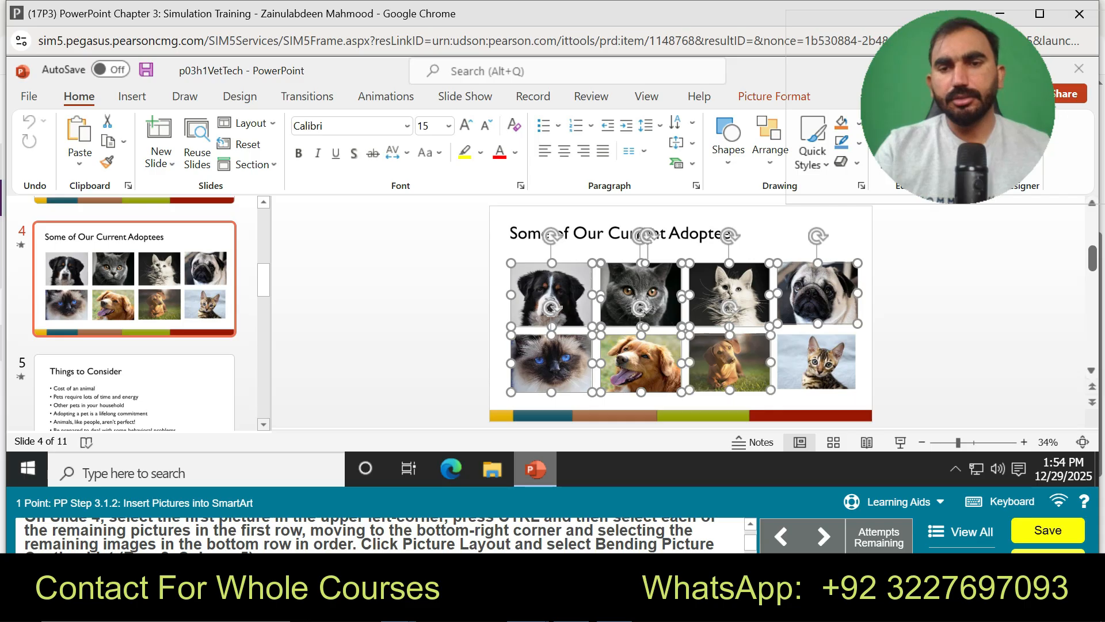
Step: Turn on Practice mode for the Insert Pictures into SmartArt task
left_click(894, 502)
left_click(895, 485)
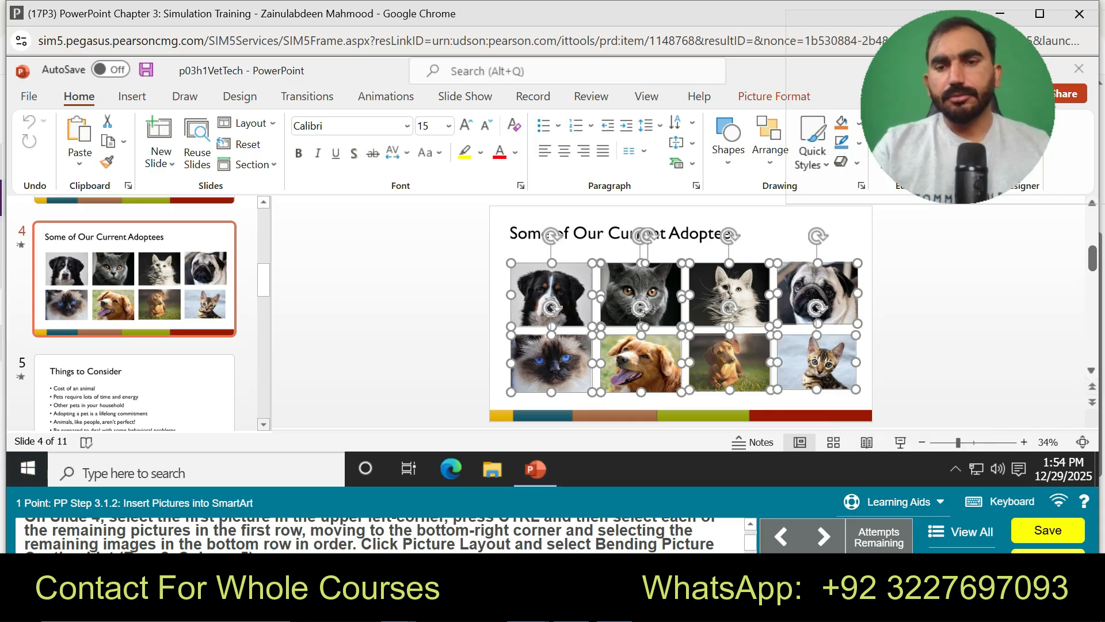
left_click(894, 502)
left_click(895, 467)
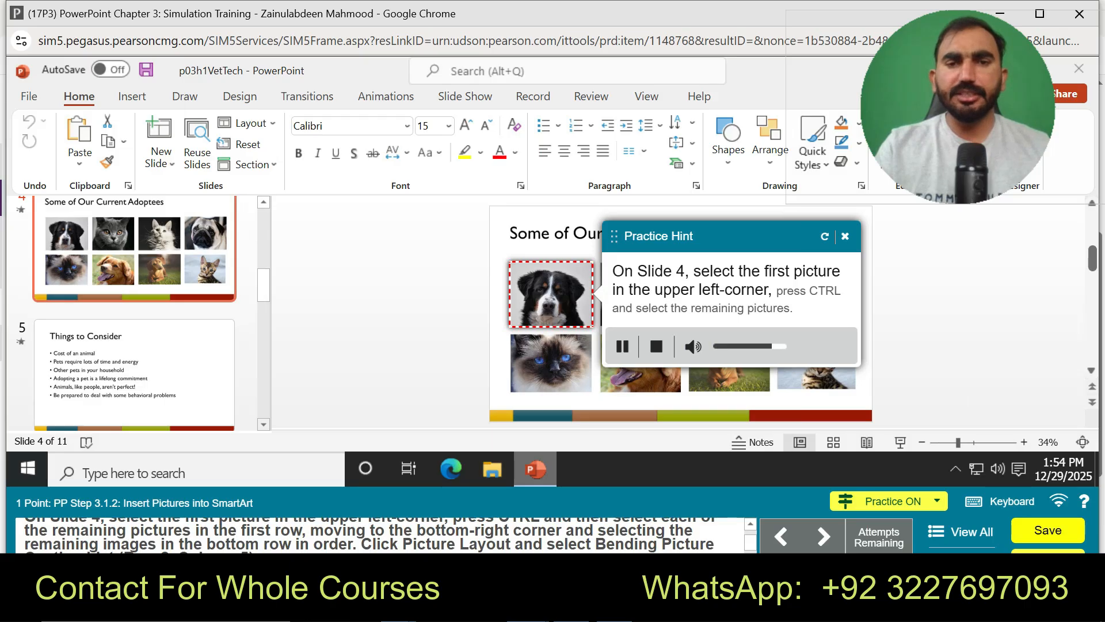
Step: In Practice mode, convert the eight adoptee pictures on Slide 4 to the Bending Picture Caption List layout
left_click(551, 295)
left_click(641, 295, "ctrl")
left_click(730, 295, "ctrl")
left_click(817, 294, "ctrl")
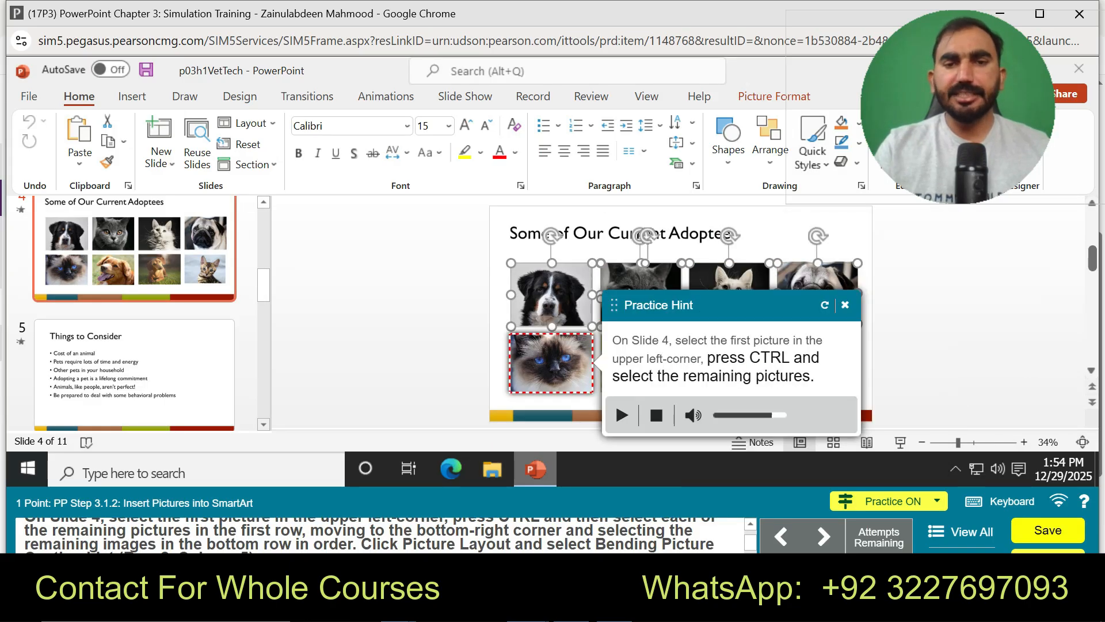
left_click(551, 363, "ctrl")
left_click(640, 363, "ctrl")
left_click(729, 363, "ctrl")
left_click(816, 362, "ctrl")
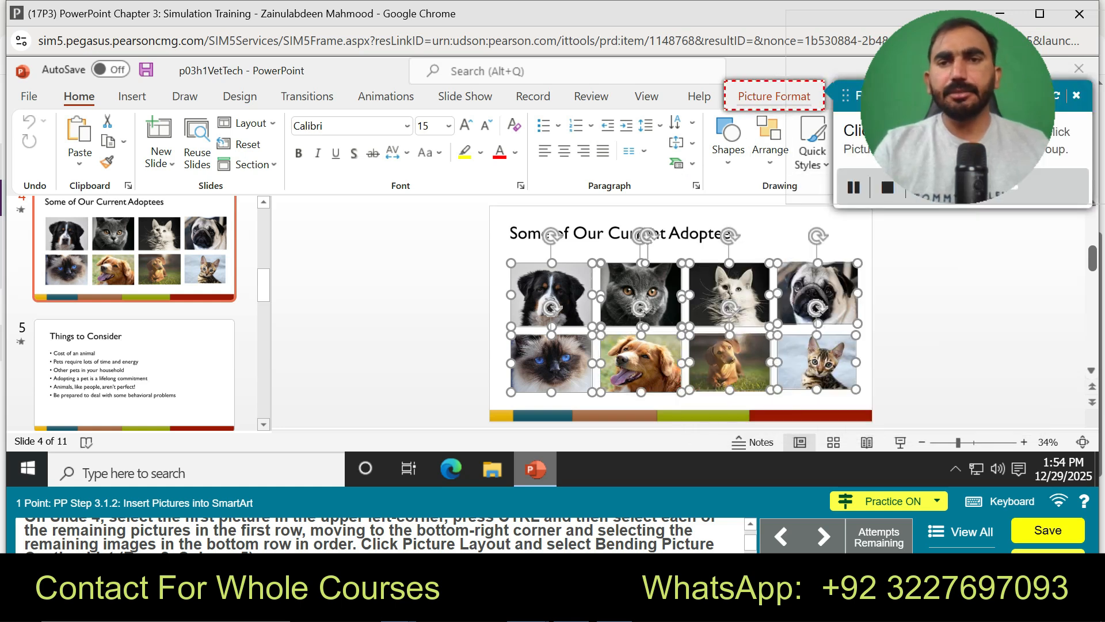
left_click(774, 97)
left_click(694, 160)
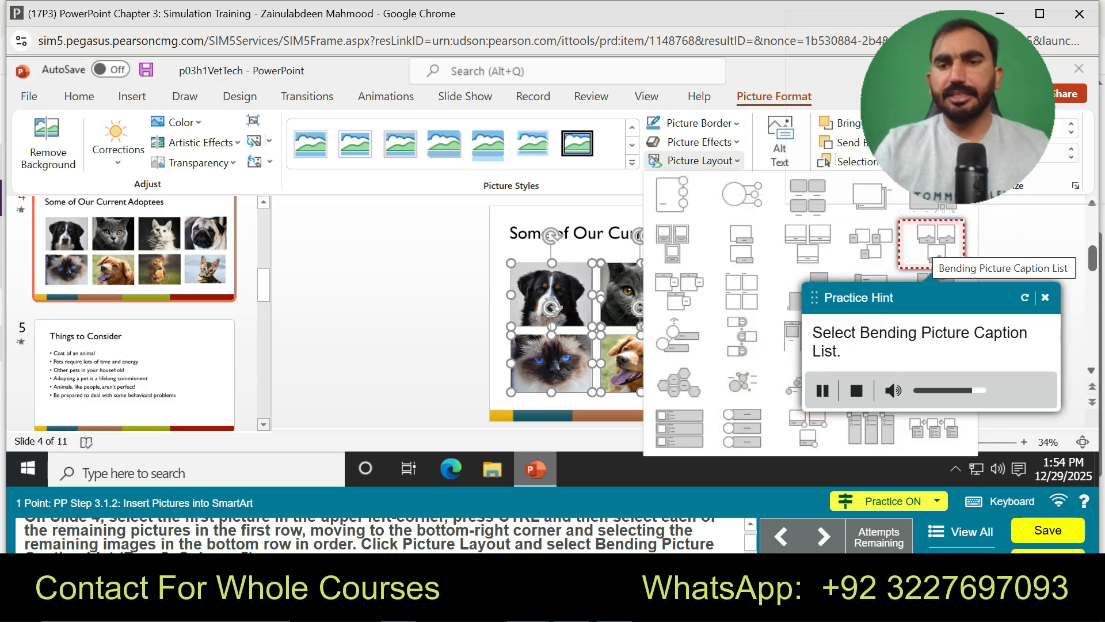
left_click(930, 245)
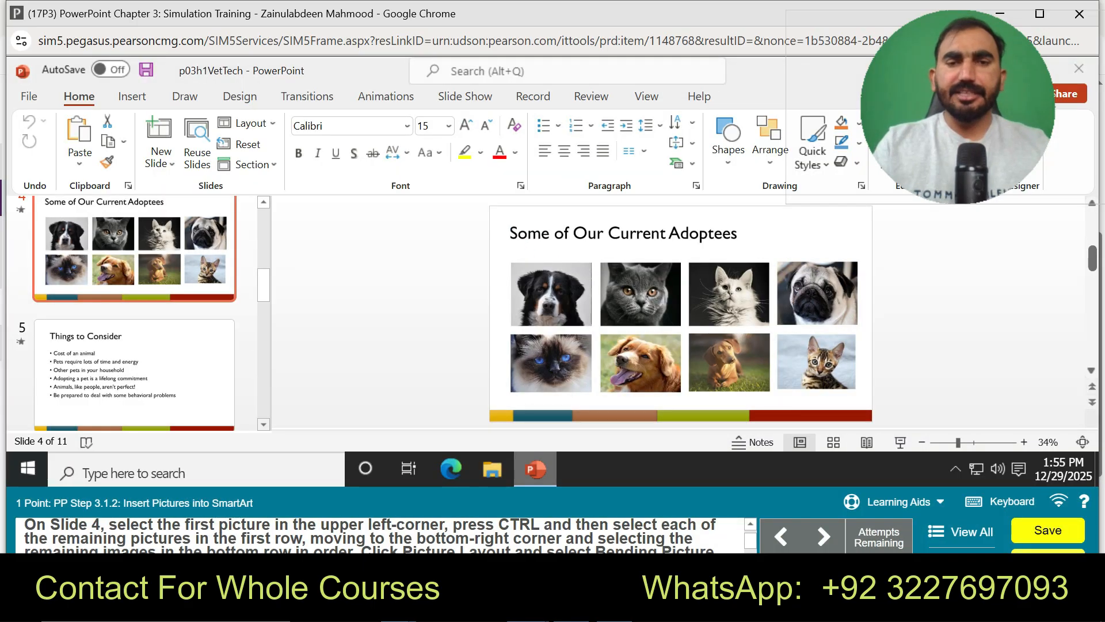
Step: Select all eight pictures on Slide 4, starting with the first row, and apply the Bending Picture Caption List picture layout
left_click(551, 294)
left_click(641, 295, "ctrl")
left_click(729, 294, "ctrl")
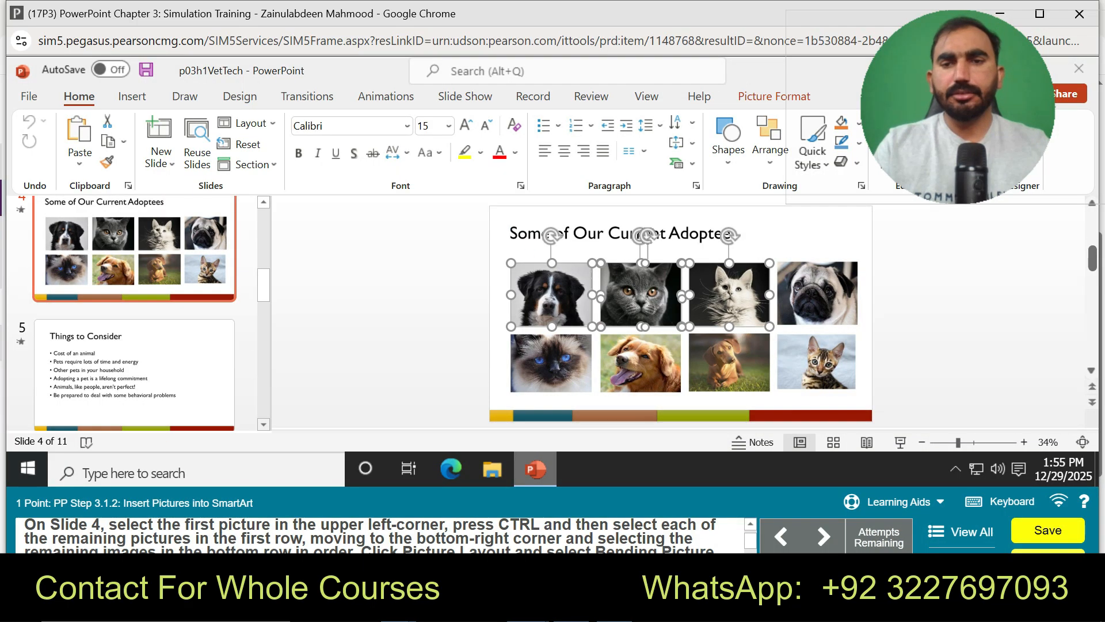
left_click(817, 293, "ctrl")
left_click(551, 363, "ctrl")
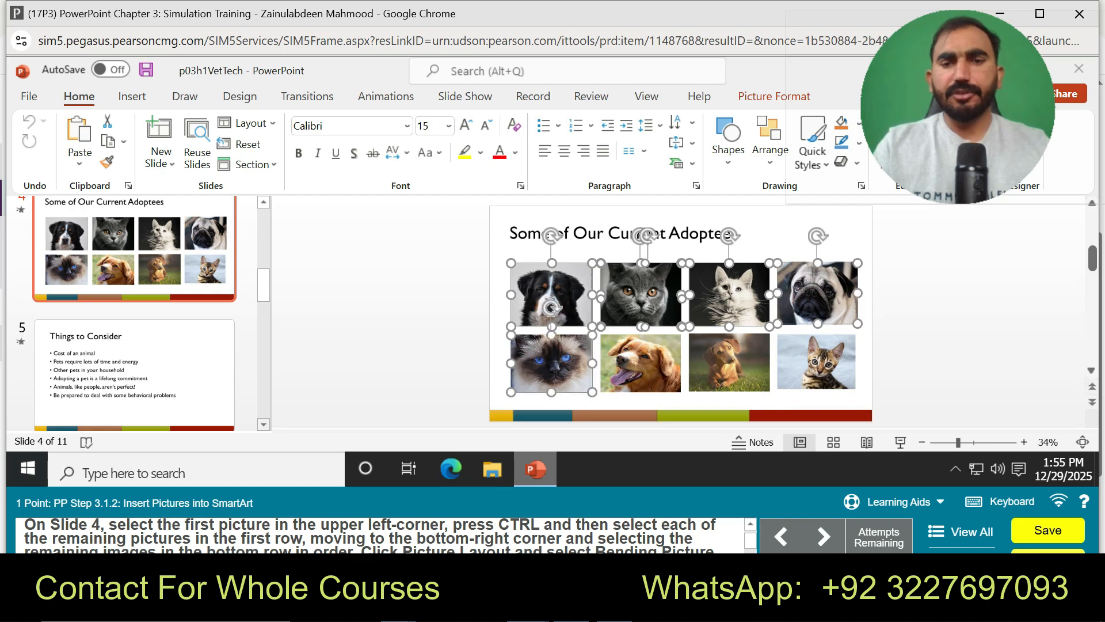
left_click(641, 364, "ctrl")
left_click(730, 362, "ctrl")
left_click(817, 361, "ctrl")
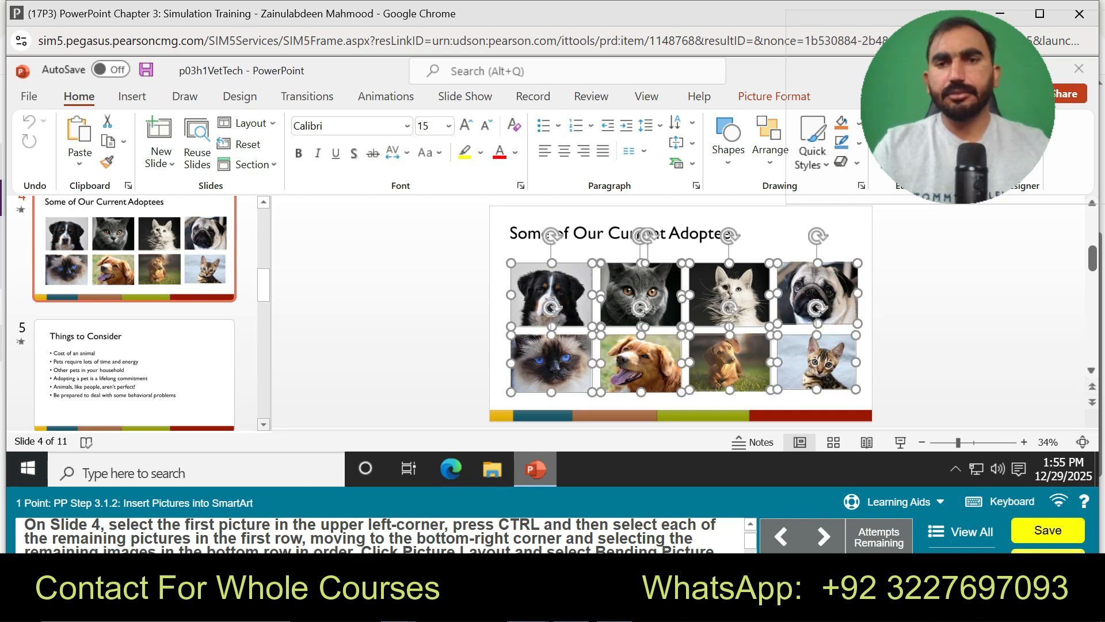
left_click(774, 96)
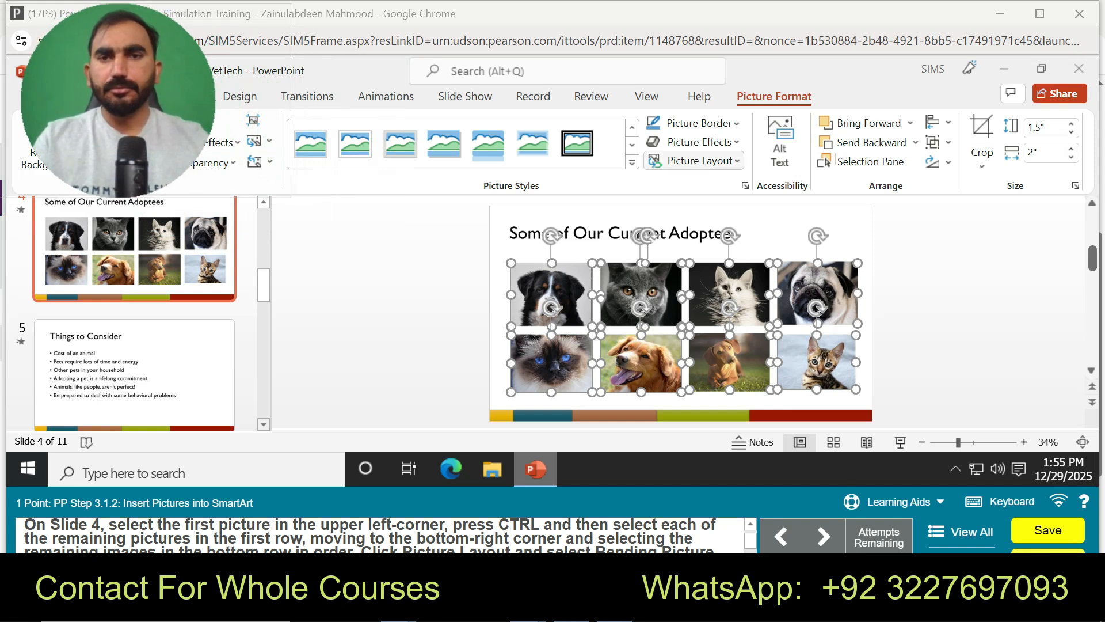
left_click(693, 161)
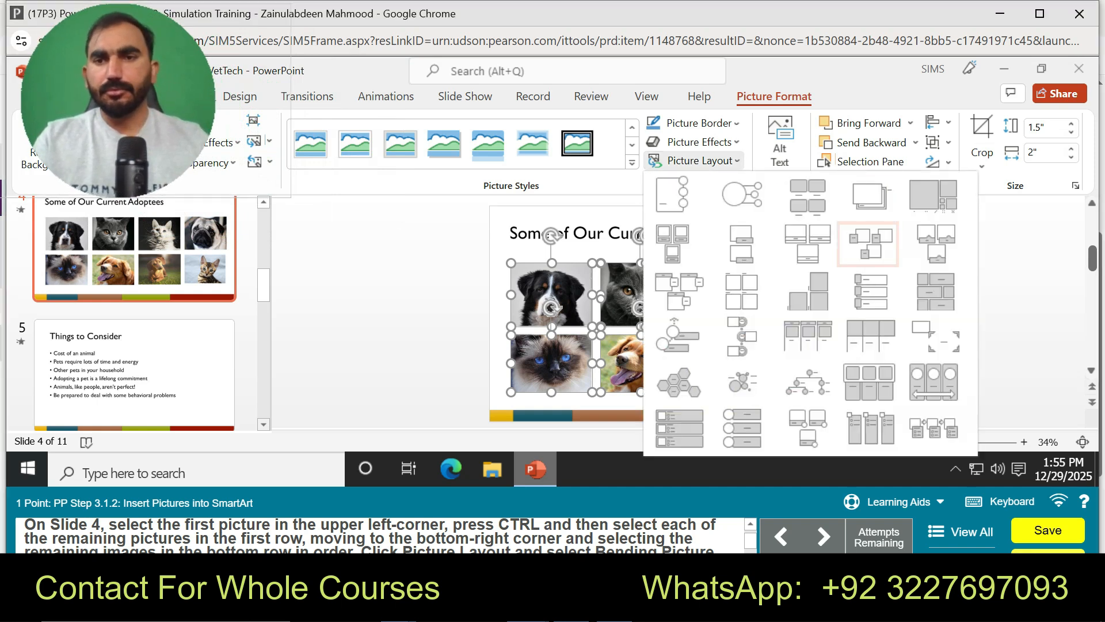
left_click(935, 244)
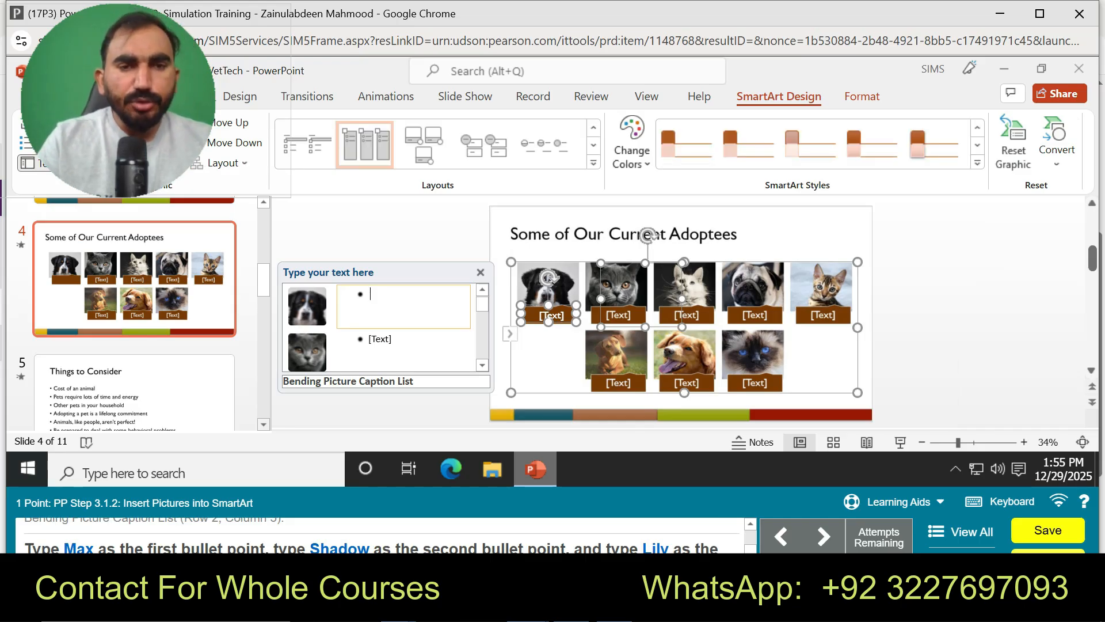
Step: Caption the first three SmartArt pictures Max, Shadow and Lily
type("Max")
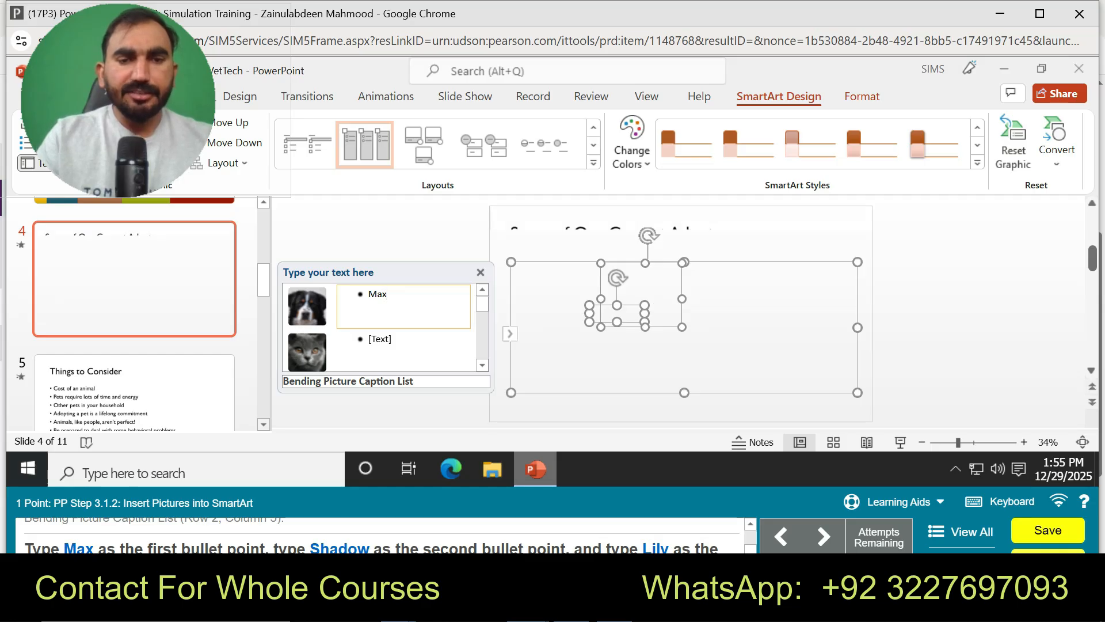
key("Down")
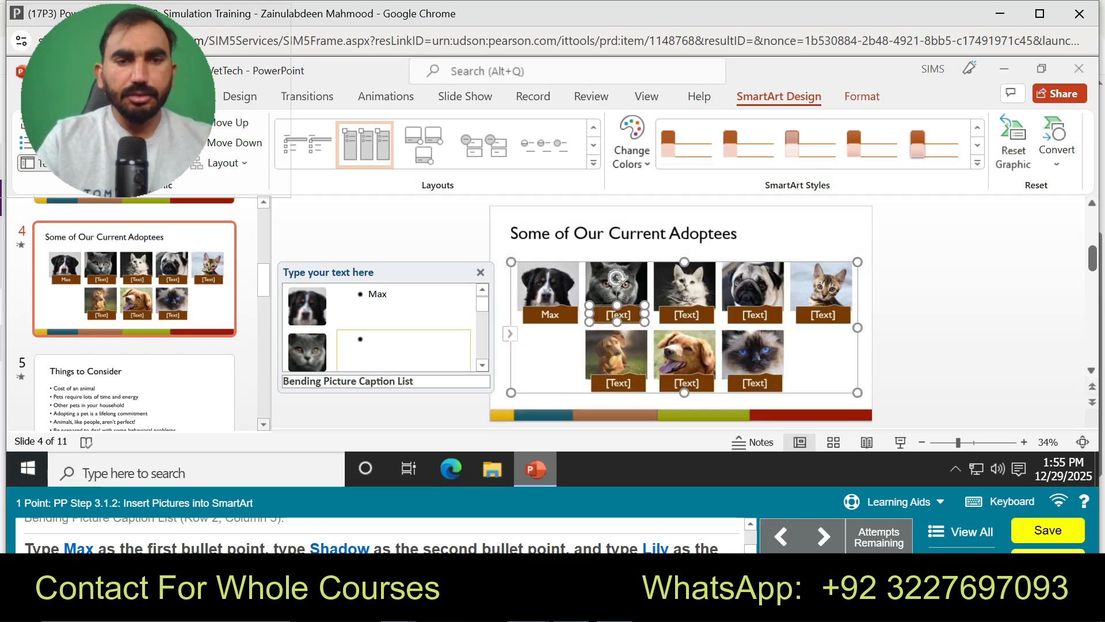
type("Shadow")
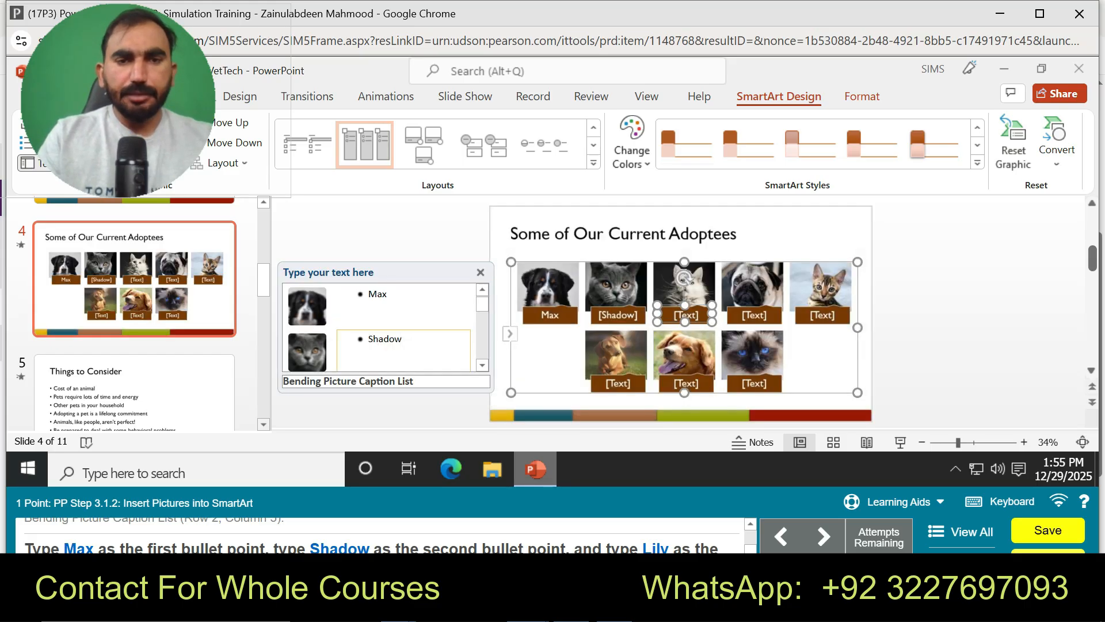
left_click_drag(482, 304, 482, 310)
left_click(379, 351)
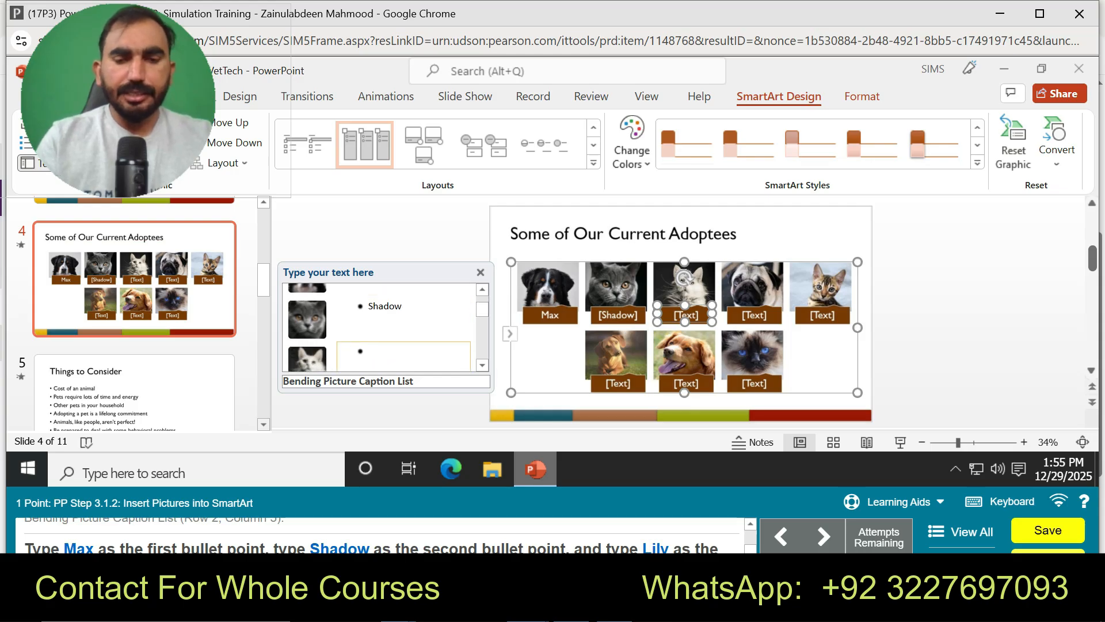
type("Lily")
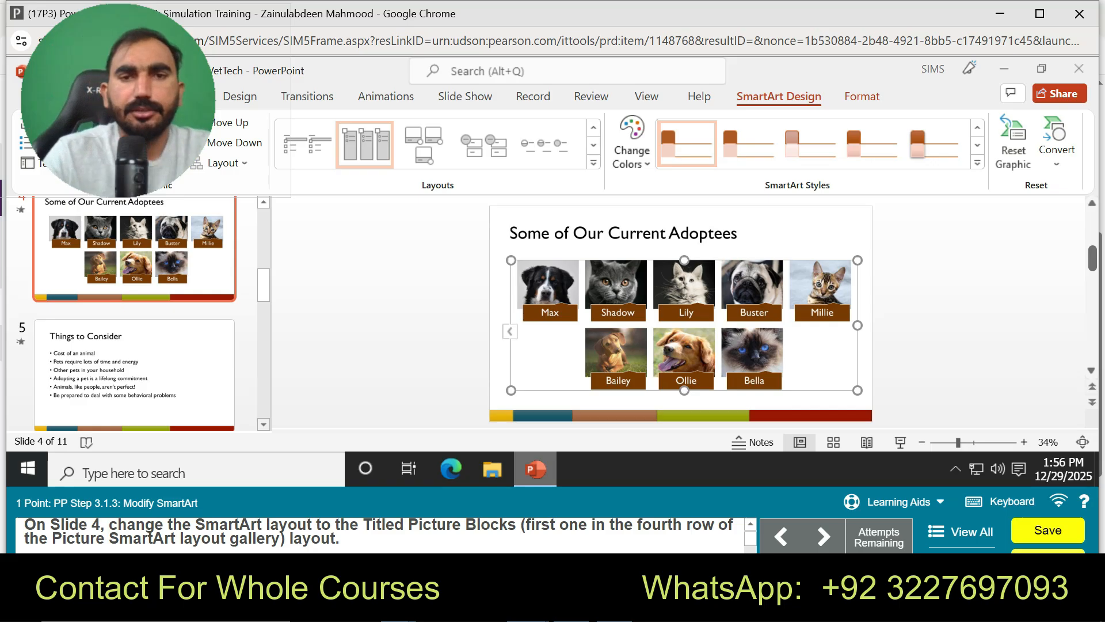
Step: Turn on Practice mode for the Modify SmartArt task
left_click(593, 163)
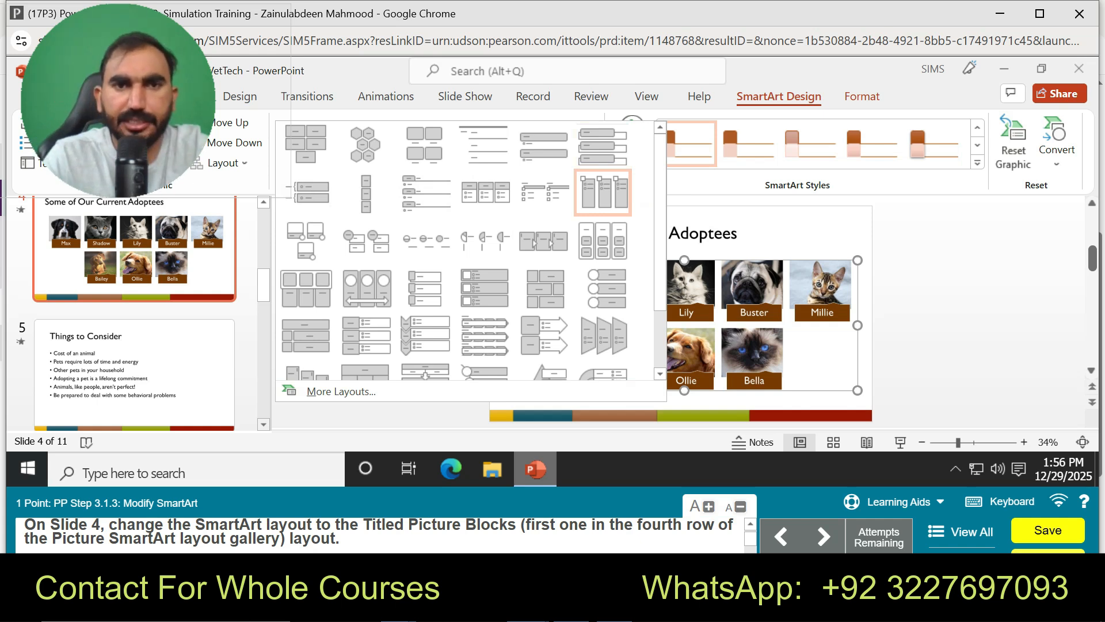
left_click(892, 501)
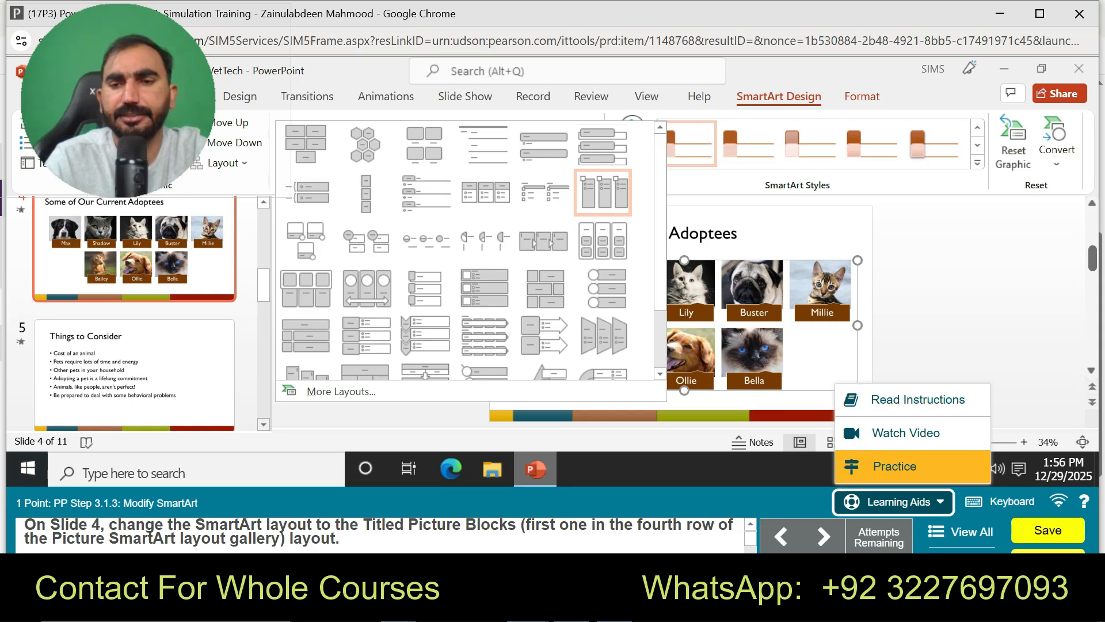
left_click(896, 466)
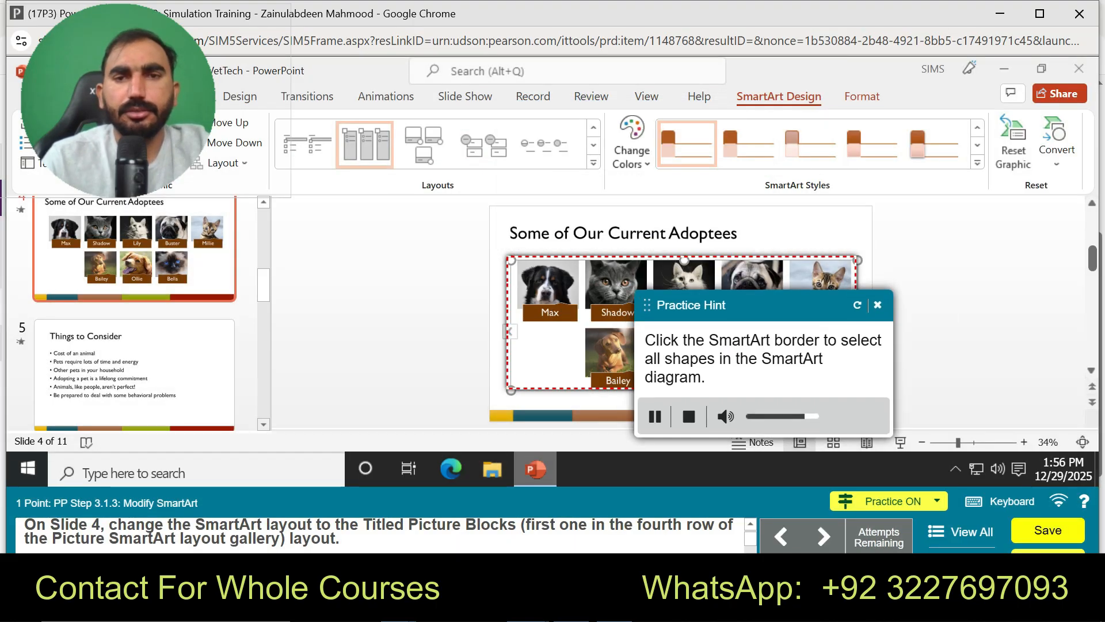
Step: In Practice mode, change the whole SmartArt on Slide 4 to the Titled Picture Blocks layout from the Picture category
left_click_drag(835, 99, 815, 84)
left_click(546, 282)
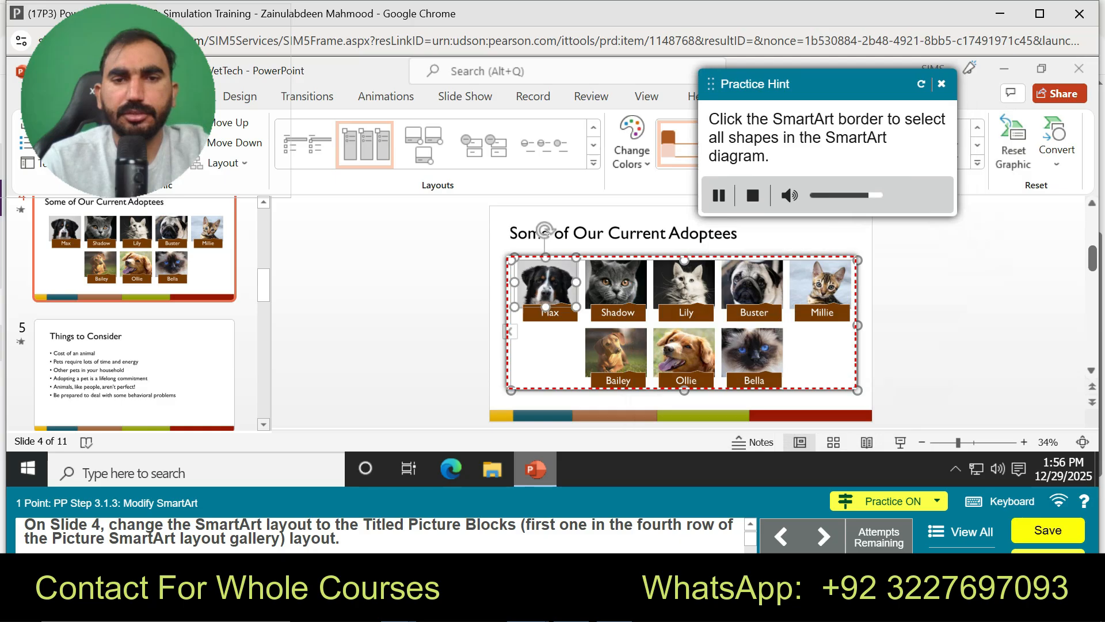
left_click(616, 257)
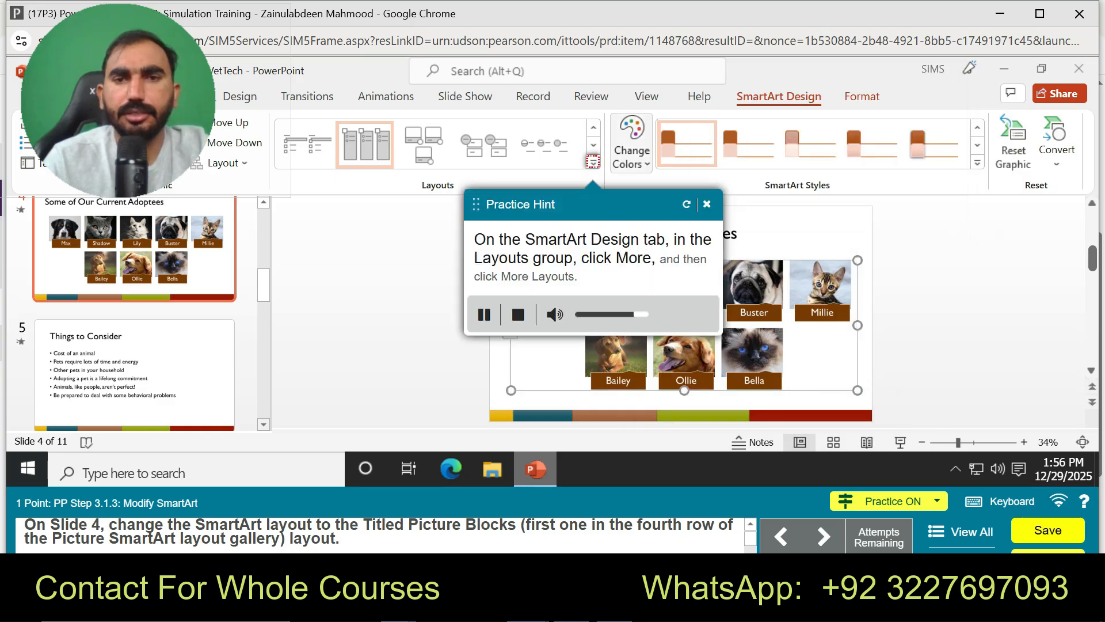
left_click(593, 162)
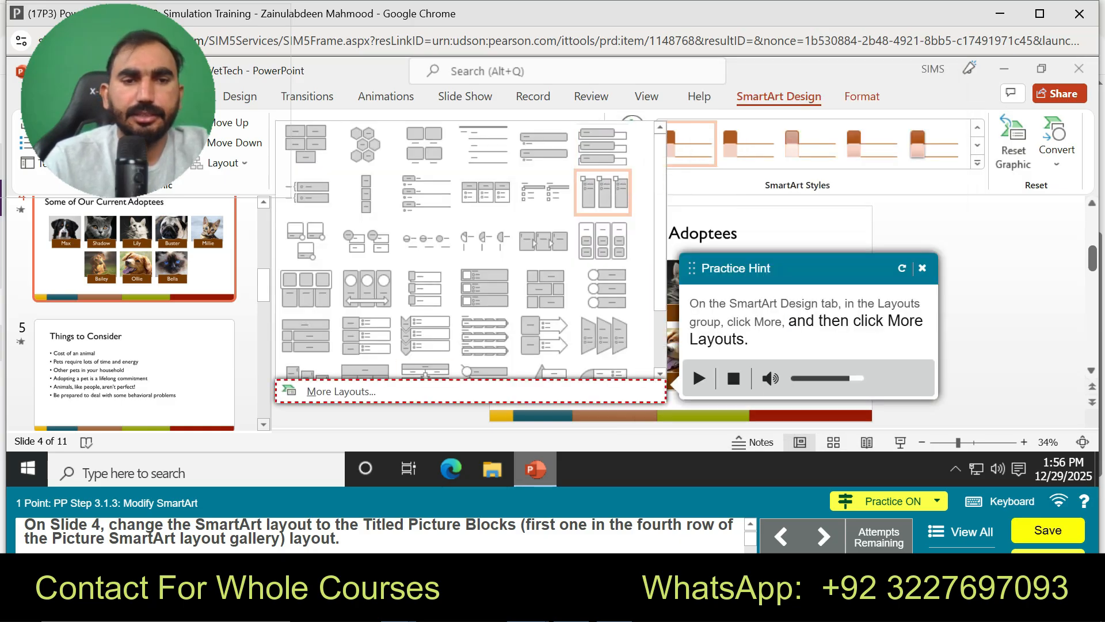
left_click(374, 391)
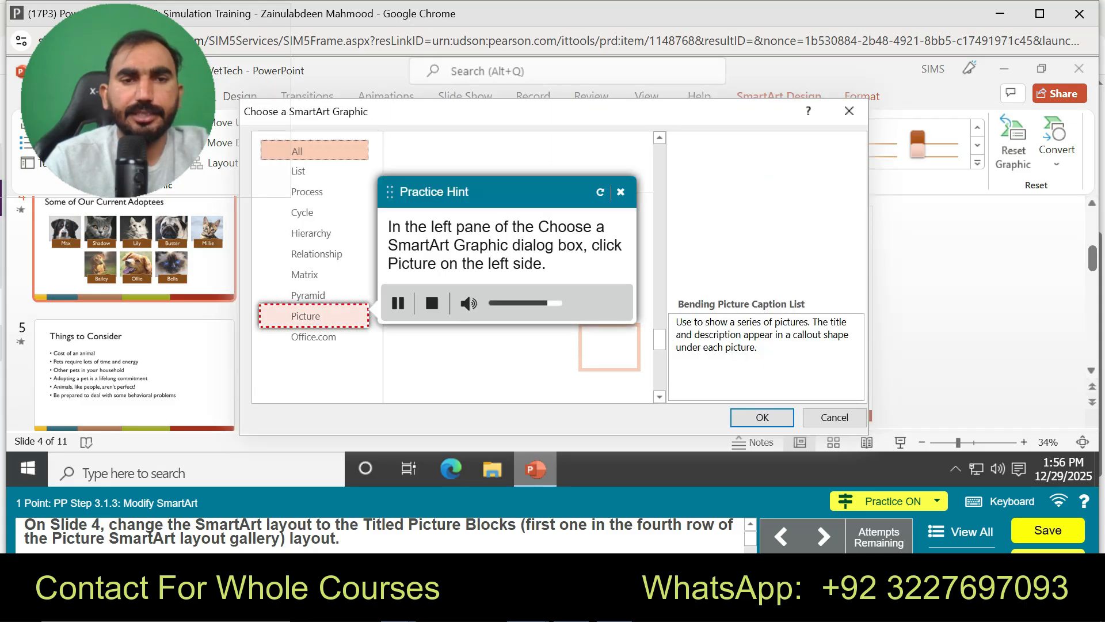
left_click(314, 316)
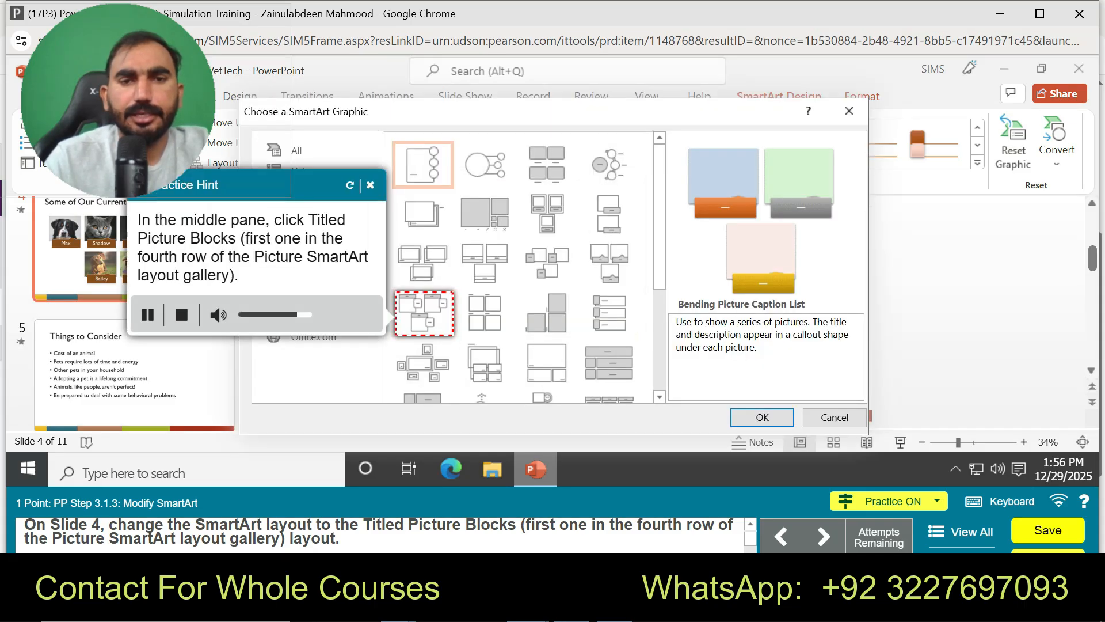
left_click(423, 314)
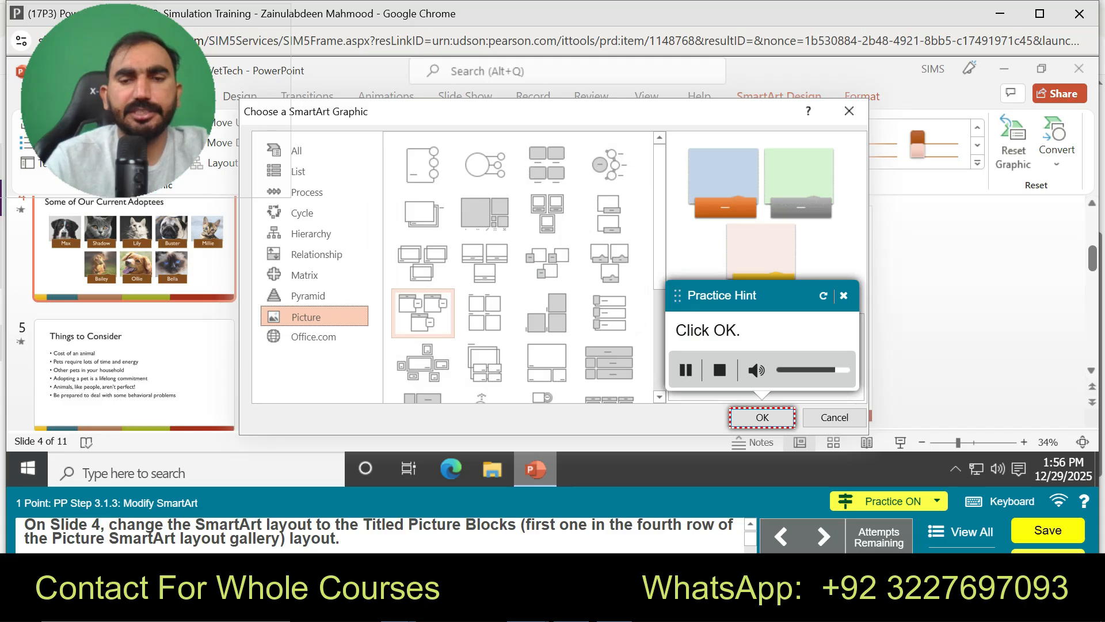
left_click(762, 417)
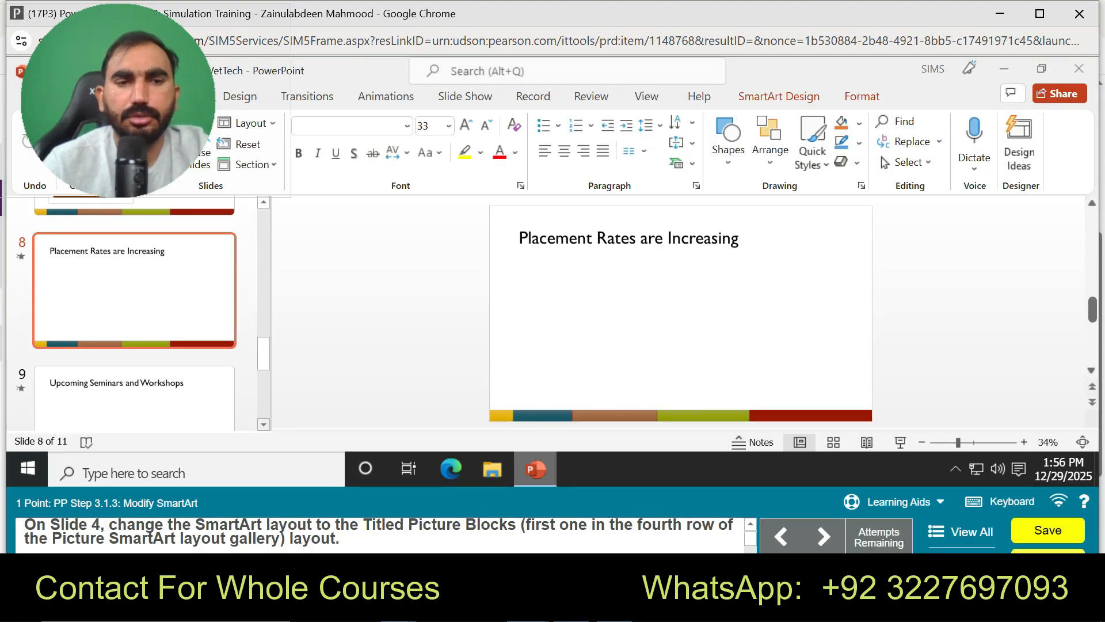
Step: Go to Slide 4 and select the SmartArt at the Max picture for design changes
scroll(134, 314, "up", 5)
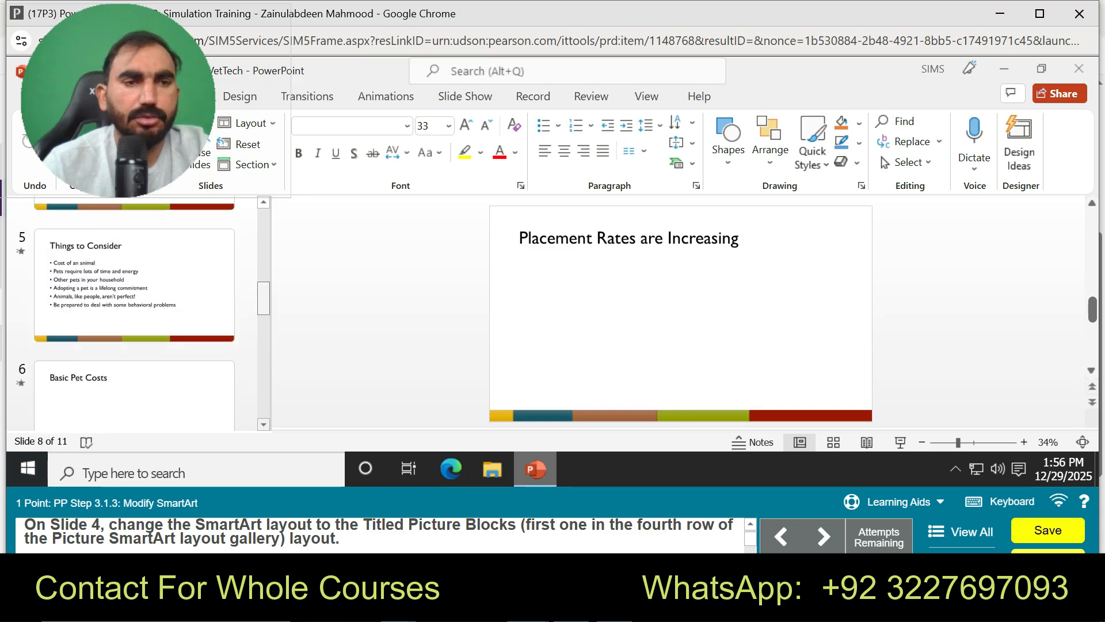
left_click(134, 313)
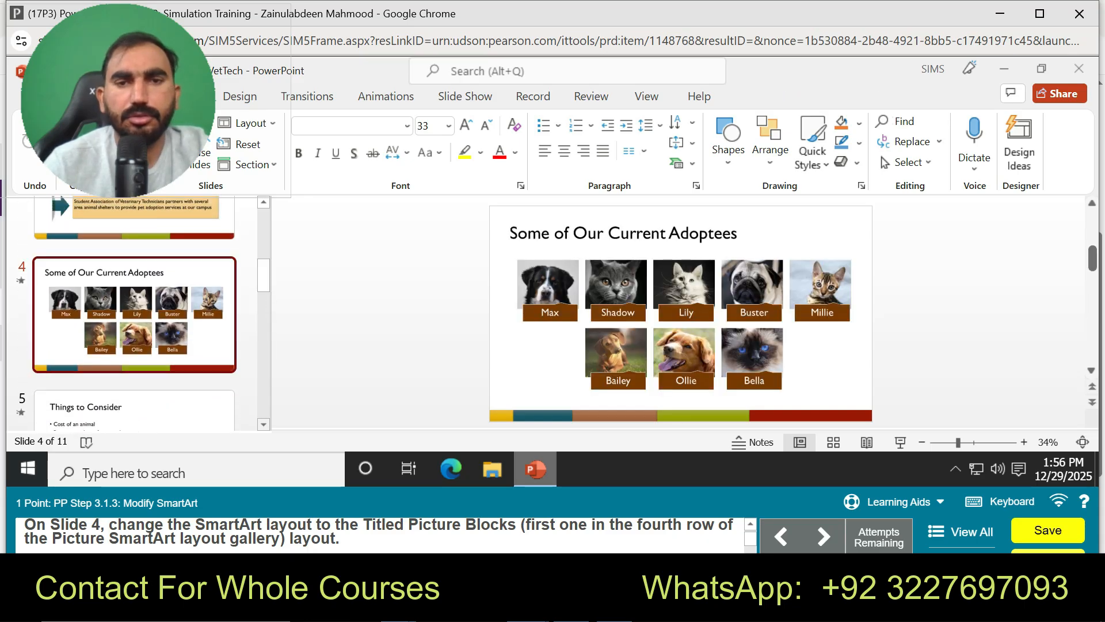
left_click(545, 283)
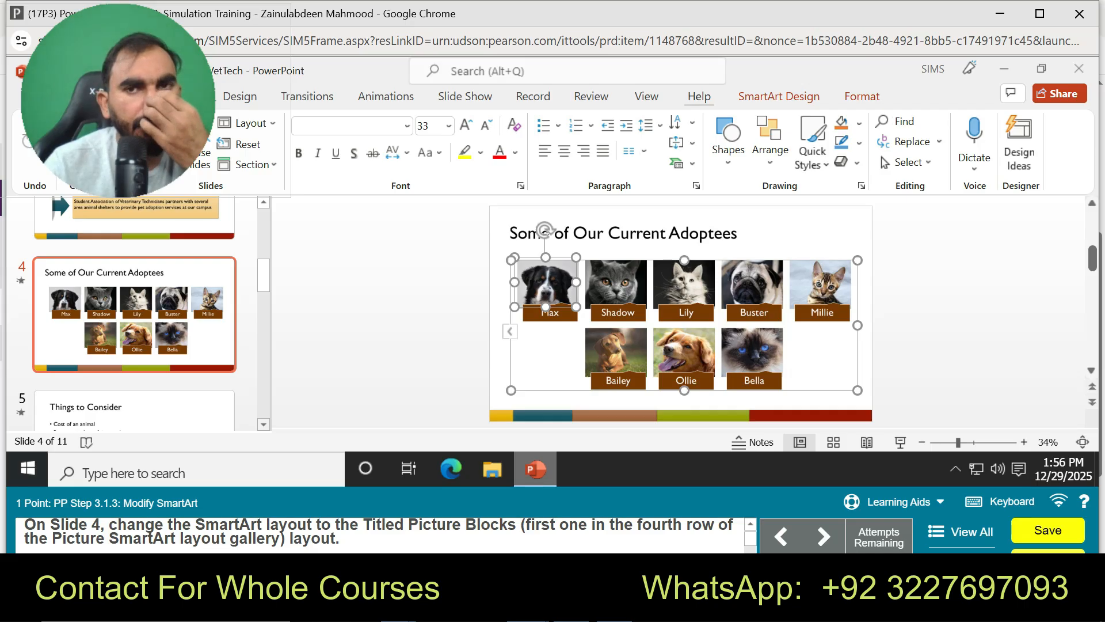
left_click(779, 96)
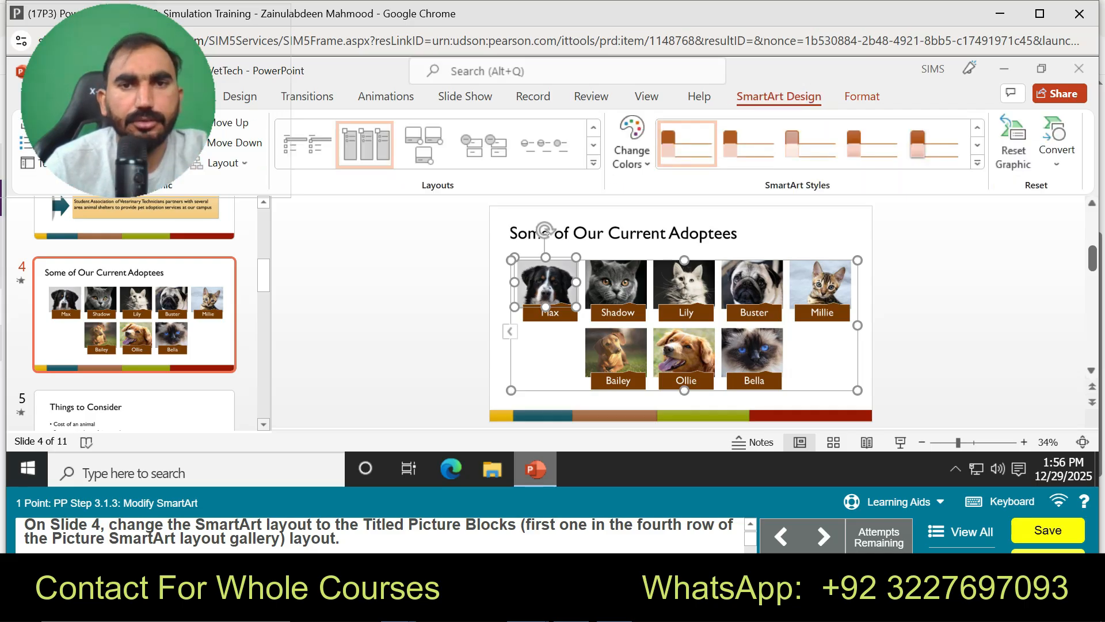
Step: Look through the SmartArt layout gallery for the Titled Picture Blocks layout
left_click(593, 163)
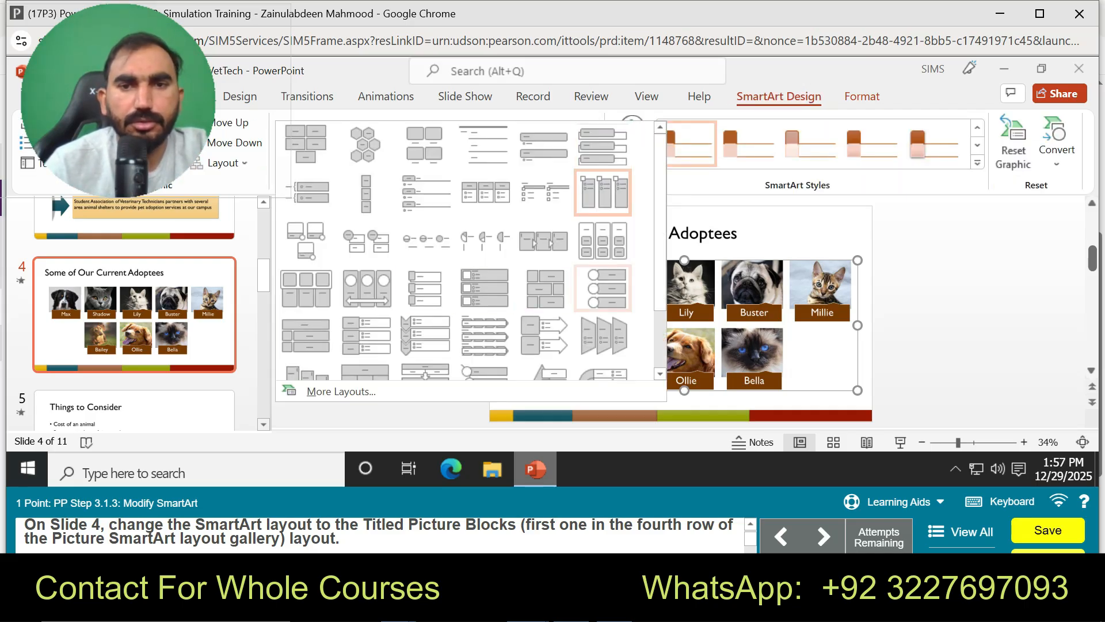
scroll(602, 288, "down", 1)
scroll(471, 251, "down", 1)
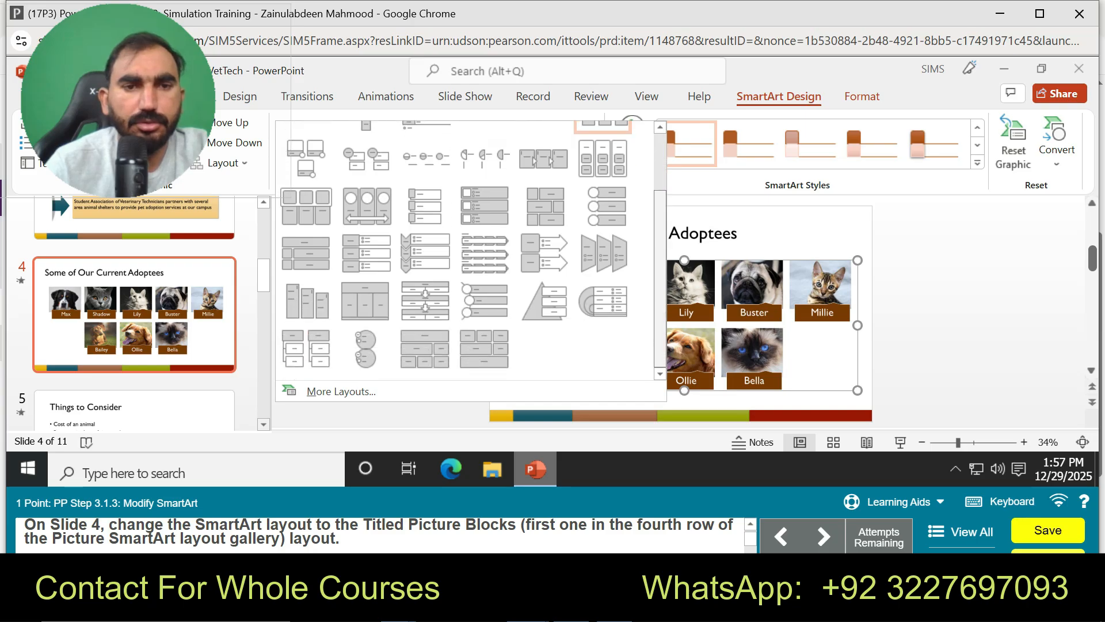
scroll(471, 251, "up", 2)
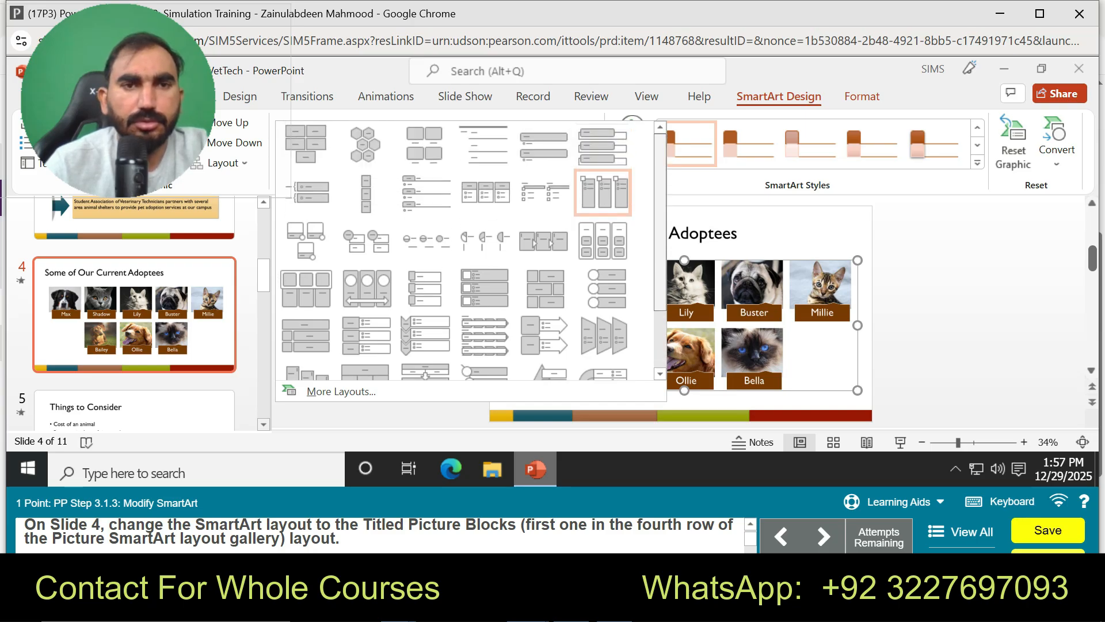
mouse_move(660, 222)
left_mouse_down()
mouse_move(660, 236)
mouse_move(660, 221)
left_mouse_up()
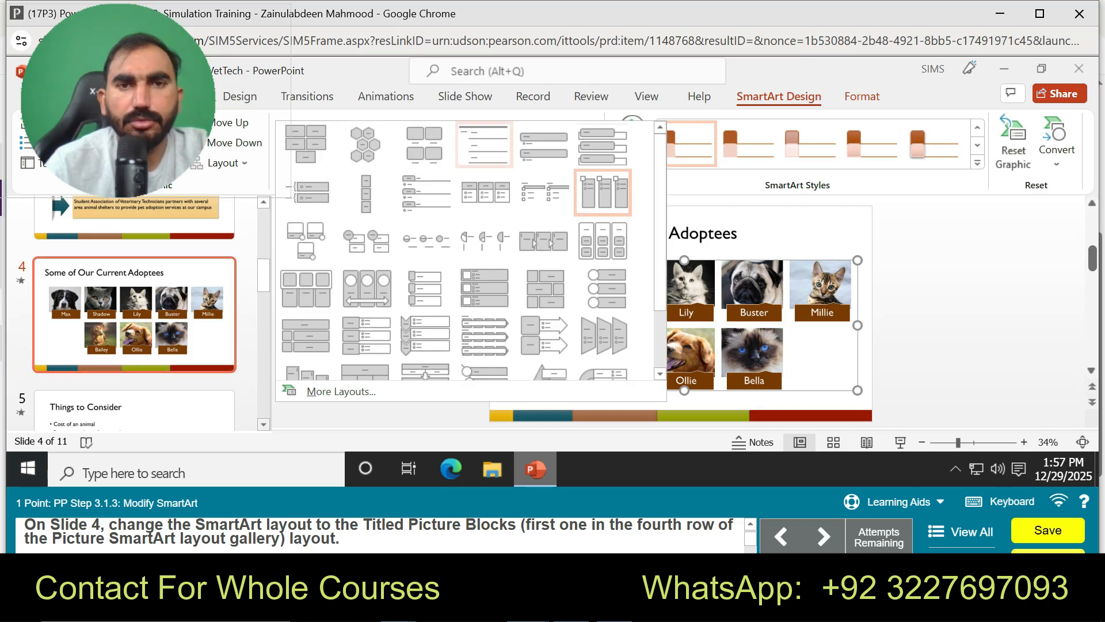
left_click(862, 97)
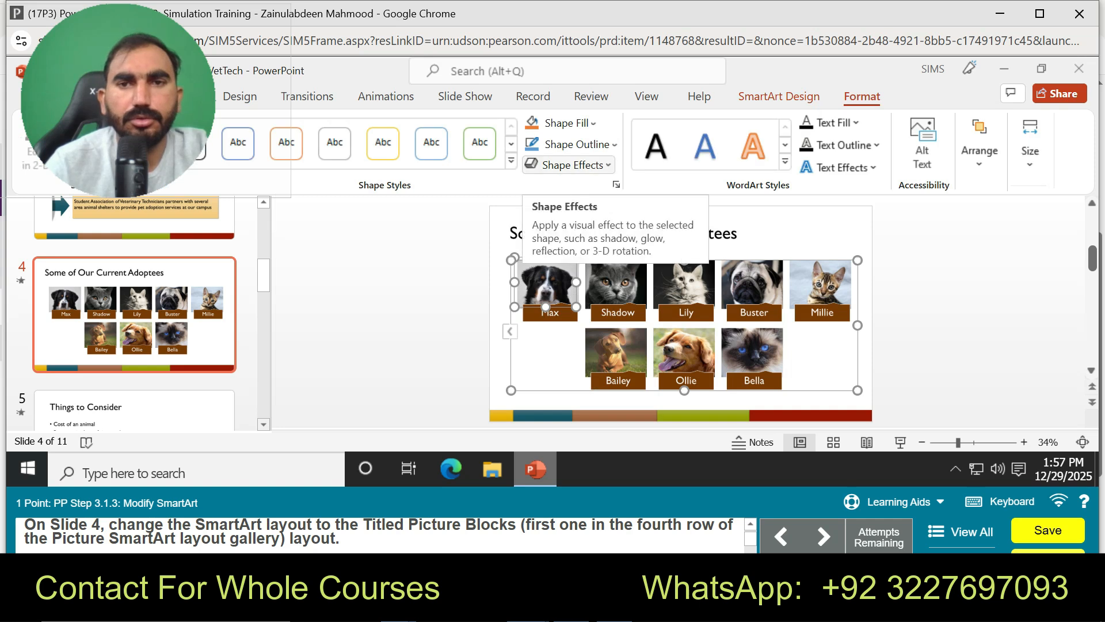
left_click(779, 97)
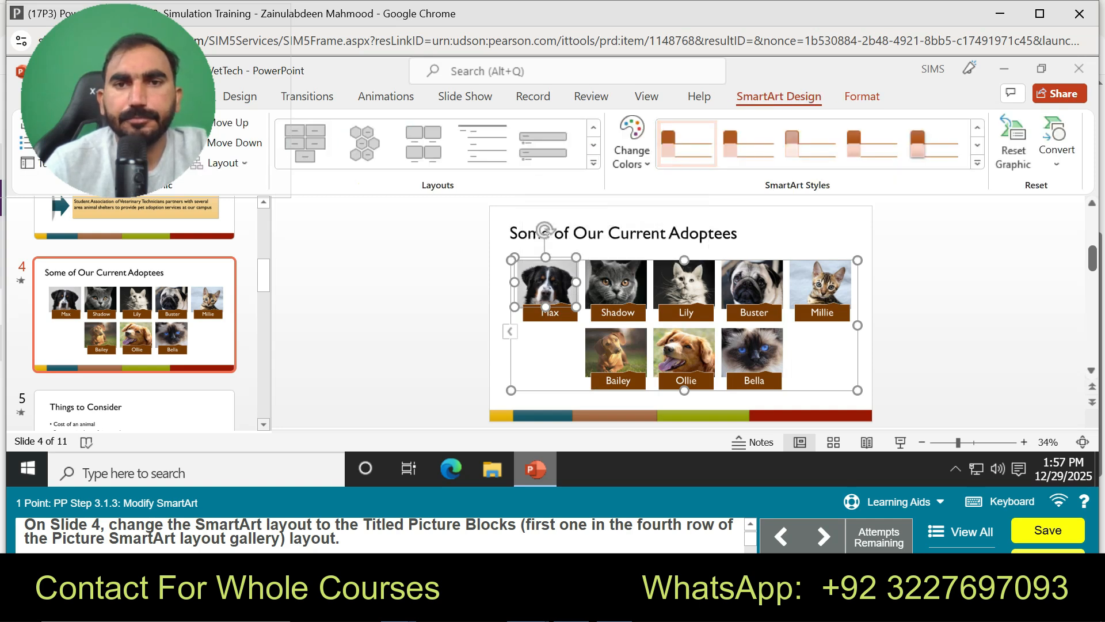
Step: Try to apply the Titled Picture Accent List layout to the SmartArt on Slide 4
left_click(594, 146)
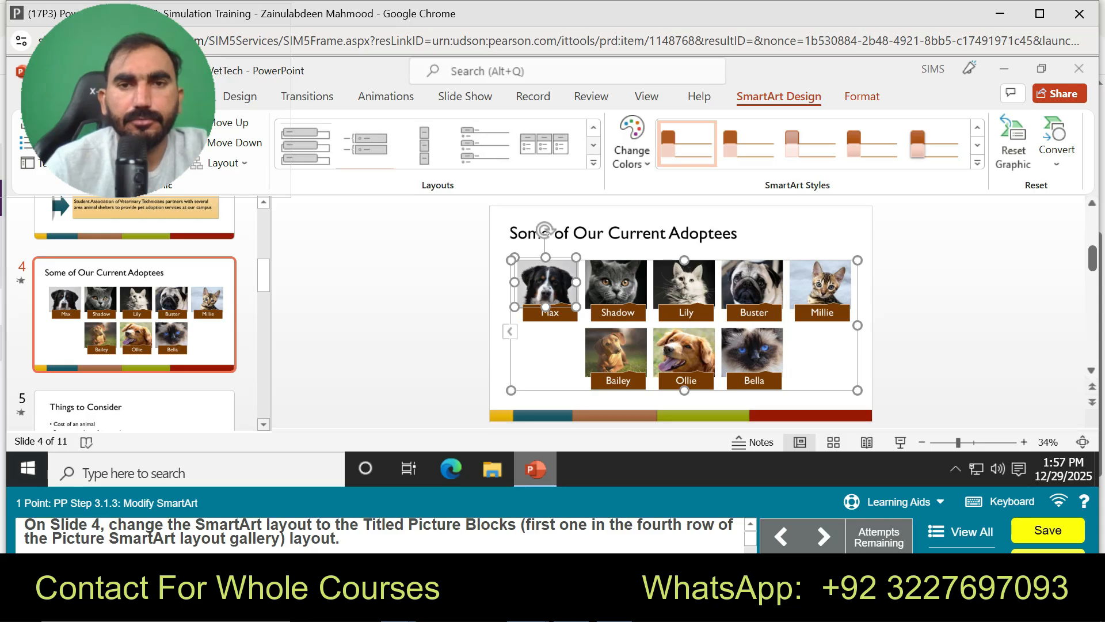
left_click(594, 163)
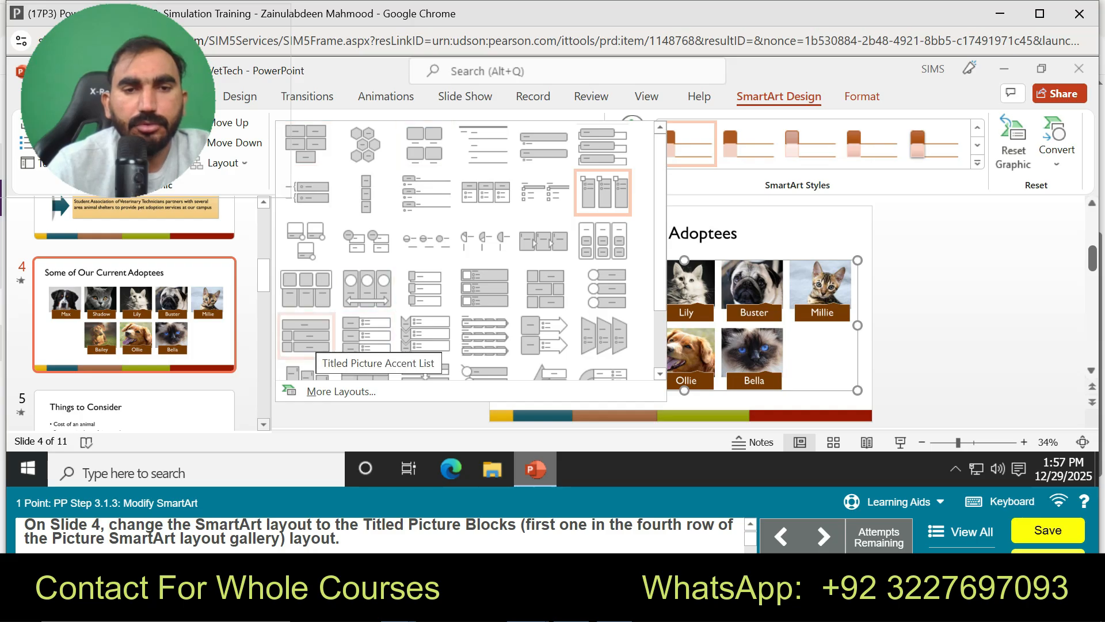
left_click(305, 334)
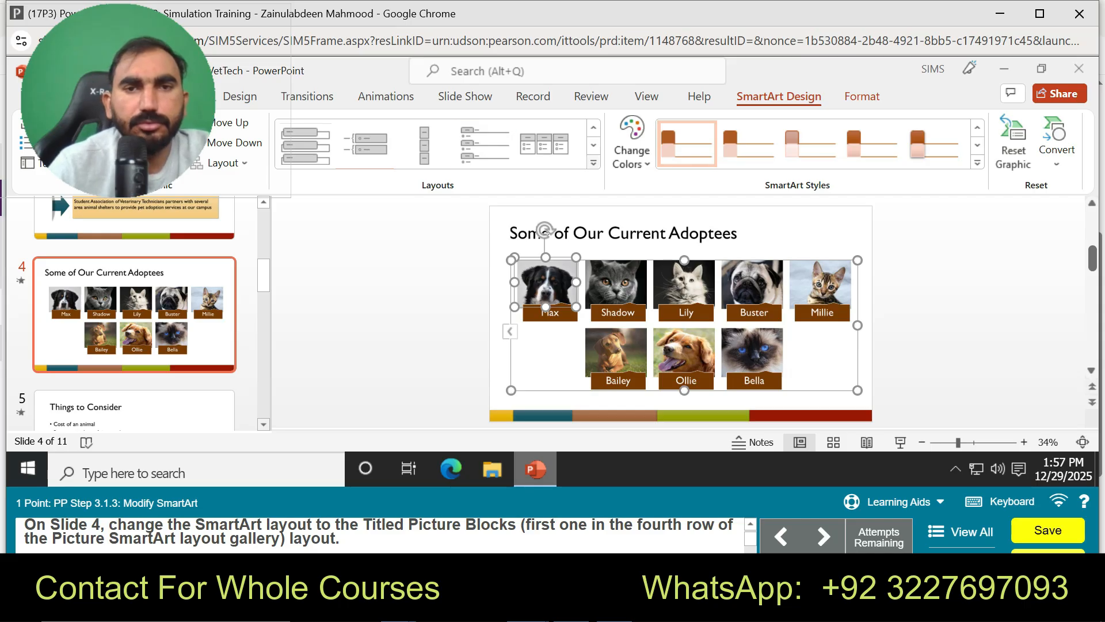
Step: Check the rest of the layout gallery and try to open the full list of SmartArt layouts
left_click(593, 163)
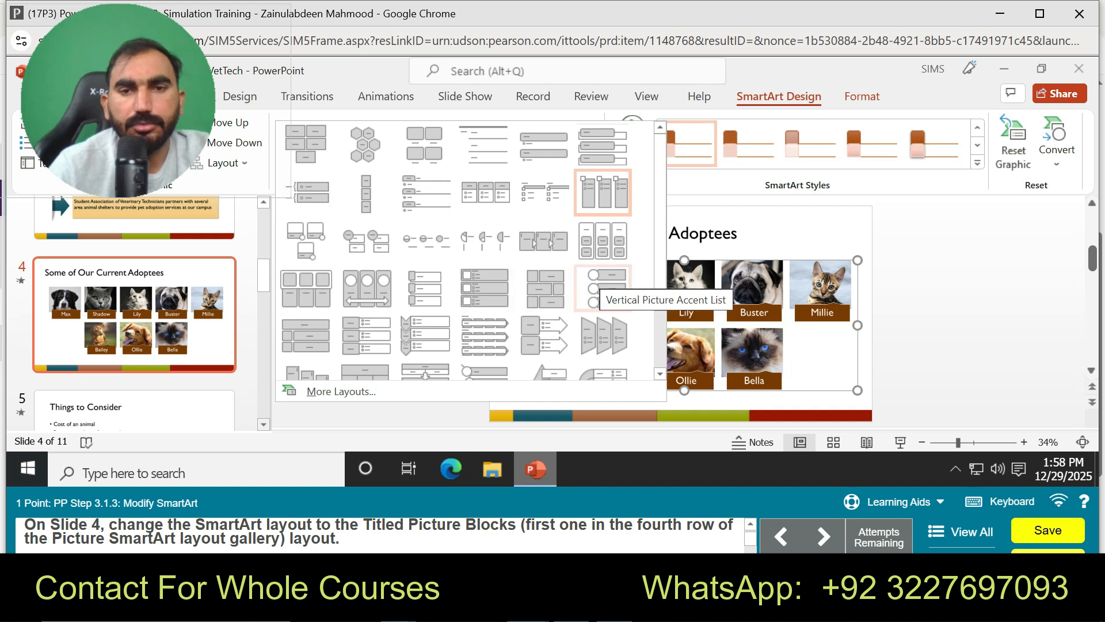
scroll(598, 288, "down", 2)
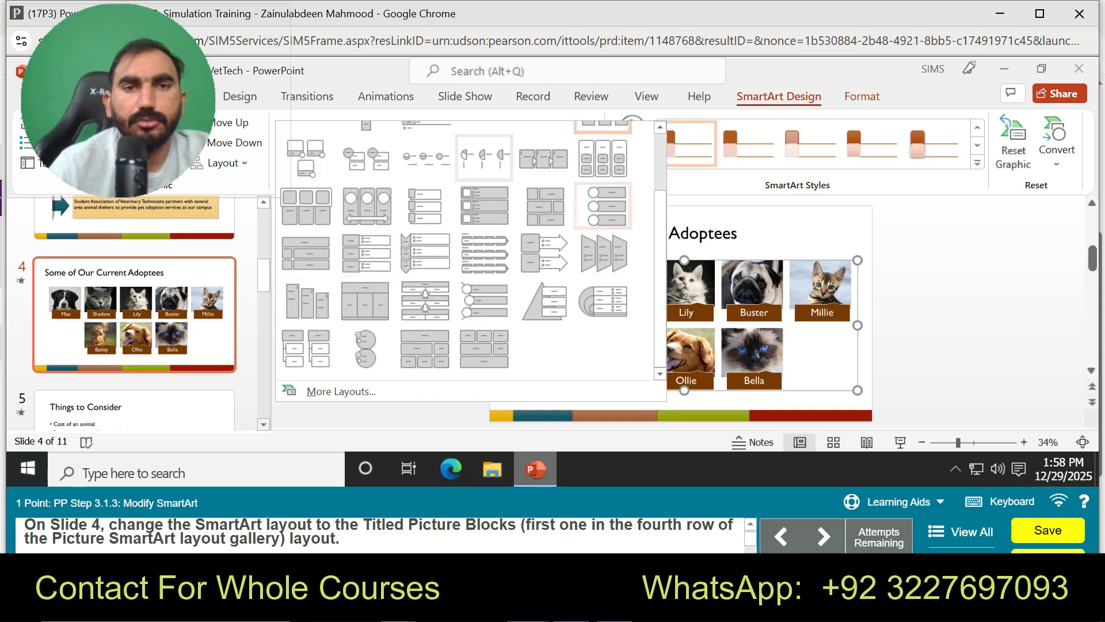
left_click(340, 391)
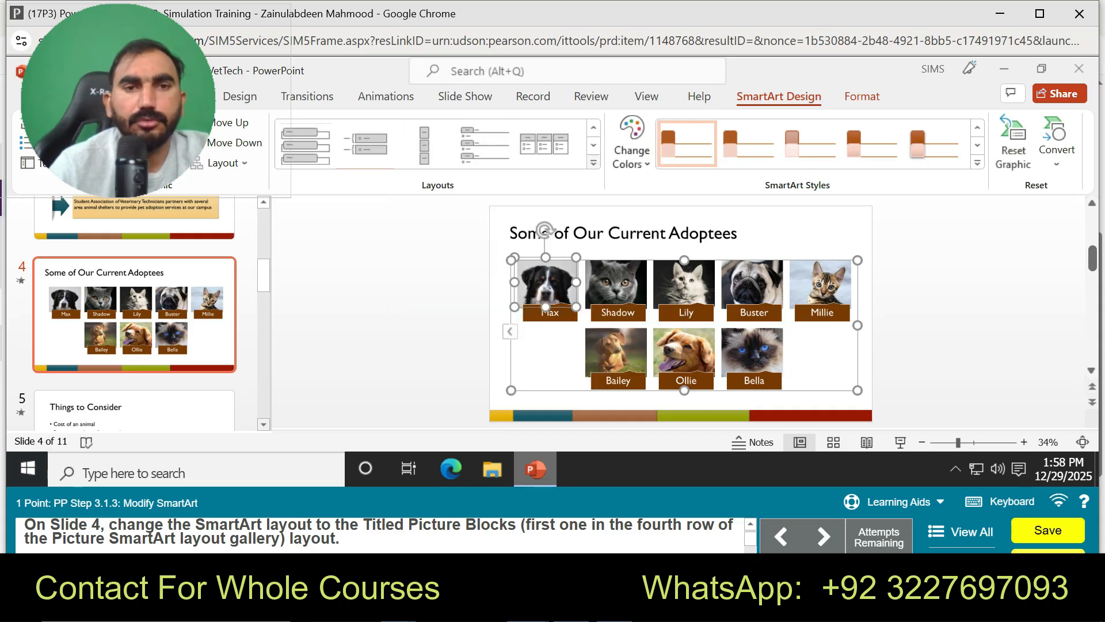
Step: Follow the Practice mode hints on reaching the full list of SmartArt layouts, and leave Practice mode
left_click(892, 502)
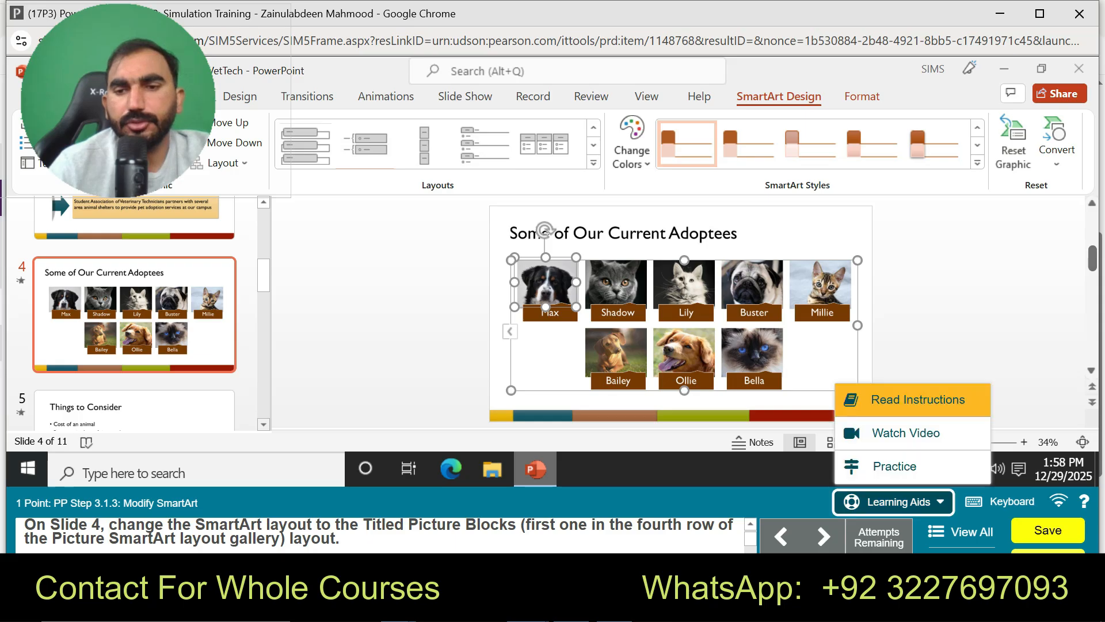
left_click(895, 464)
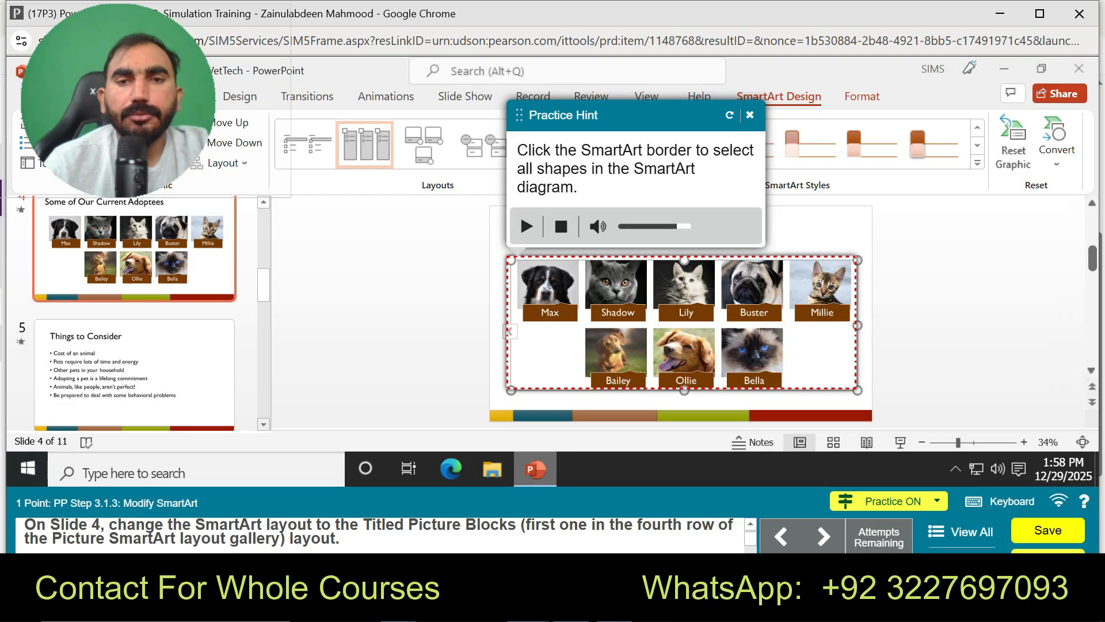
left_click(684, 390)
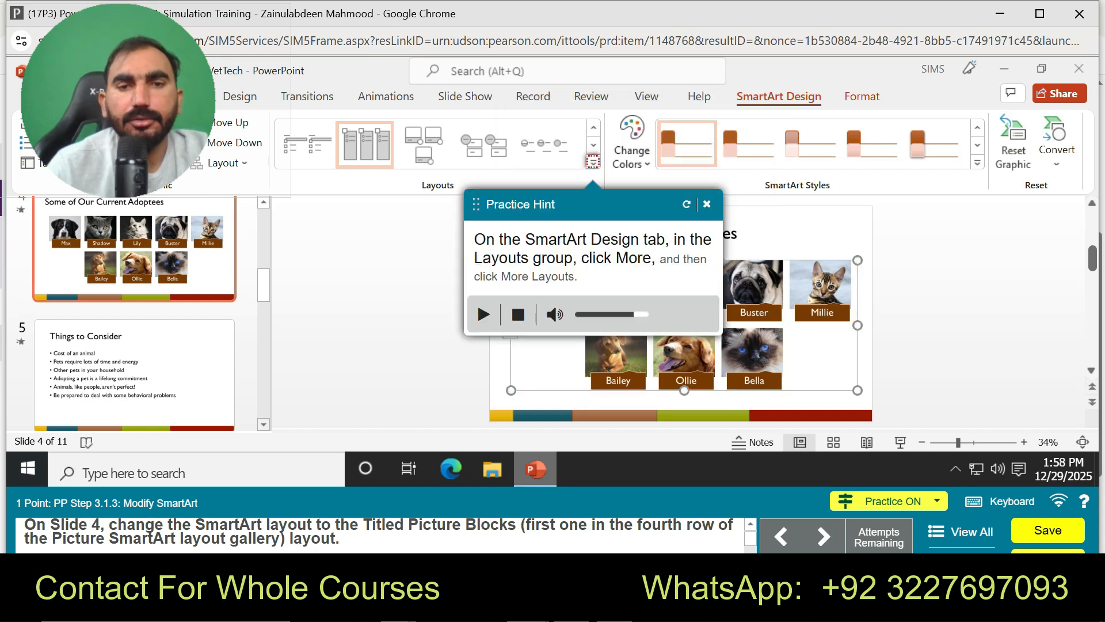
left_click(593, 162)
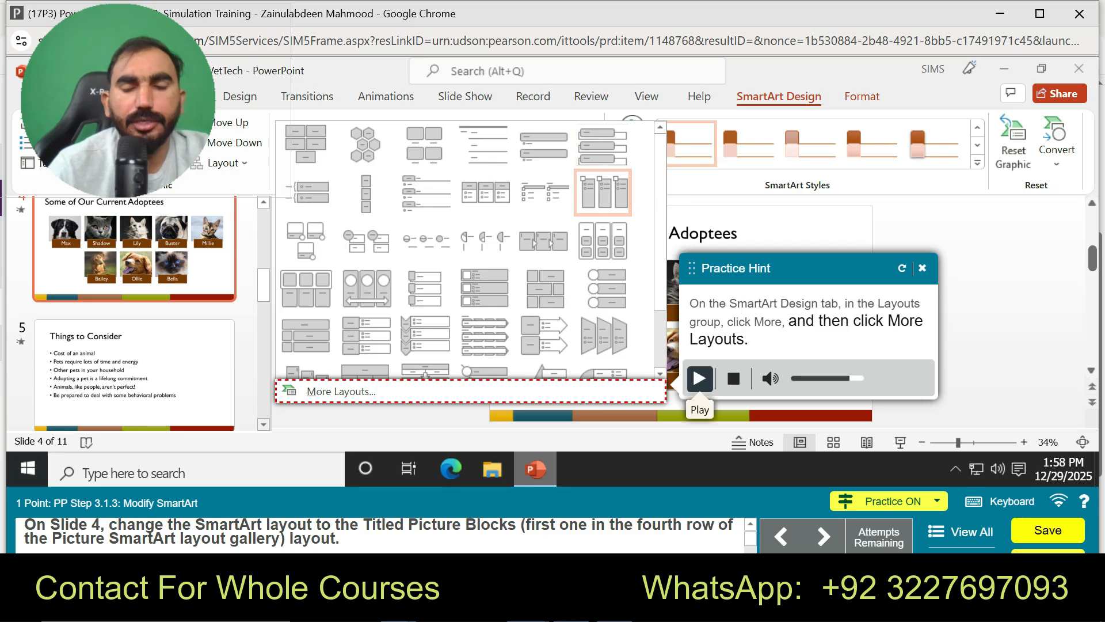
left_click(922, 267)
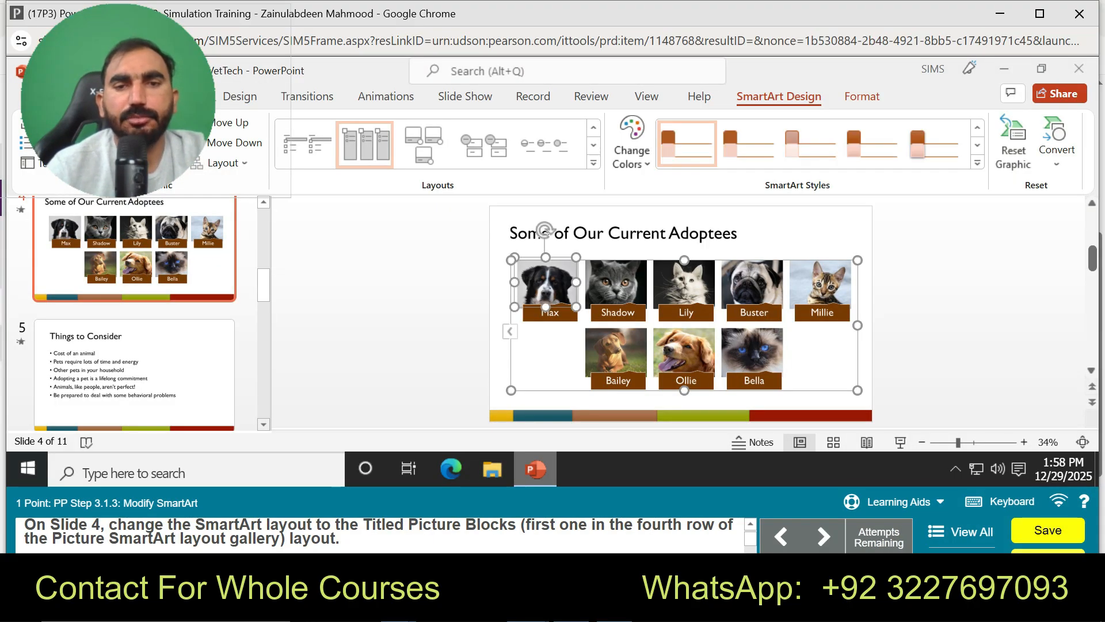
Step: Change the Slide 4 SmartArt to the Titled Picture Blocks layout from the Picture category of the full layout list
left_click(594, 163)
left_click(341, 392)
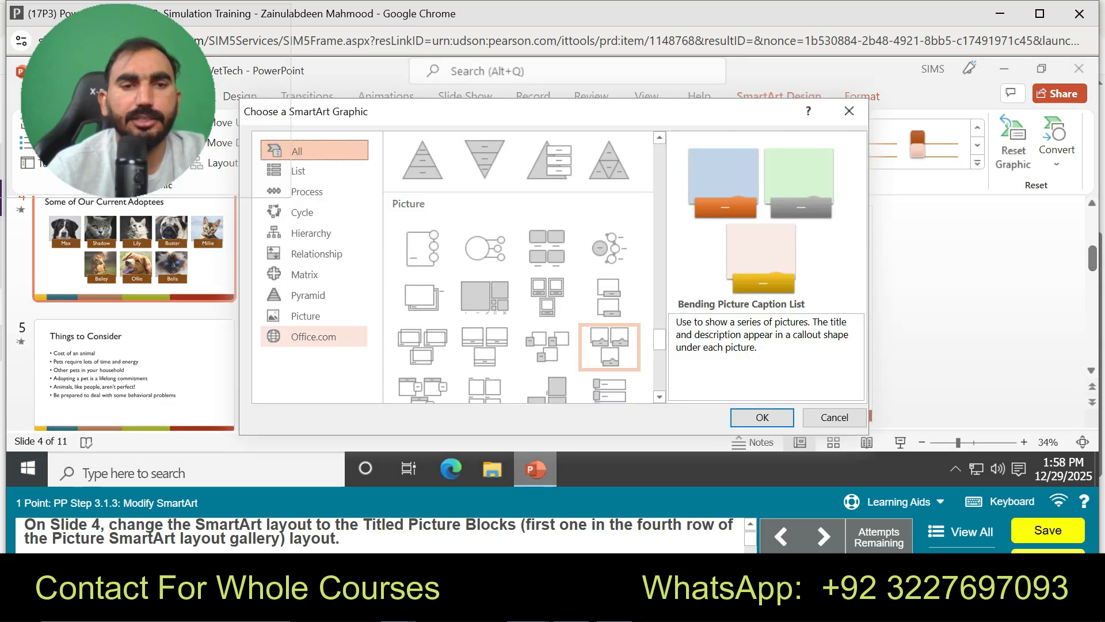
left_click(305, 317)
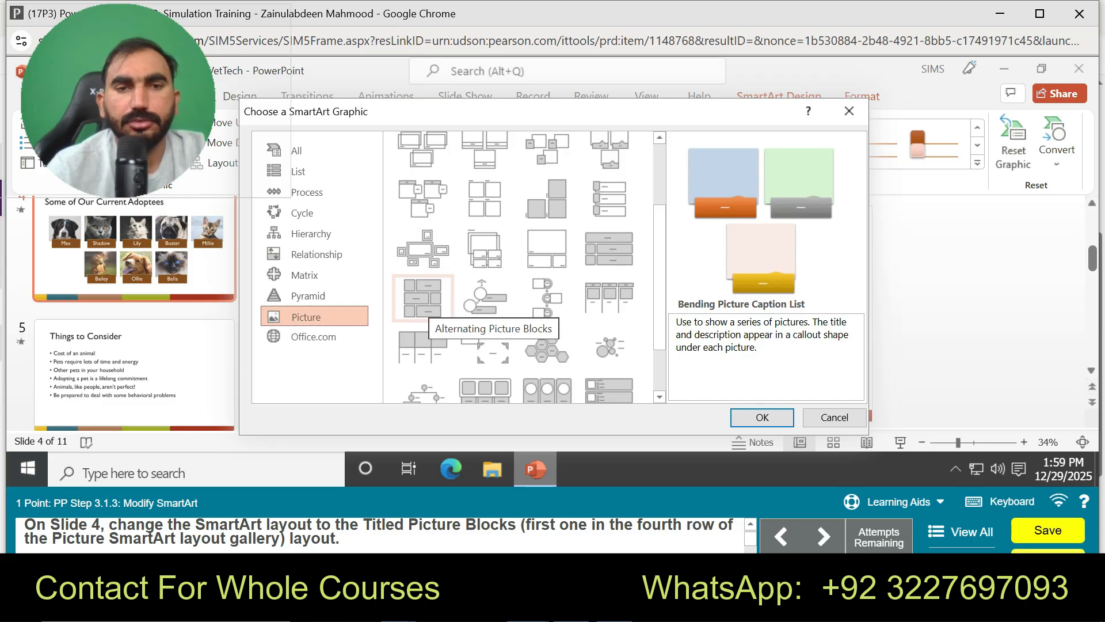
scroll(426, 299, "up", 2)
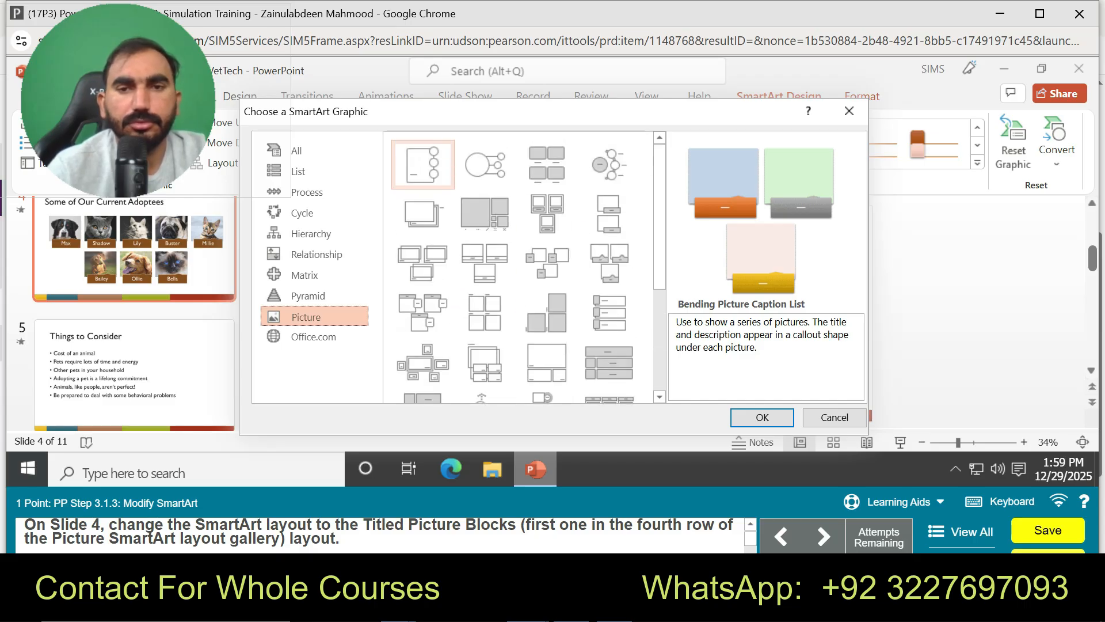
scroll(659, 259, "down", 4)
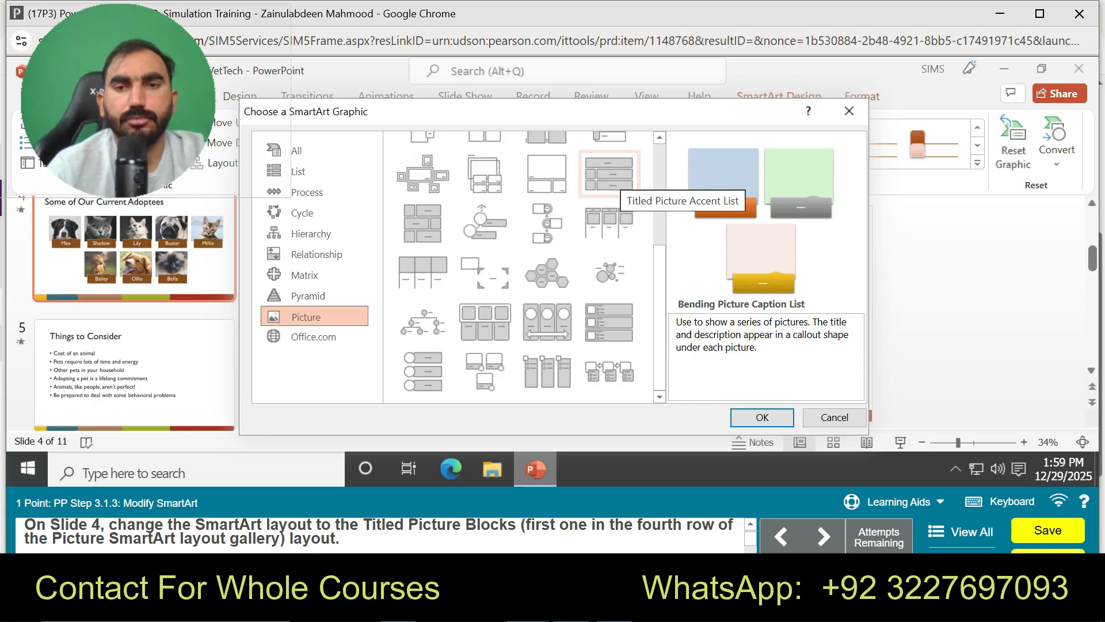
scroll(609, 225, "up", 2)
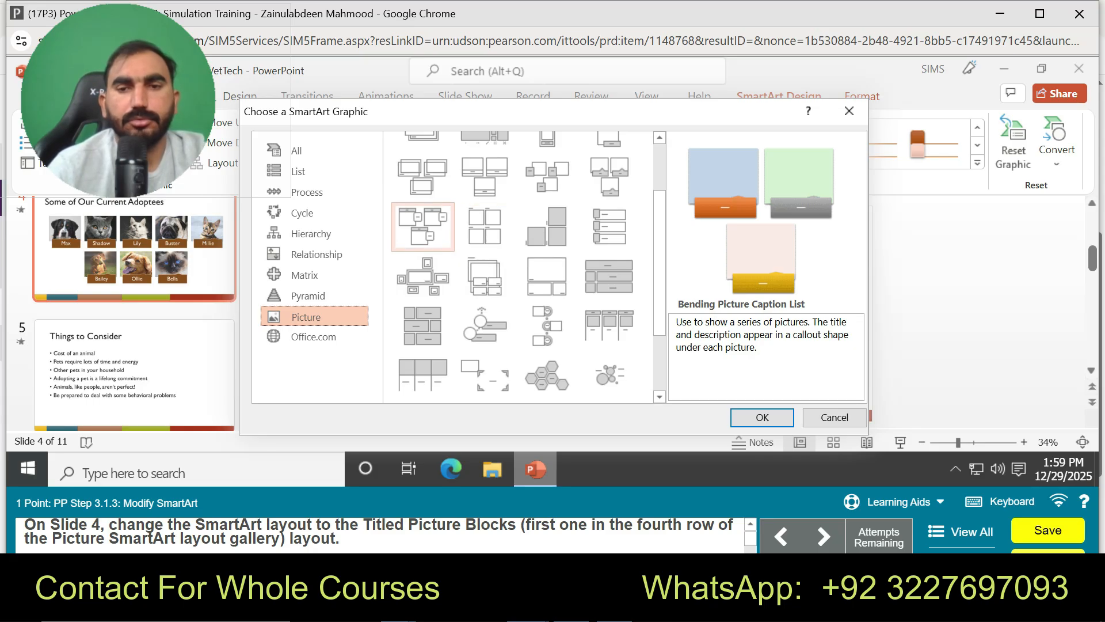
double_click(424, 226)
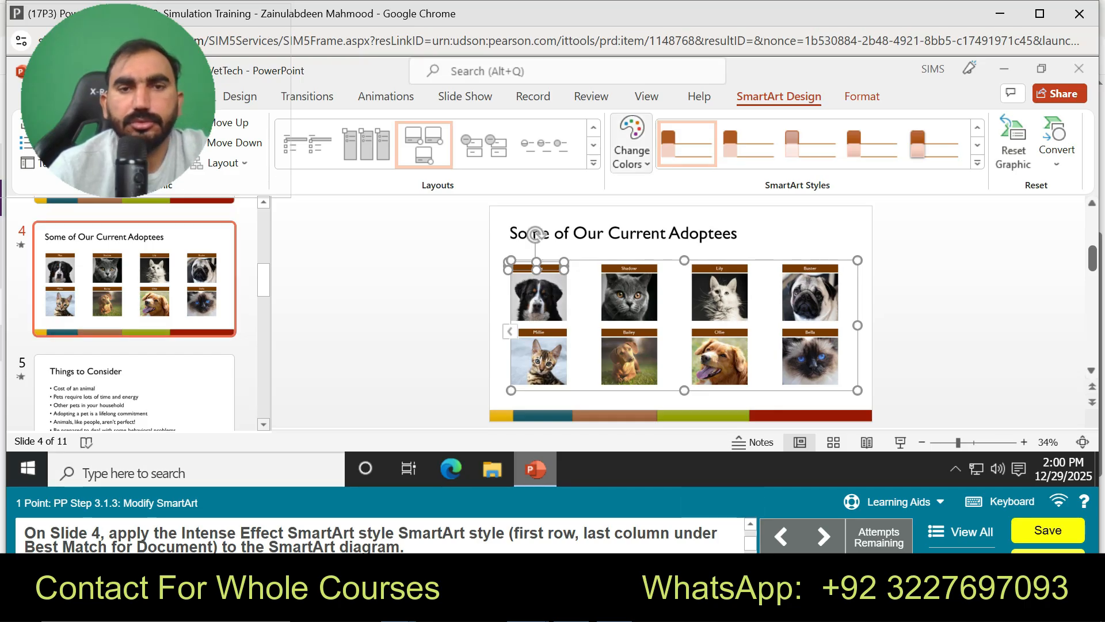
Step: Apply the Intense Effect style and the Colorful - Accent Colors scheme to the SmartArt on Slide 4
left_click(594, 163)
left_click(593, 163)
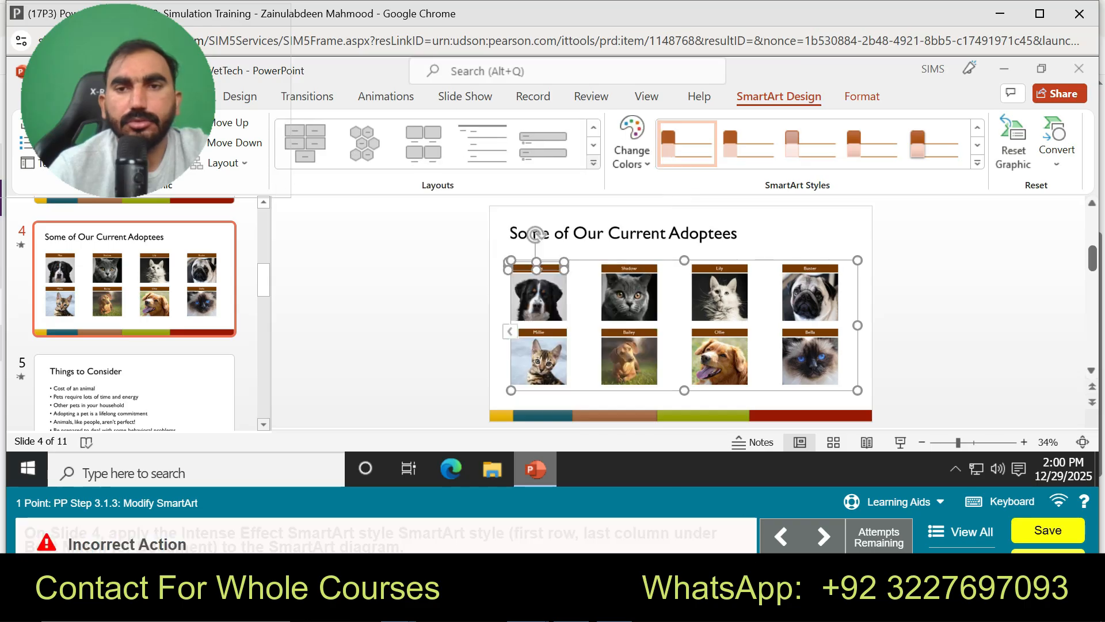
left_click(977, 163)
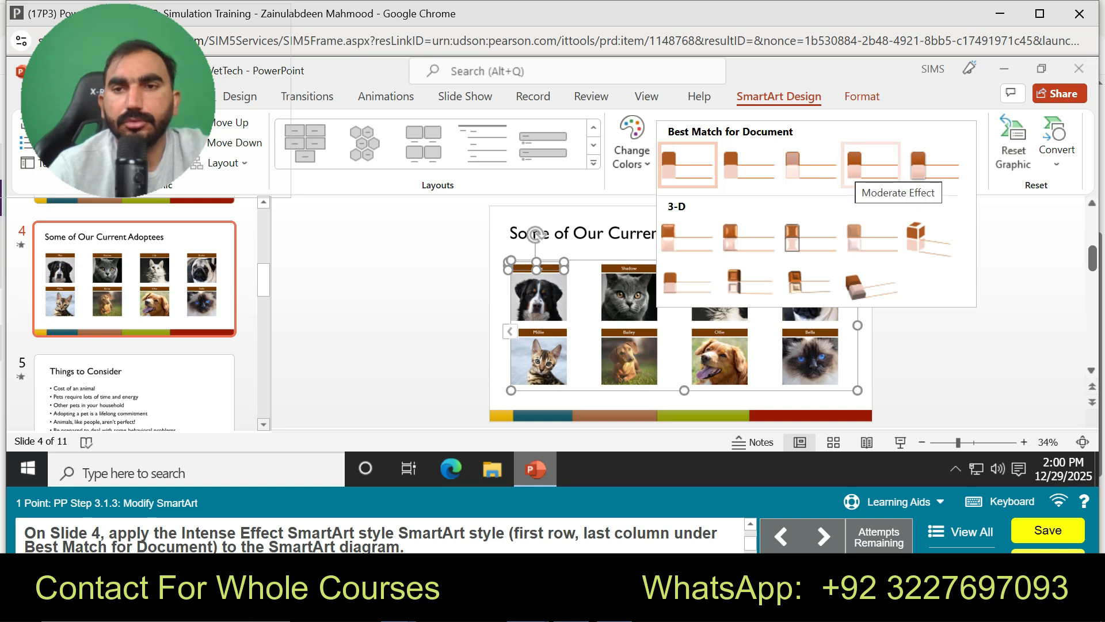
left_click(933, 164)
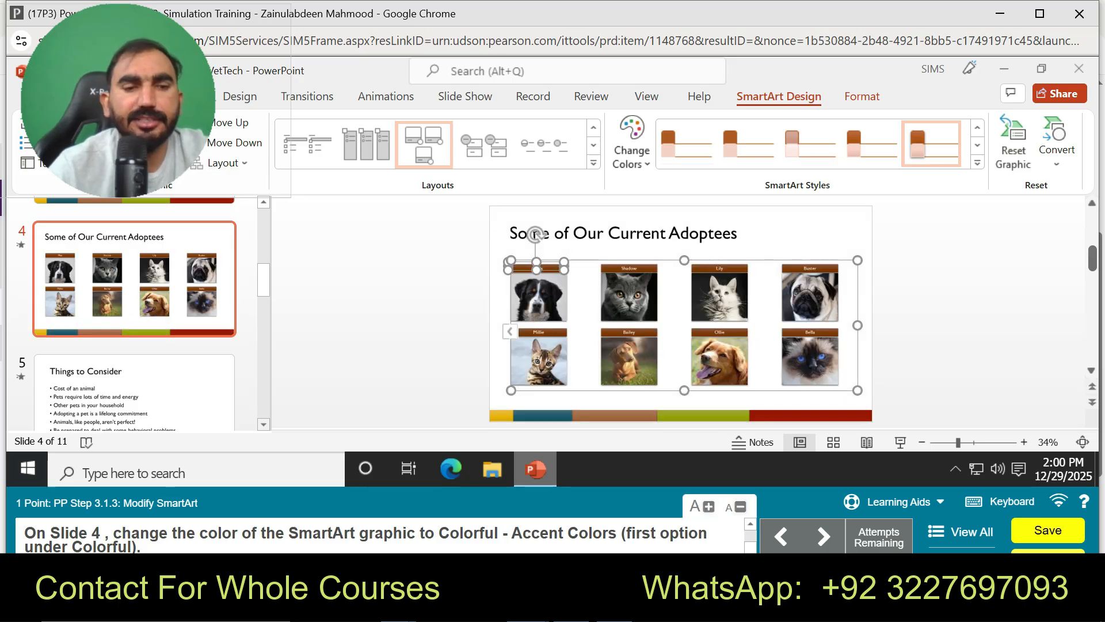
left_click(632, 144)
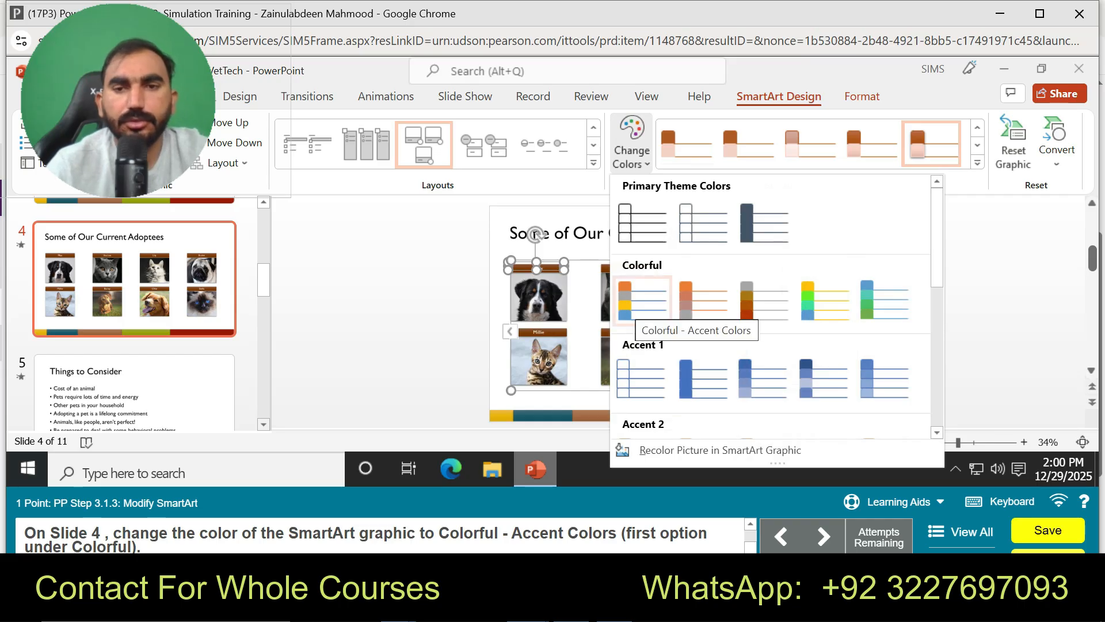
left_click(642, 300)
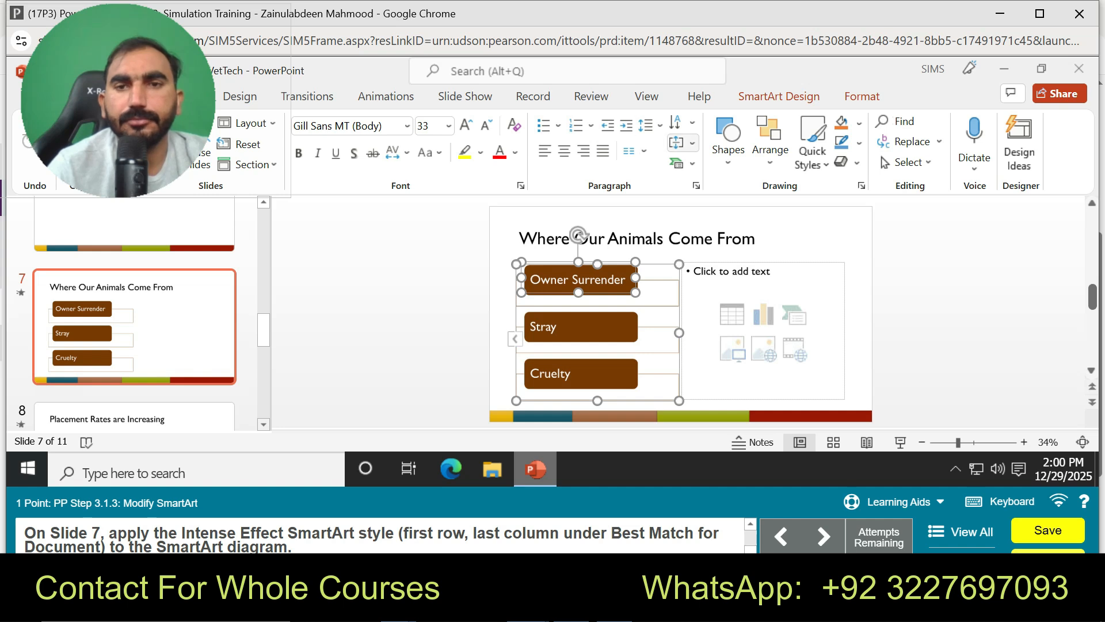
Step: Apply the Intense Effect style and the Colorful - Accent Colors scheme to the SmartArt on Slide 7
left_click(779, 97)
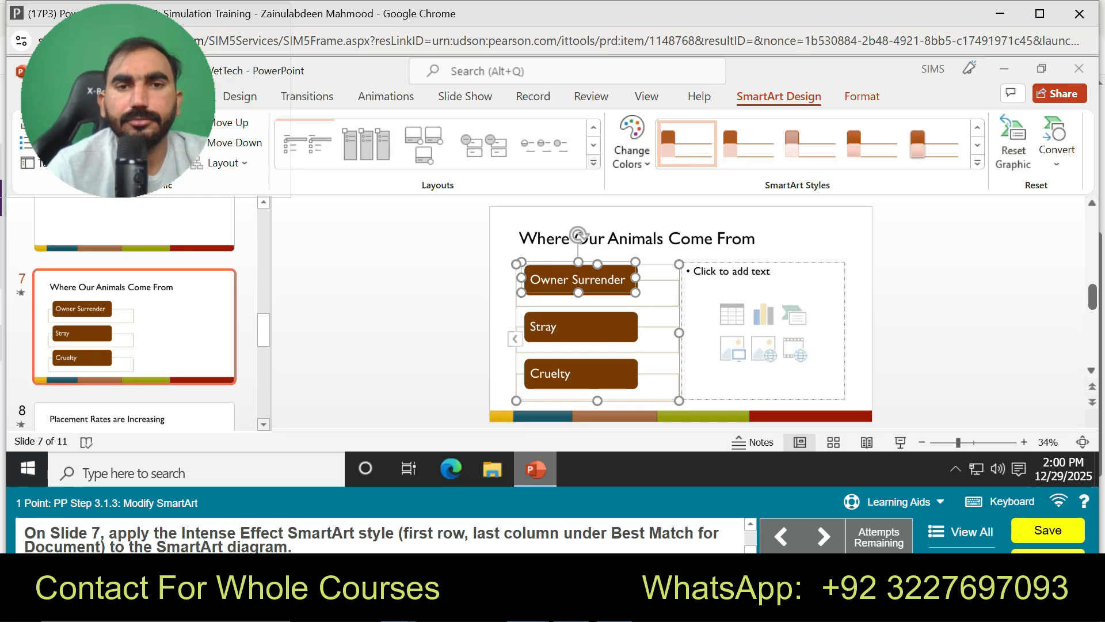
left_click(977, 163)
left_click(933, 165)
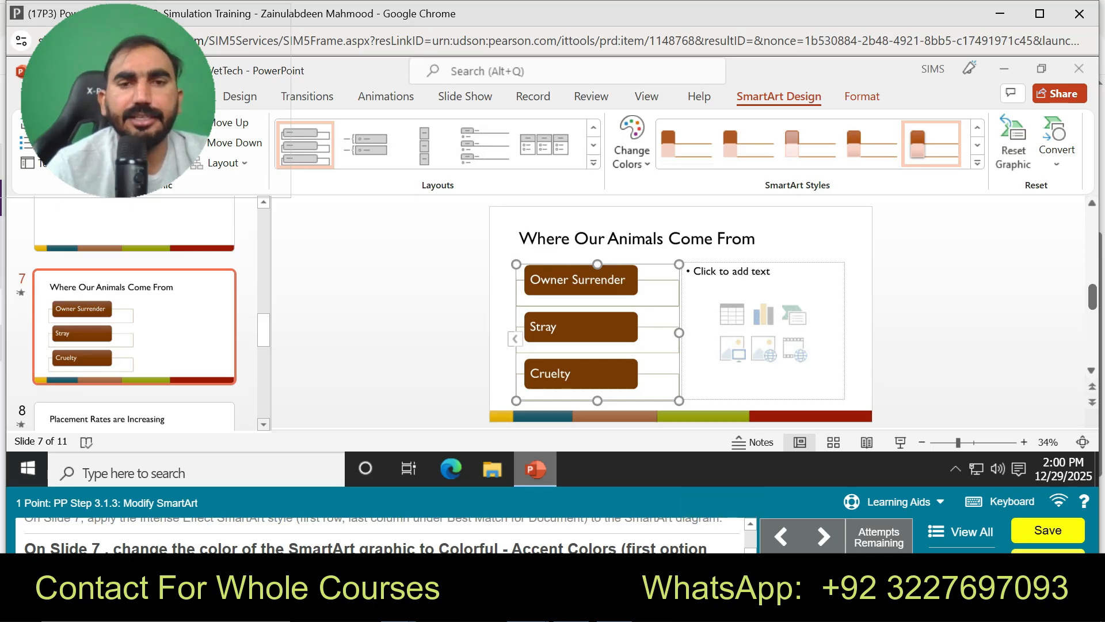
left_click(631, 147)
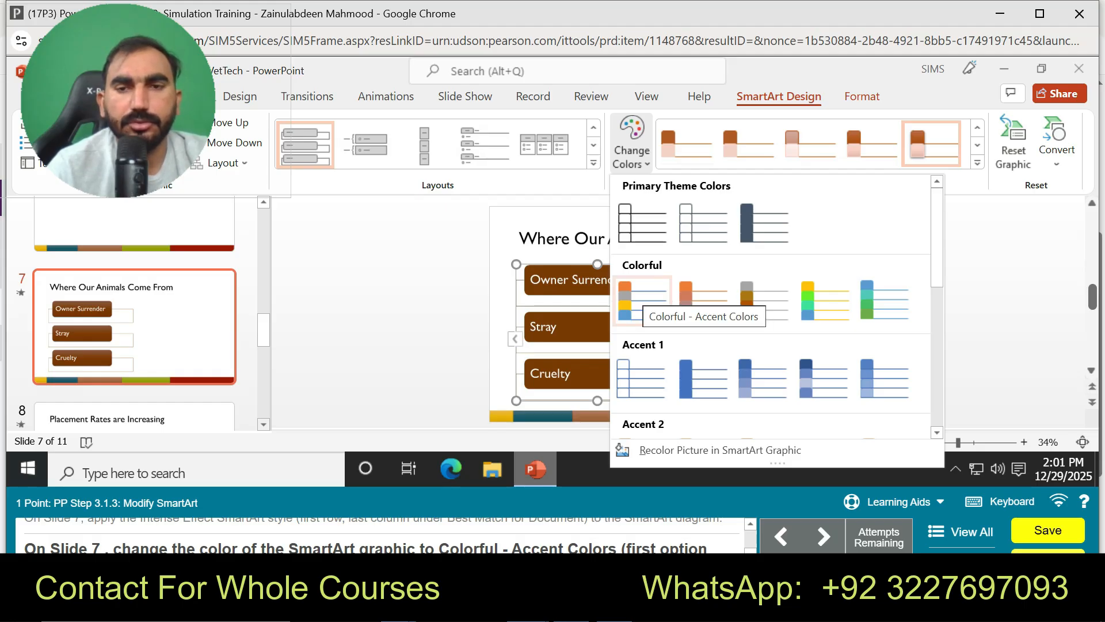
left_click(641, 299)
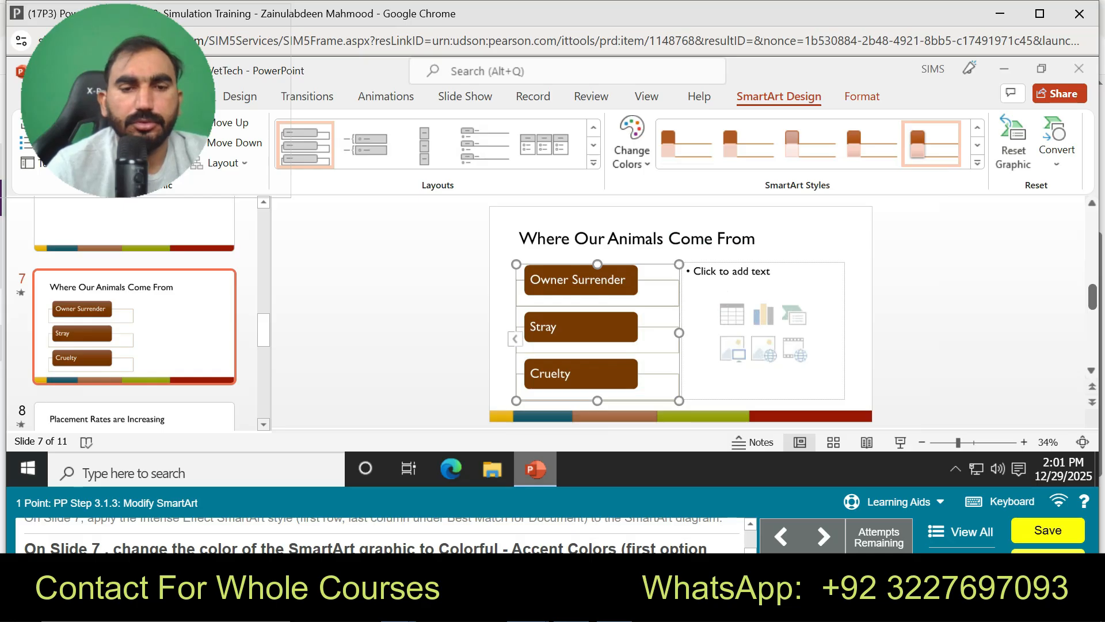
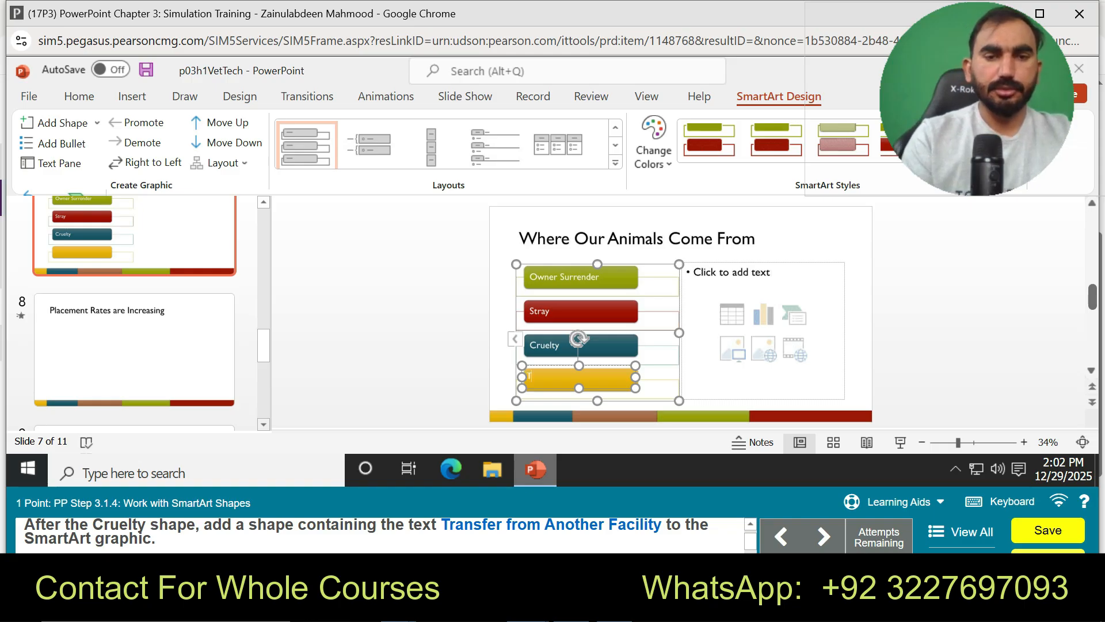
Step: Enter the text Transfer from Another Facility in the new shape after Cruelty and deselect the SmartArt
type("an")
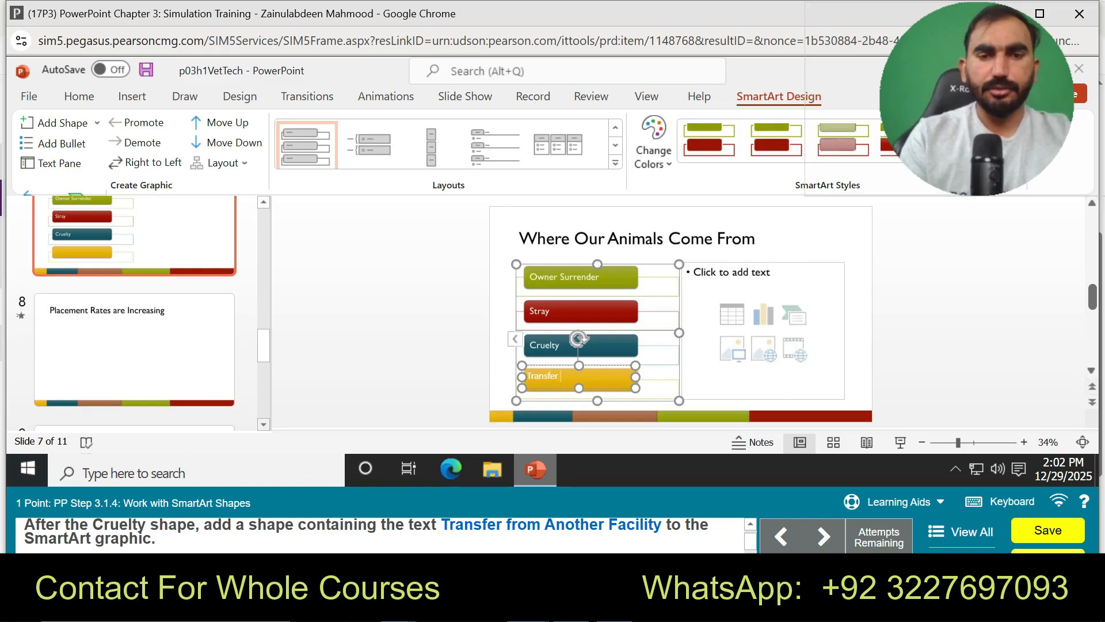
type("sfer from Another Fac")
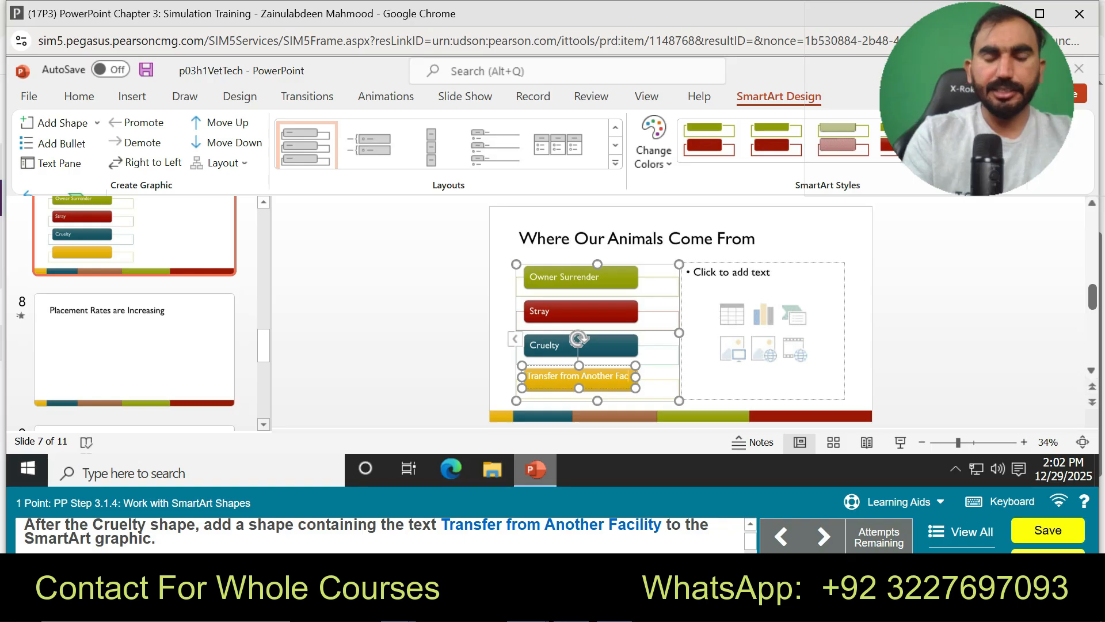
type("ity")
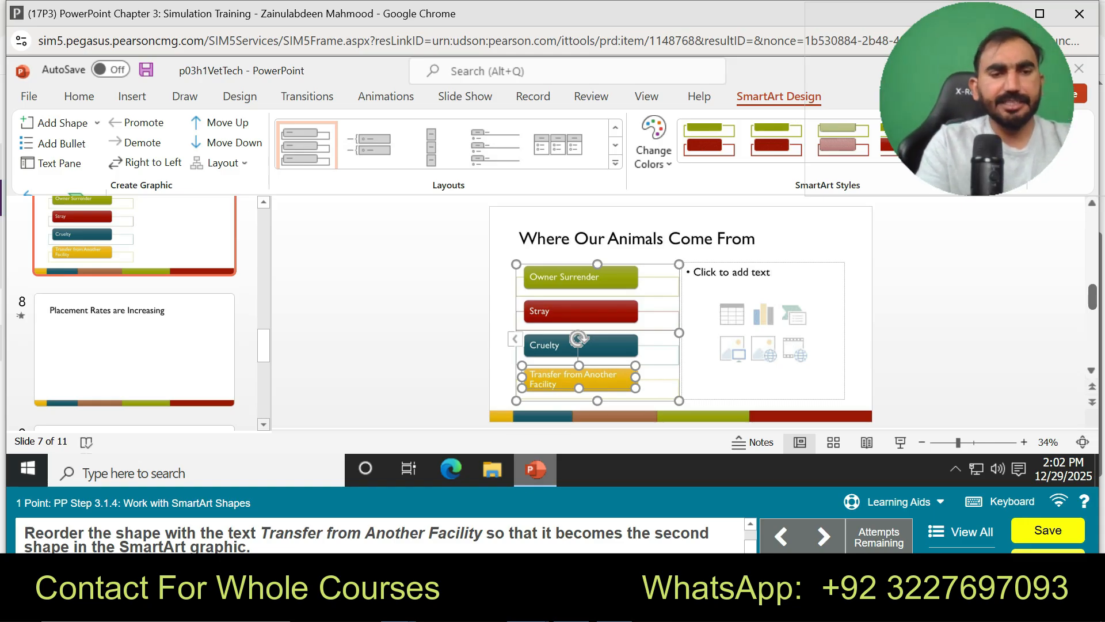
left_click(397, 328)
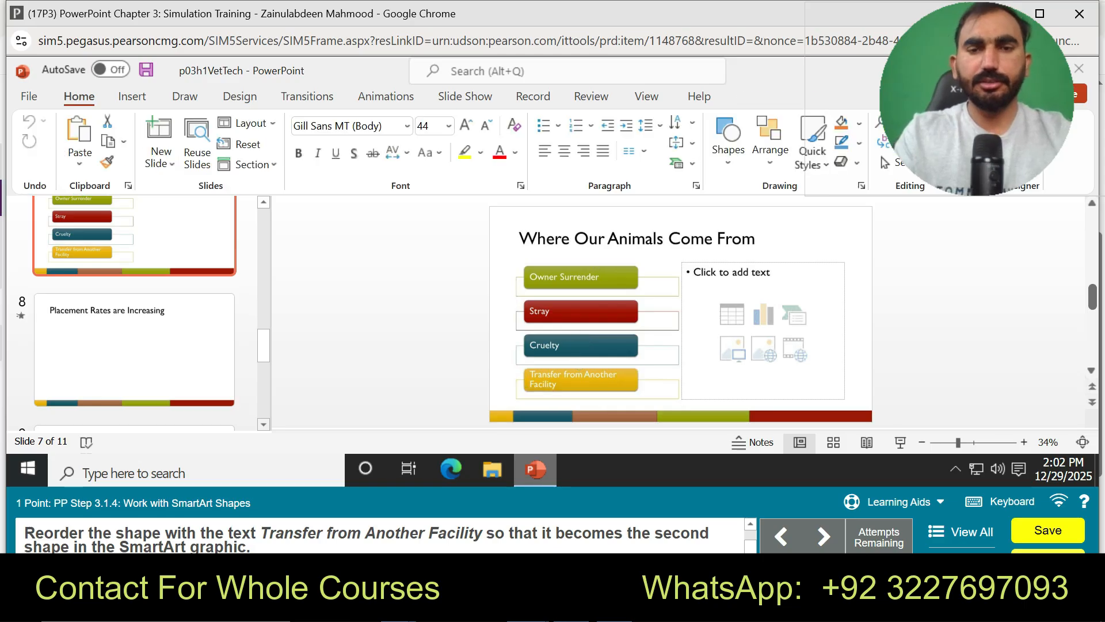
Step: Rehearse moving the Transfer from Another Facility shape up two places with the Practice mode hints
left_click(898, 501)
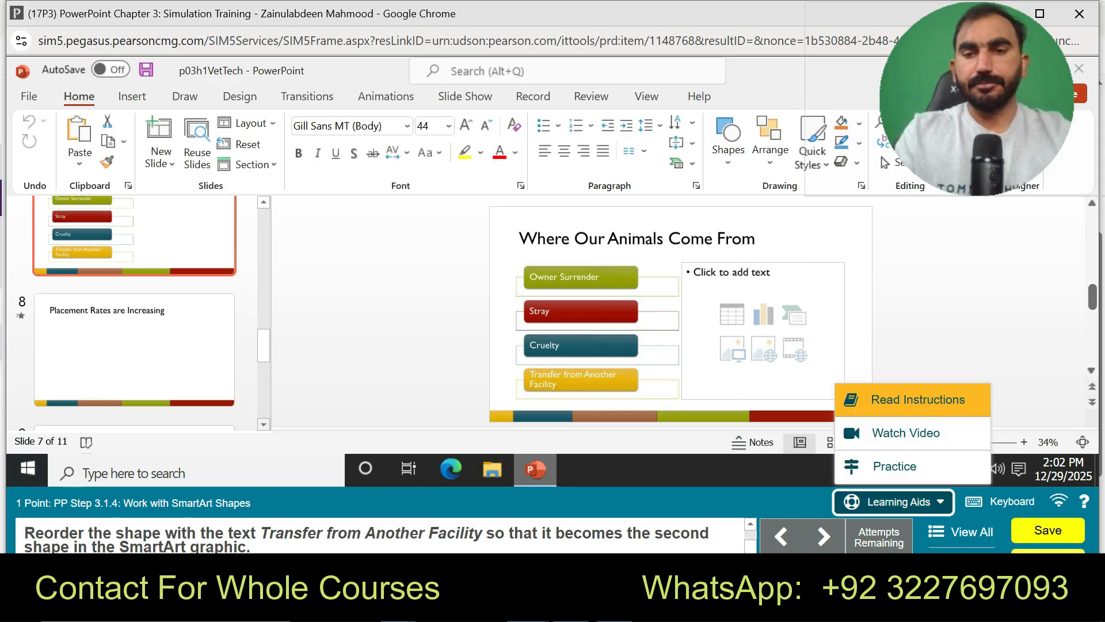
left_click(895, 467)
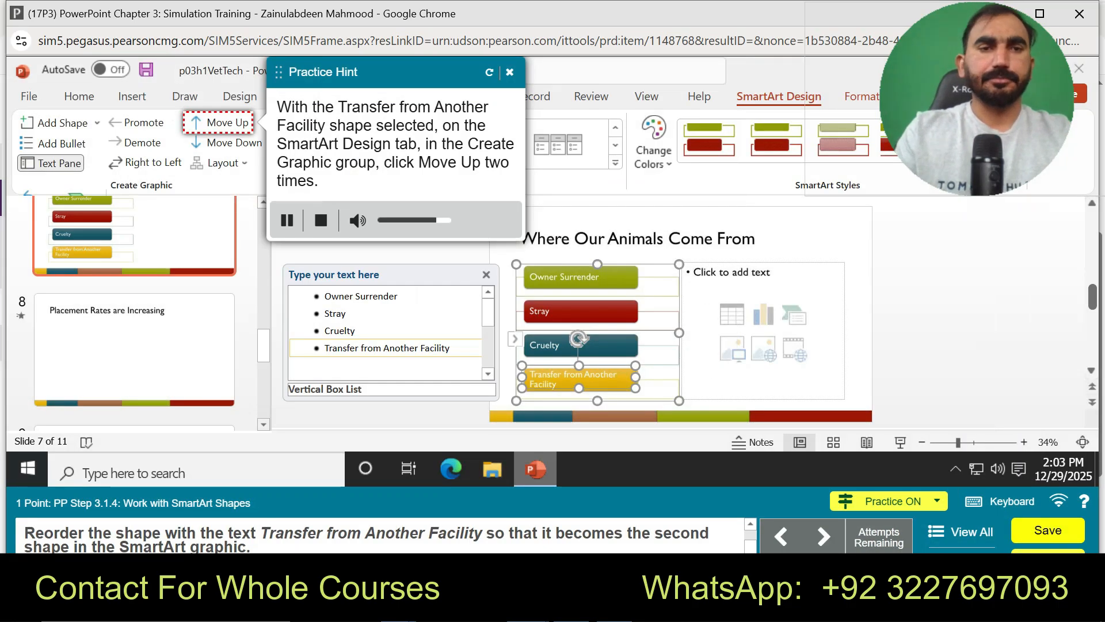
left_click(222, 123)
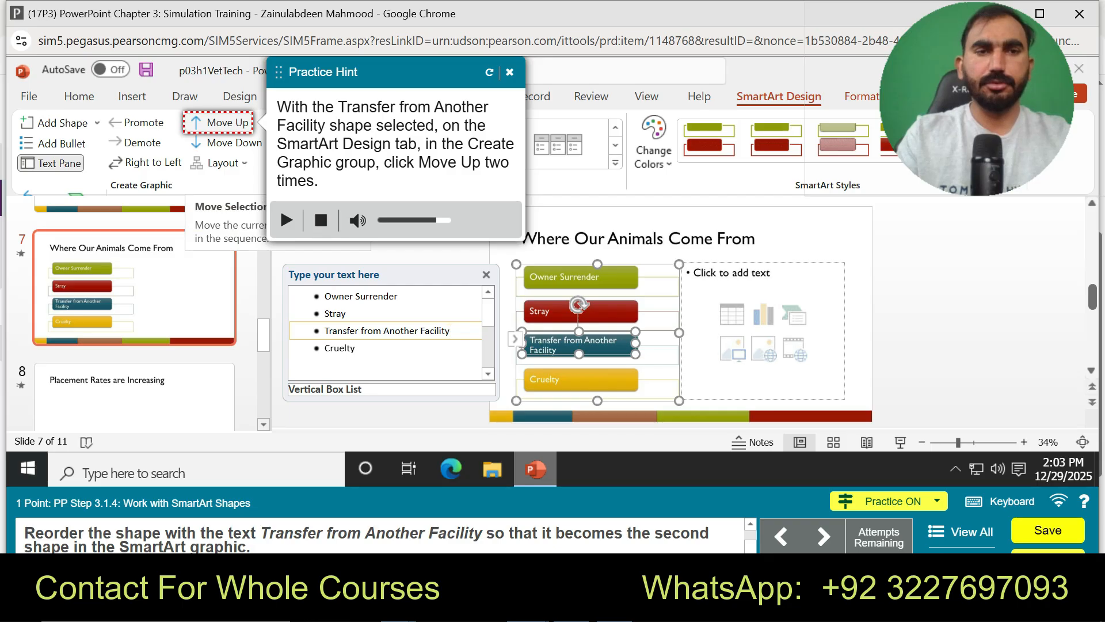
left_click(222, 123)
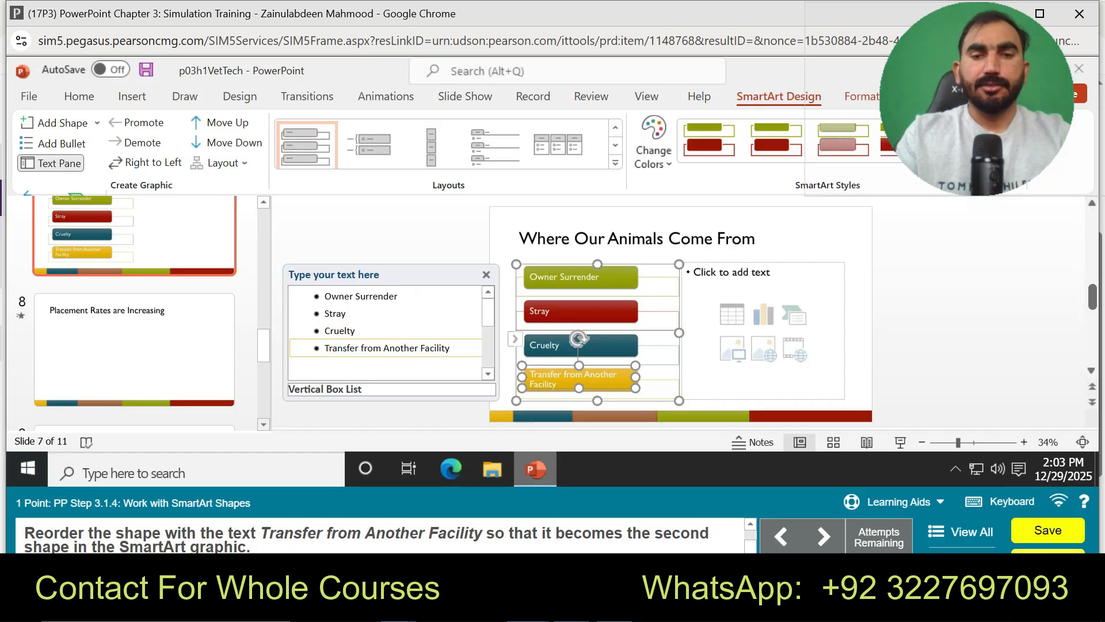
Step: Move the Transfer from Another Facility shape up two places so it is second in the Slide 7 SmartArt
left_click(220, 123)
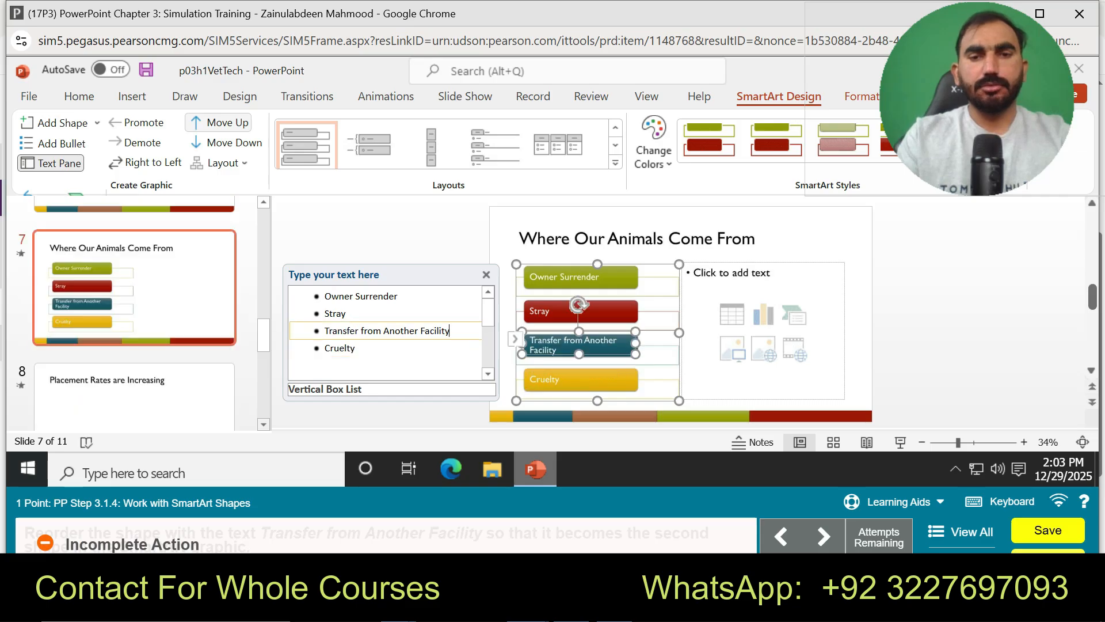
left_click(220, 122)
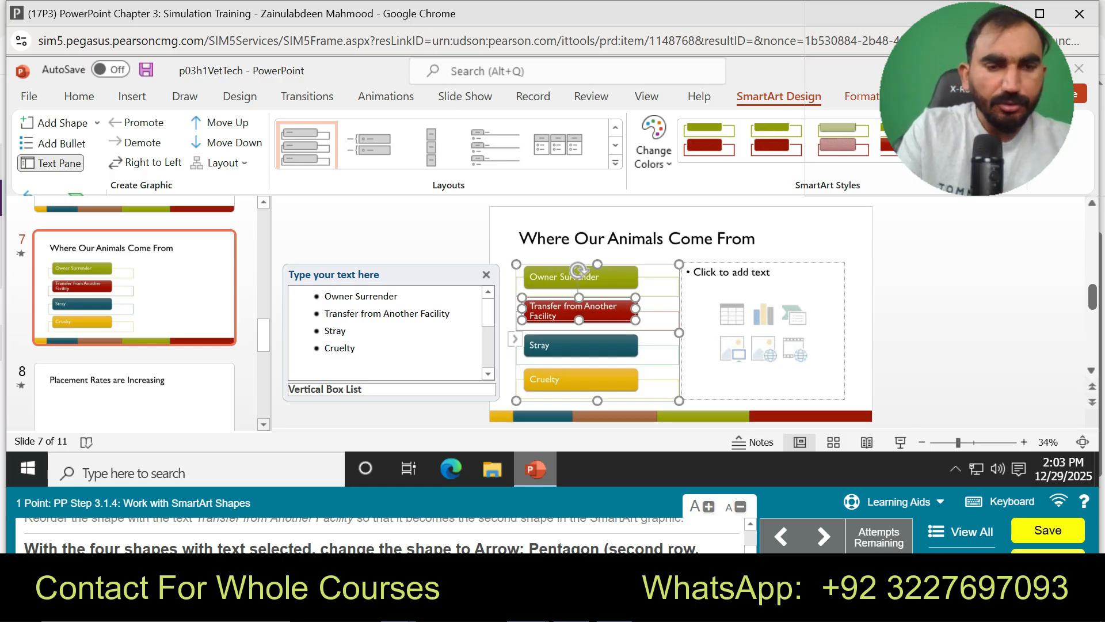
Step: Rehearse selecting the four text shapes and changing them to Arrow: Pentagon with the Practice mode hints
left_click(898, 501)
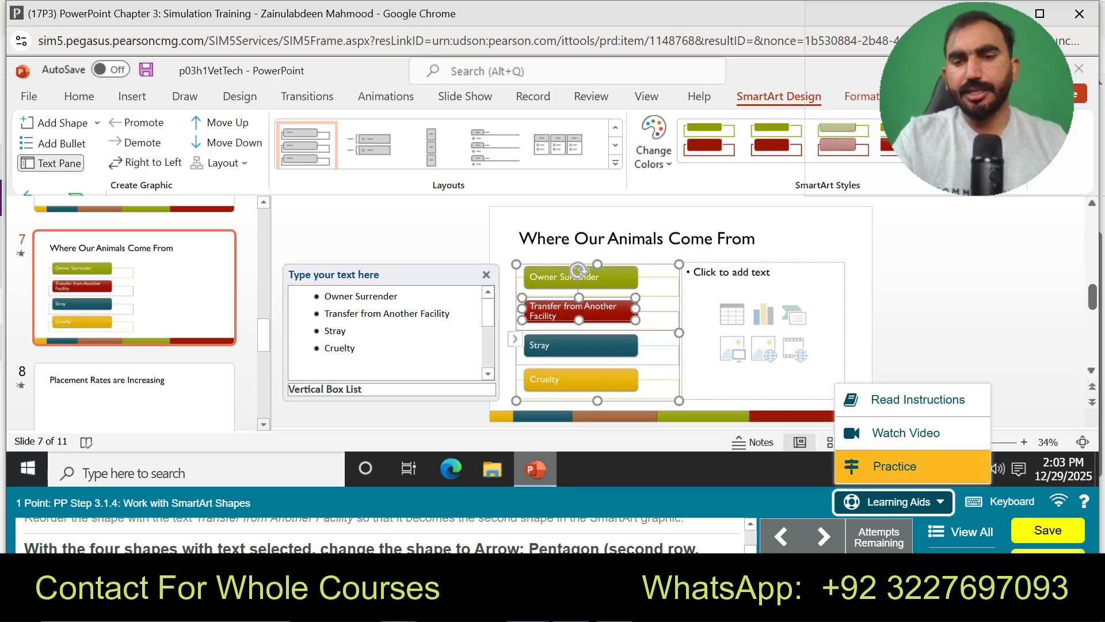
left_click(895, 467)
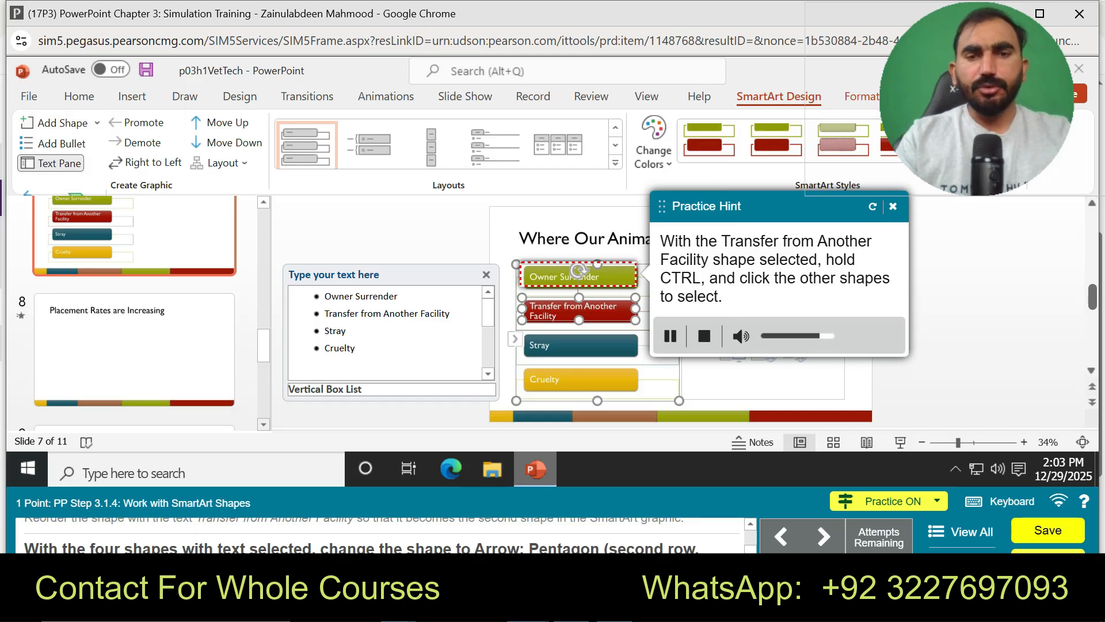
left_click(579, 277, "ctrl")
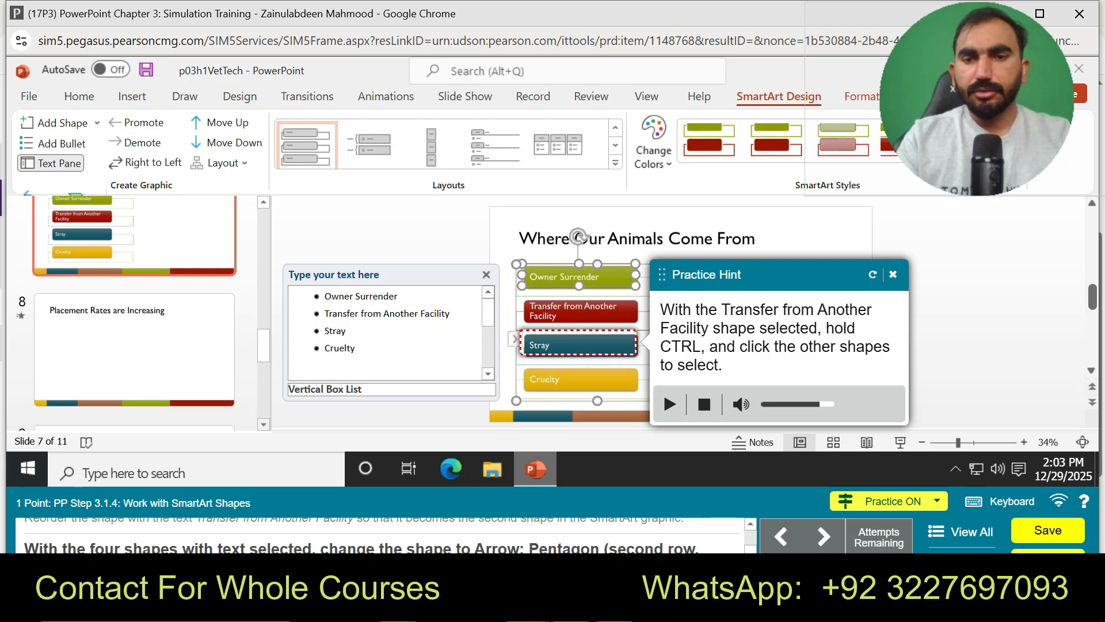
left_click(579, 344, "ctrl")
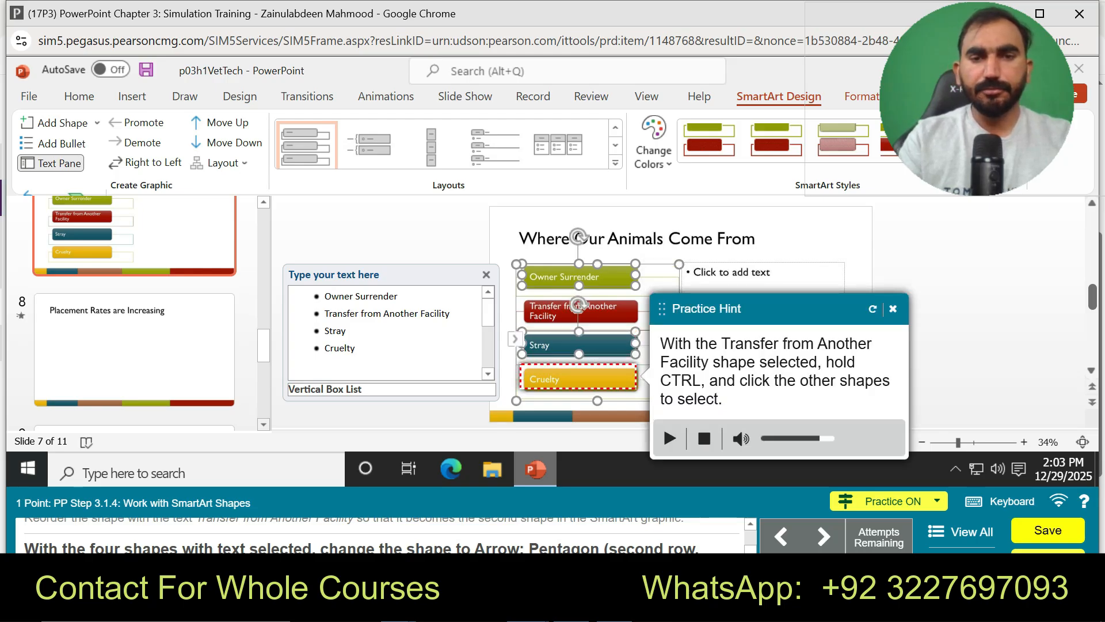
left_click(578, 379, "ctrl")
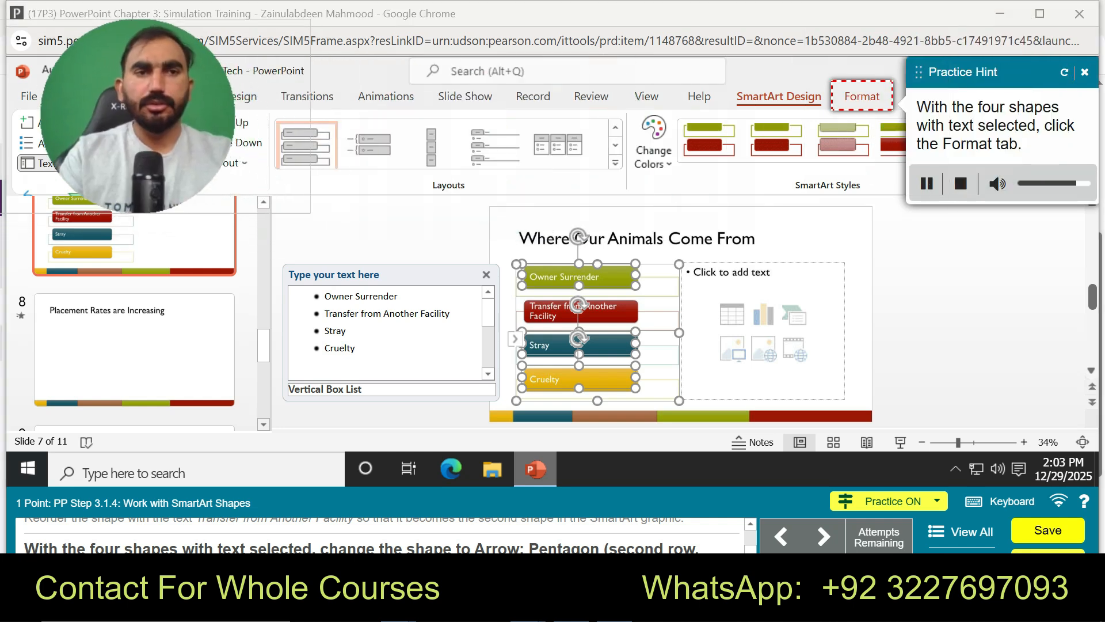
left_click(862, 96)
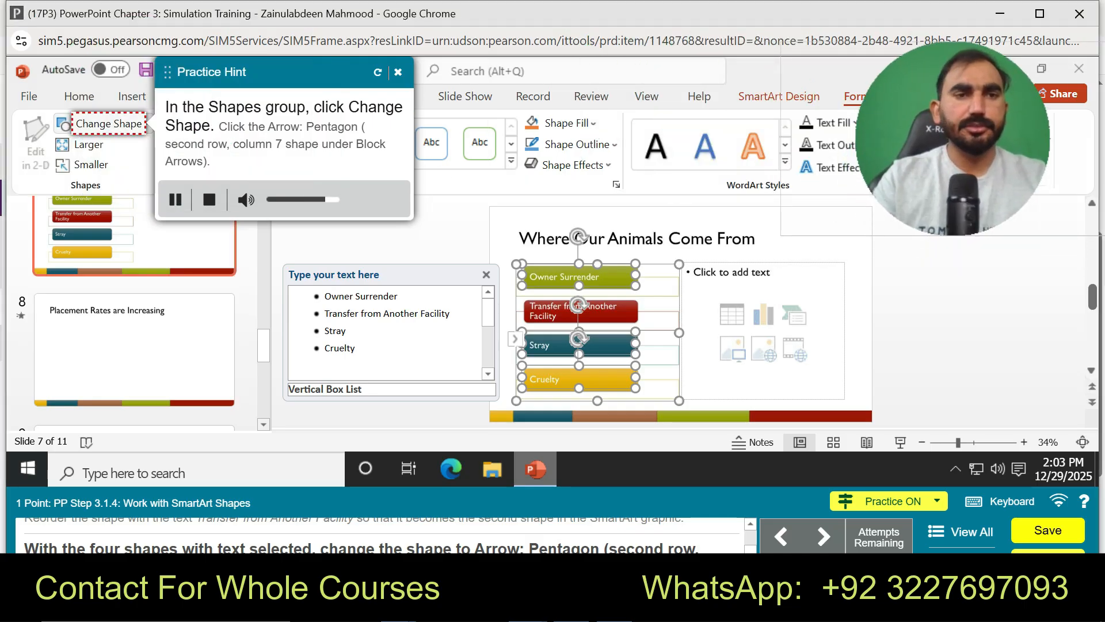
left_click(109, 124)
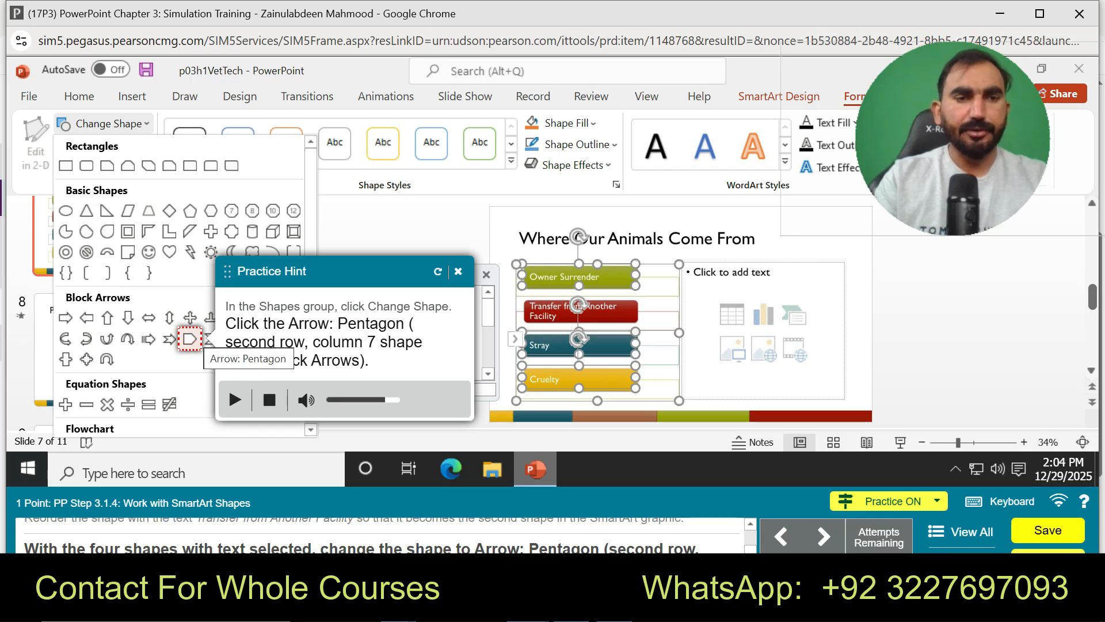
left_click(190, 338)
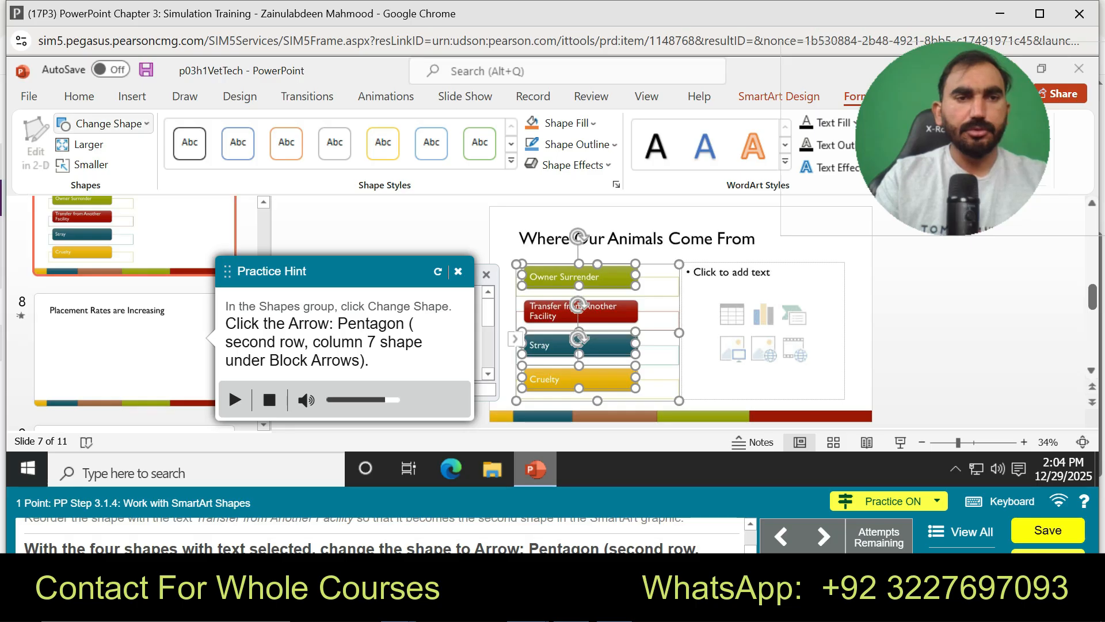
left_click(103, 123)
left_click(190, 338)
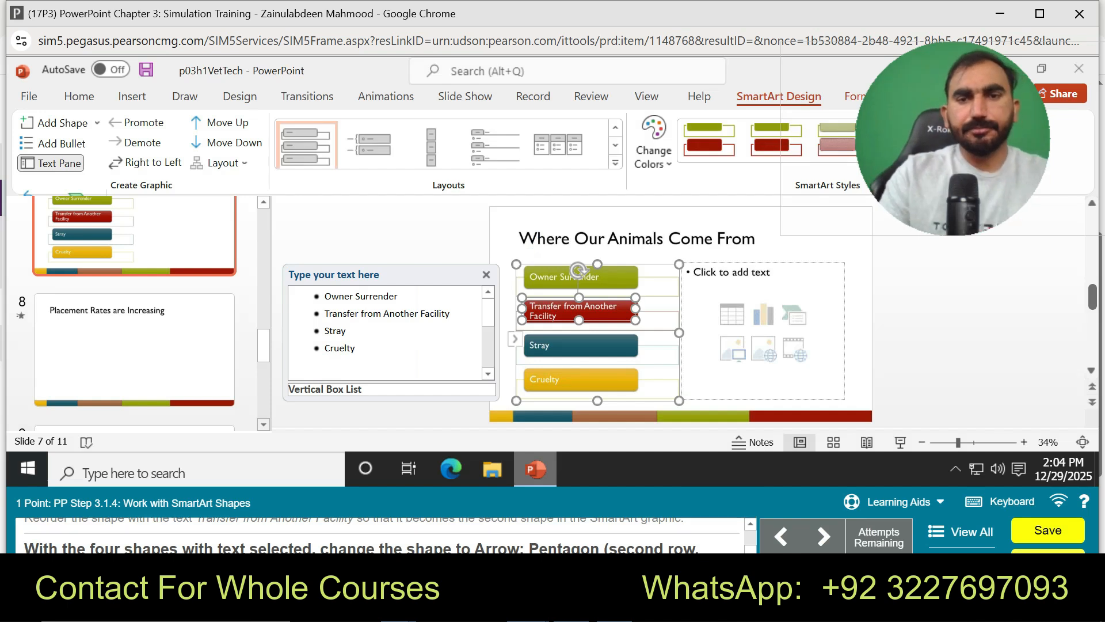
Step: Select all four text shapes in the Slide 7 SmartArt and show the shape formatting commands
left_click(580, 277)
left_click(581, 310, "shift")
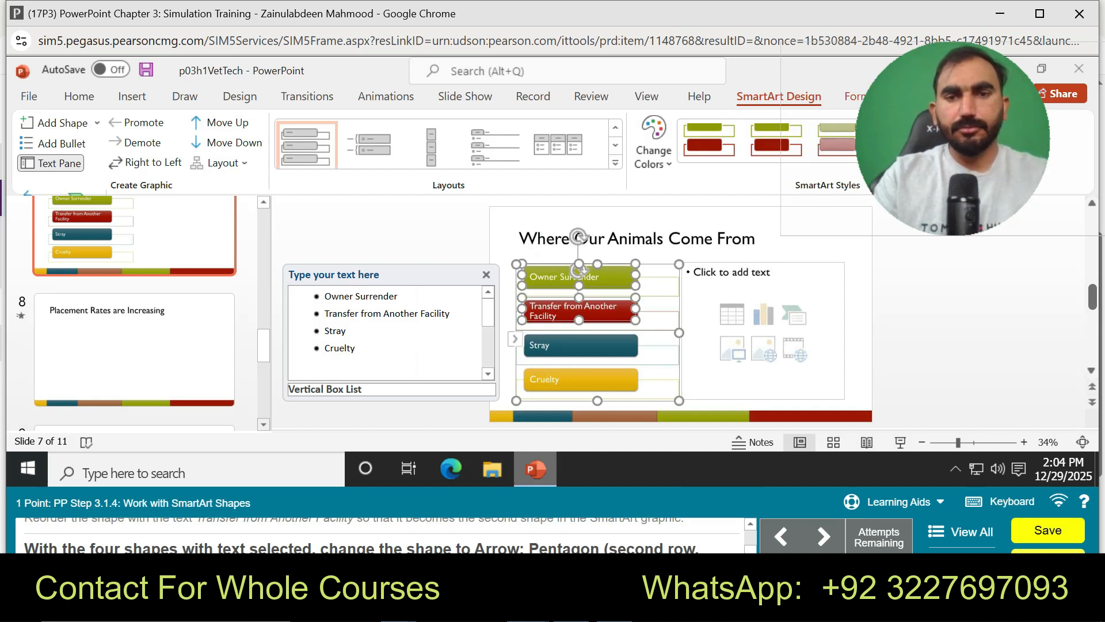
left_click(580, 345, "shift")
left_click(581, 379, "shift")
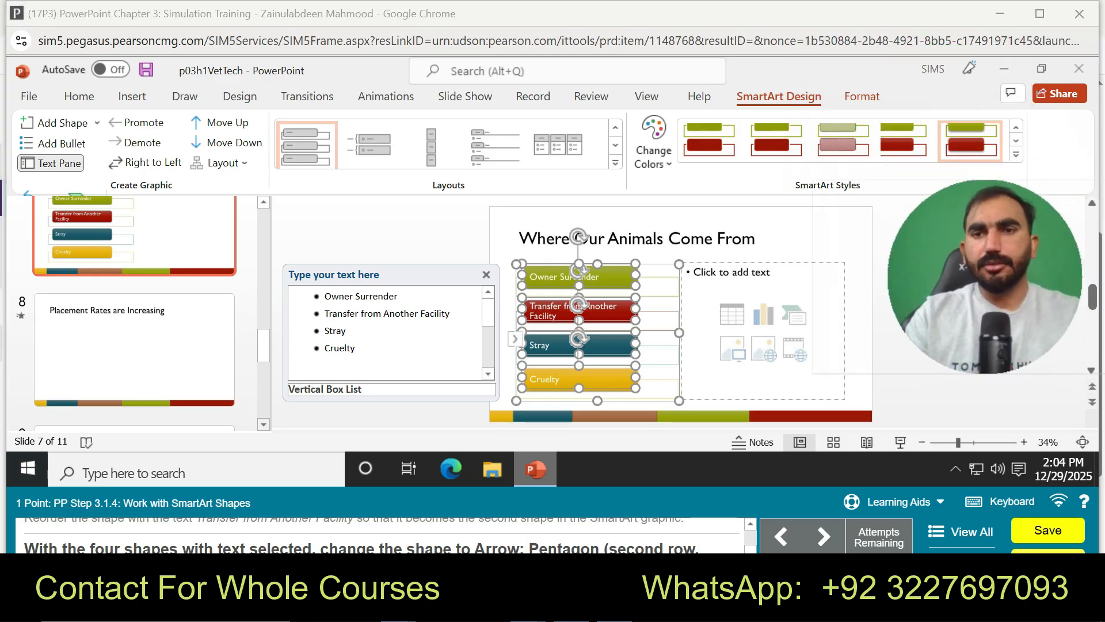
left_click(862, 97)
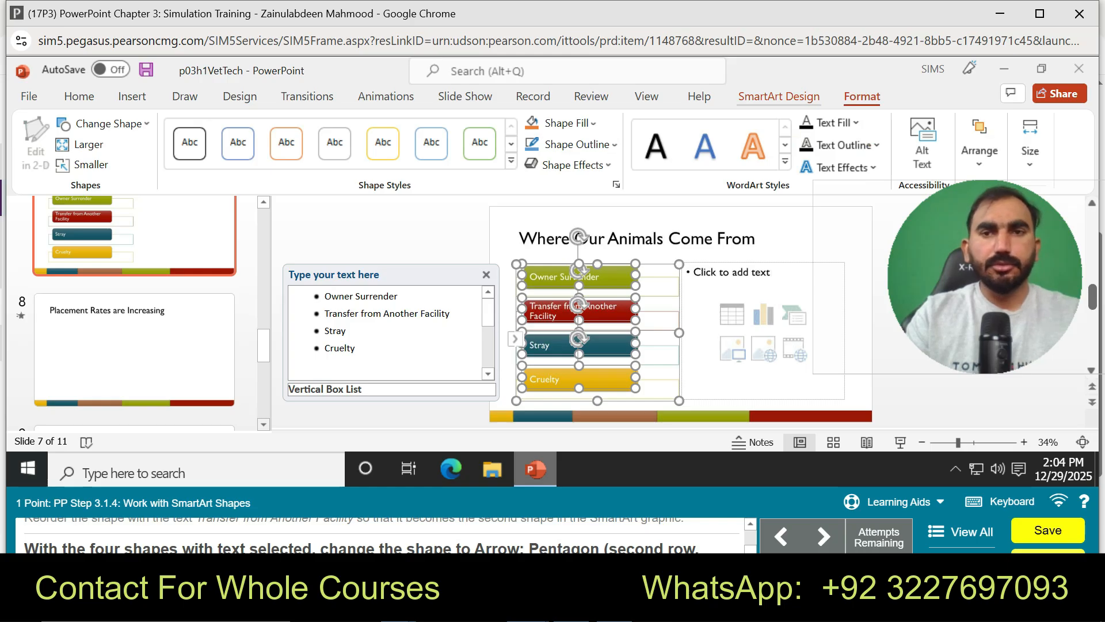
Step: Look through the options for adding SmartArt shapes and the gallery of insertable shapes for the Arrow: Pentagon shape
left_click(779, 96)
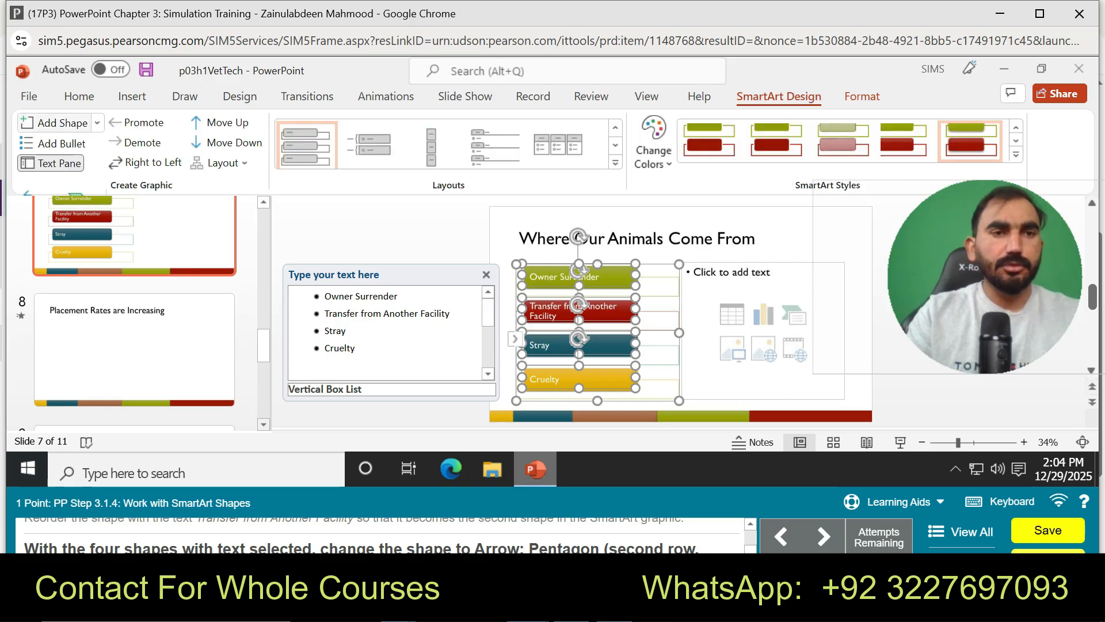
left_click(97, 123)
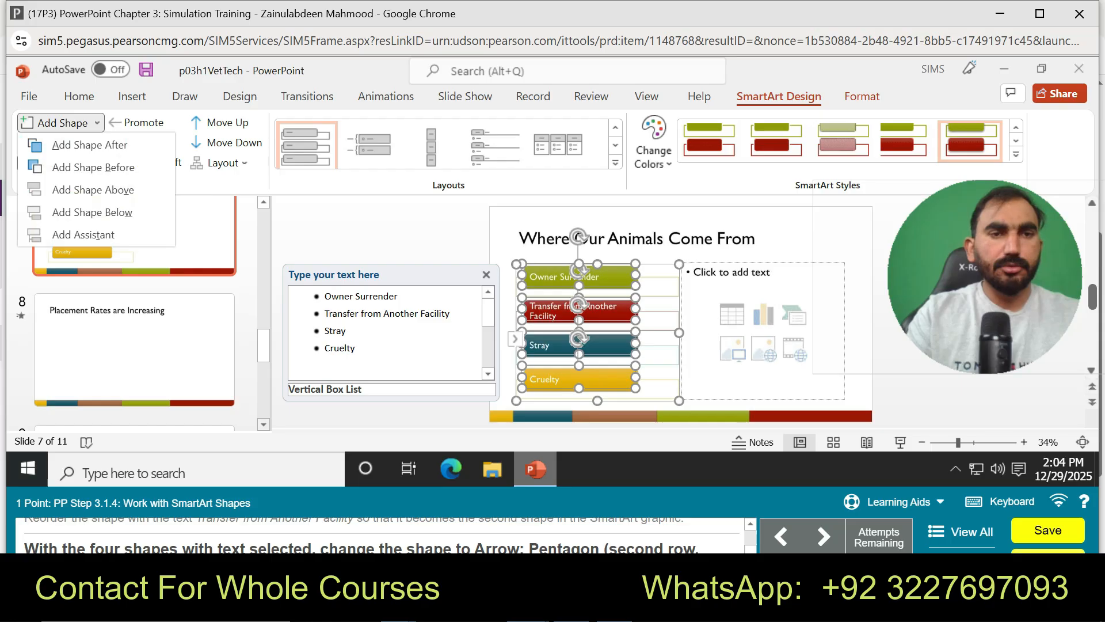
left_click(97, 122)
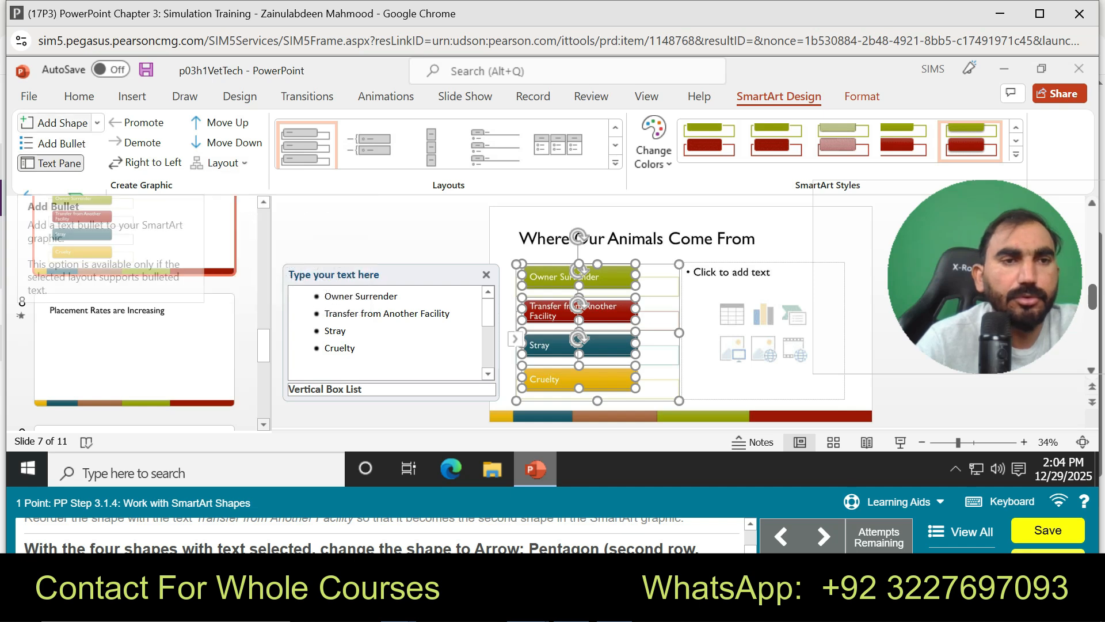
left_click(96, 122)
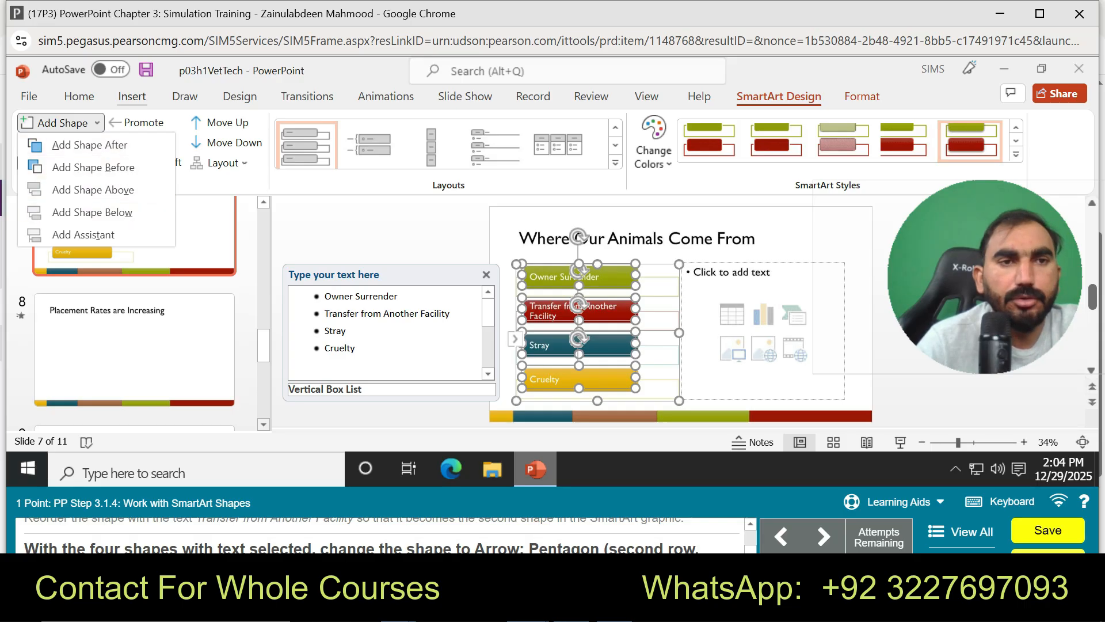
left_click(132, 96)
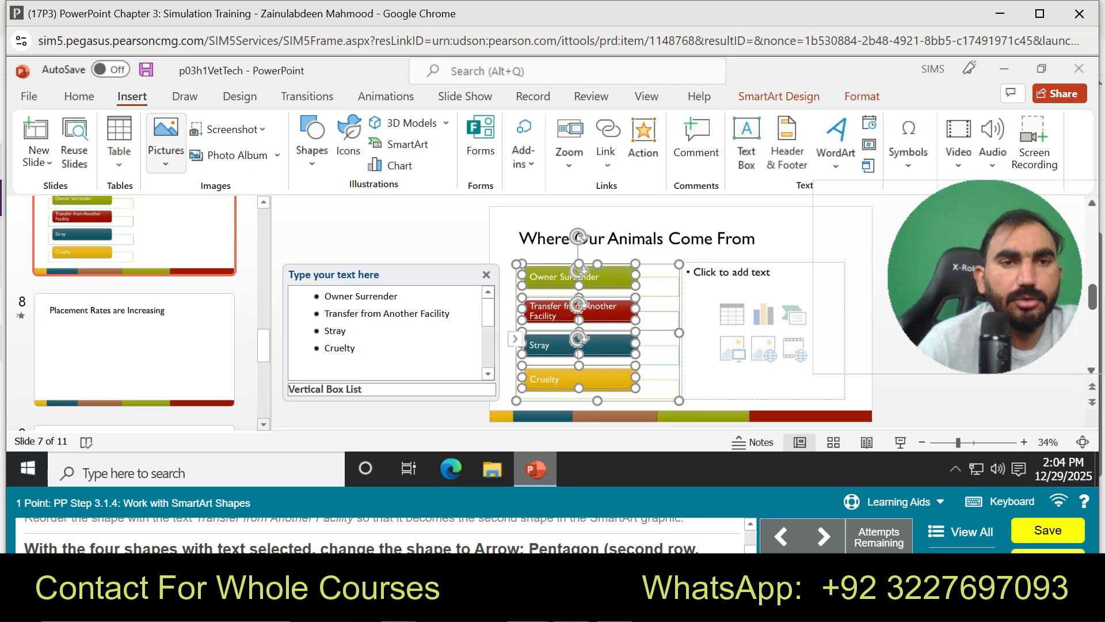
left_click(166, 143)
left_click(312, 144)
left_click(312, 144)
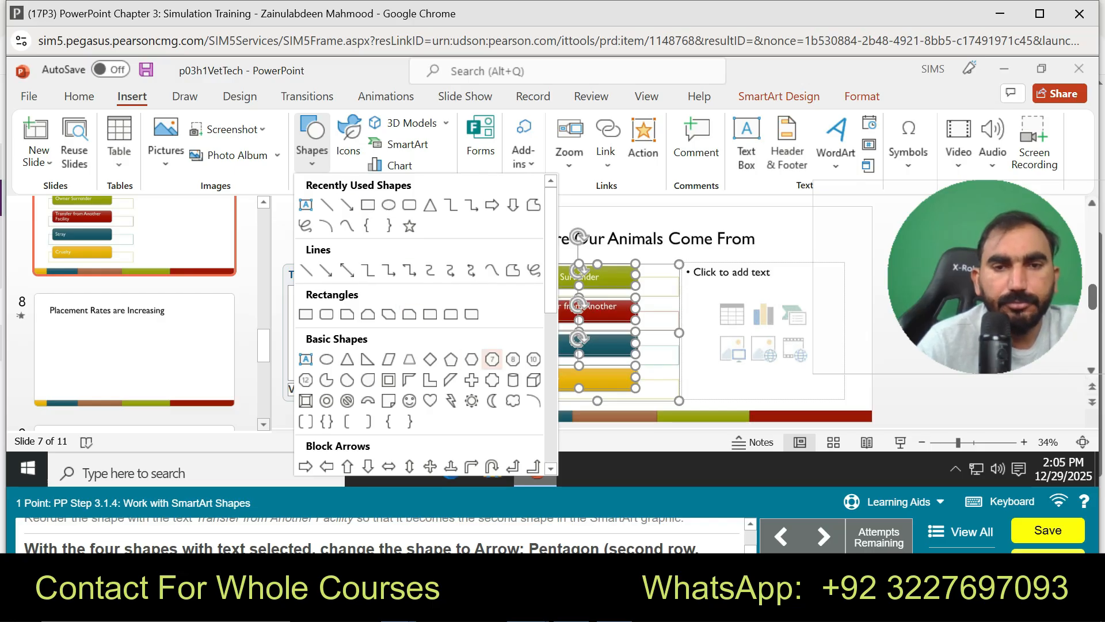
left_click_drag(551, 287, 551, 349)
left_click(430, 348)
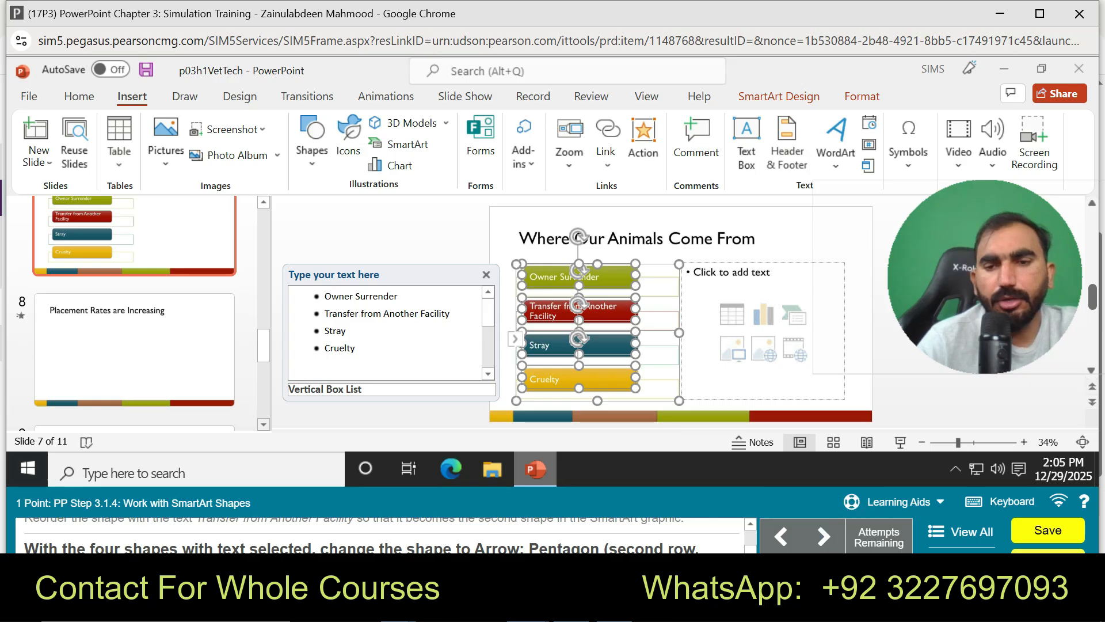
Step: Skip ahead to the next training task, PP Step 3.2.1: Create a Table
left_click(824, 537)
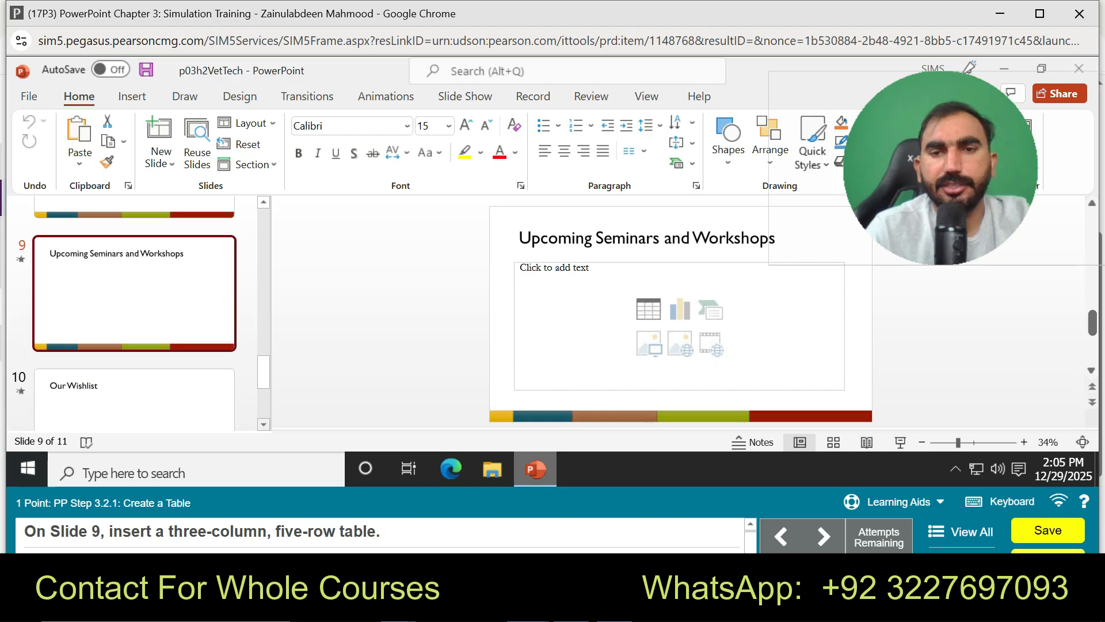
Step: Insert a three-column, five-row table in the Slide 9 placeholder and enter Workshop in its first cell
left_click(649, 310)
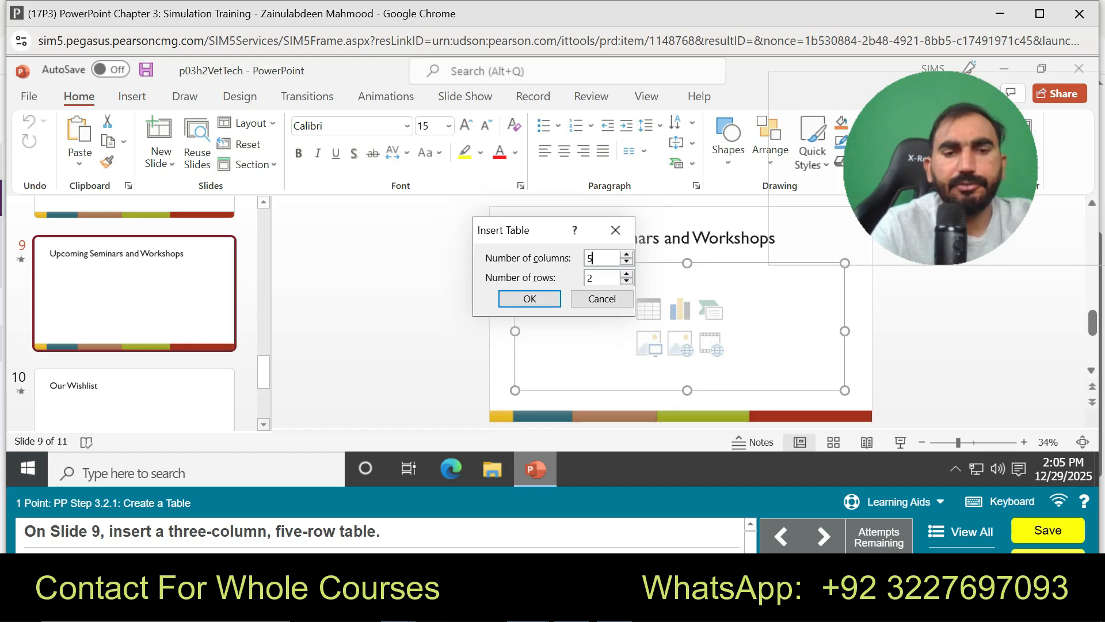
type("3")
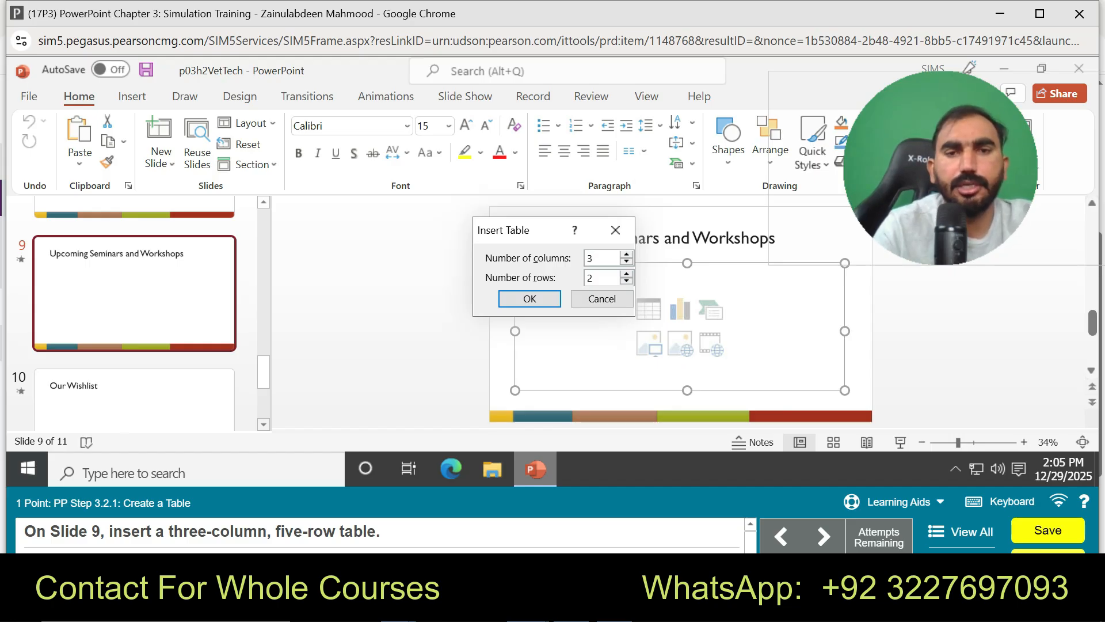
type("5")
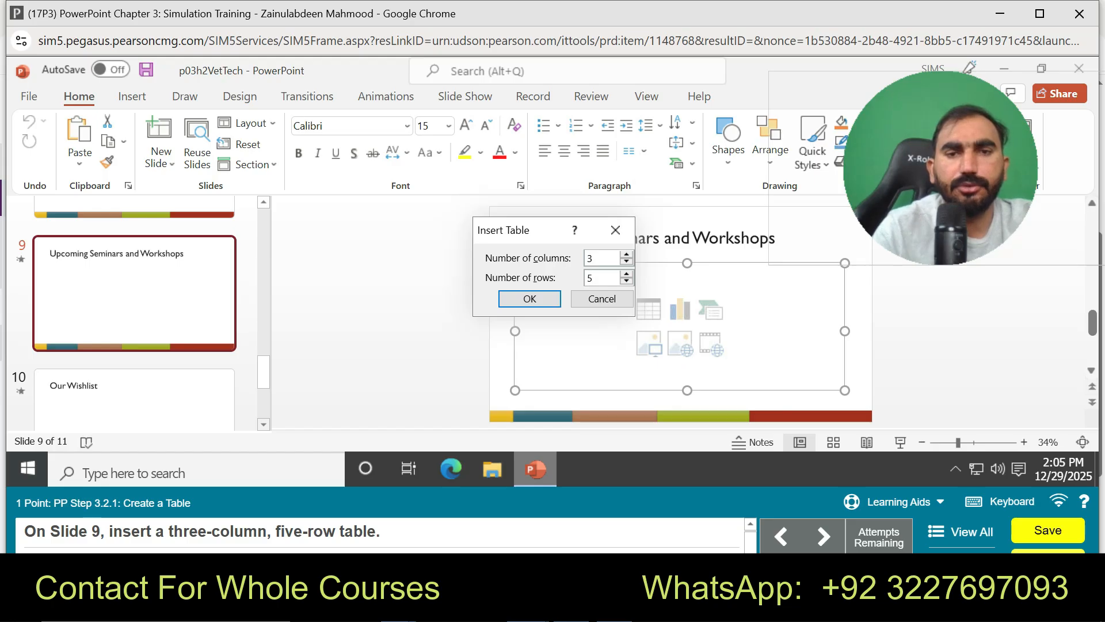
key("Return")
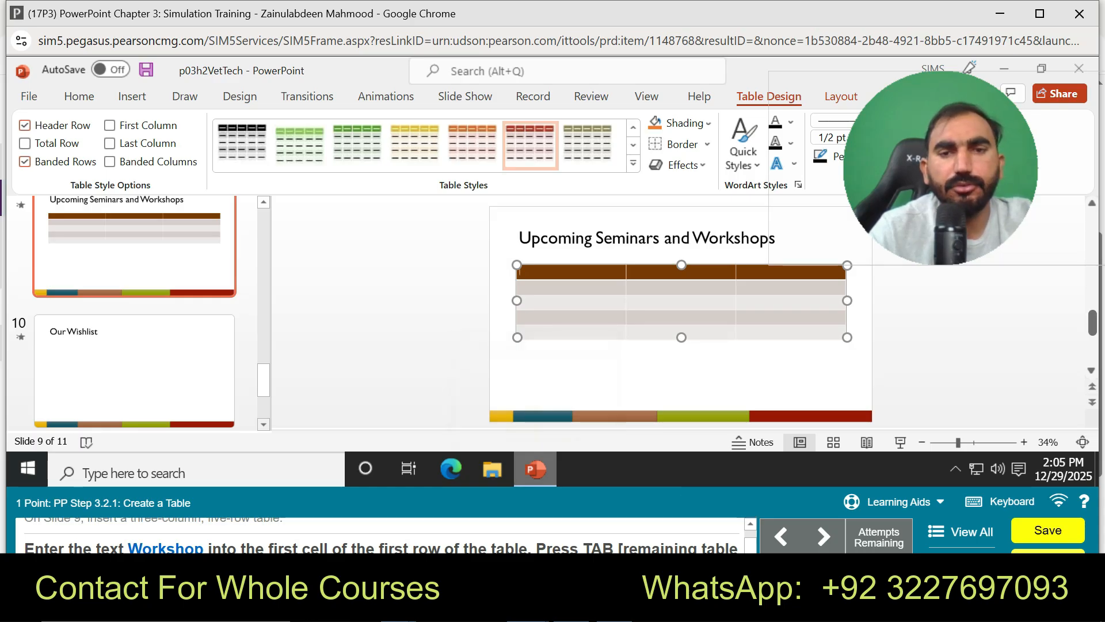
type("Workshop")
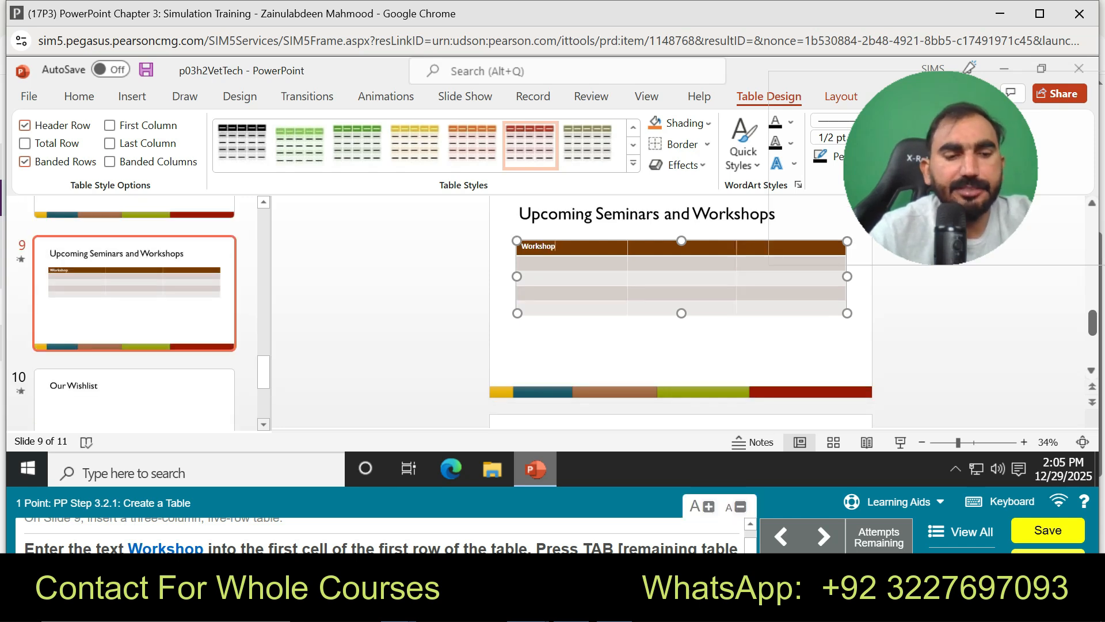
key("Tab")
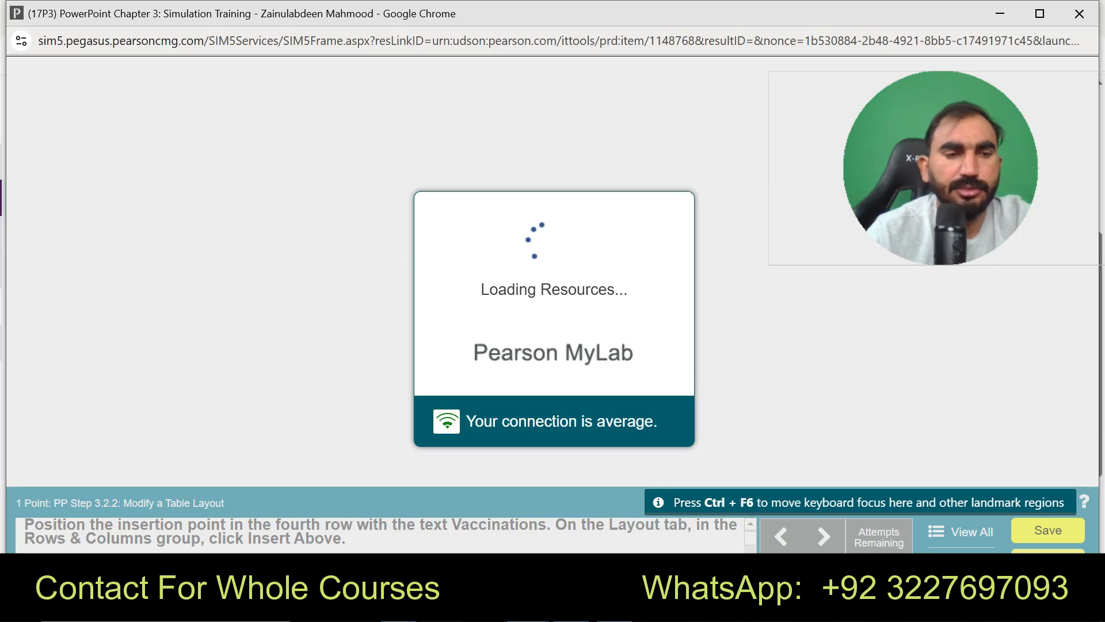
Step: Rehearse inserting a table row above the Vaccinations row with the Practice mode hints
mouse_move(398, 607)
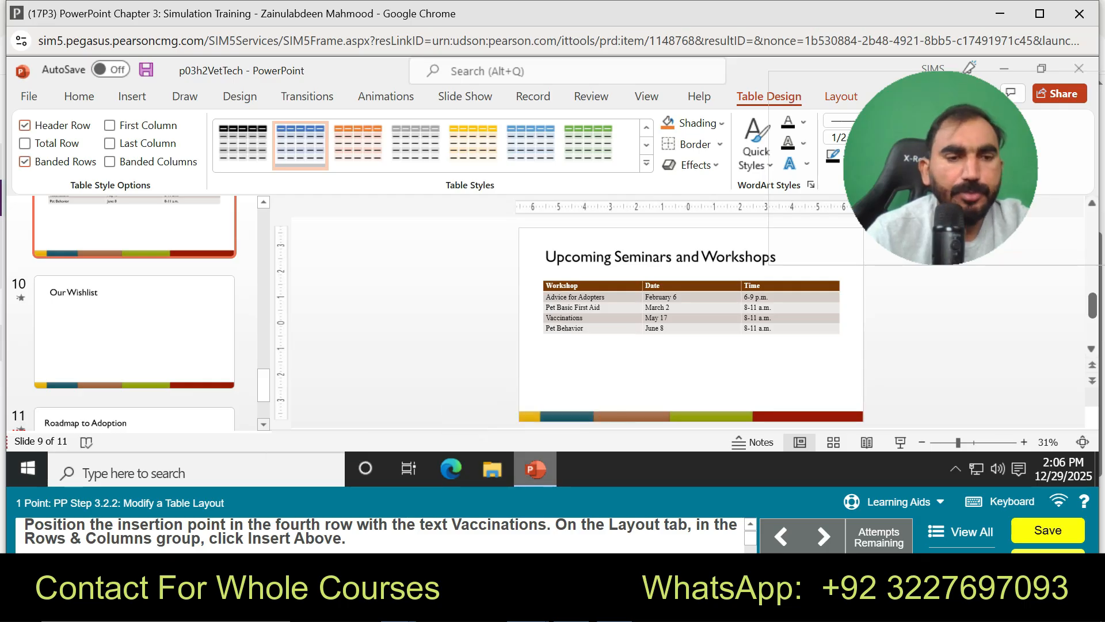
left_click(893, 502)
left_click(892, 469)
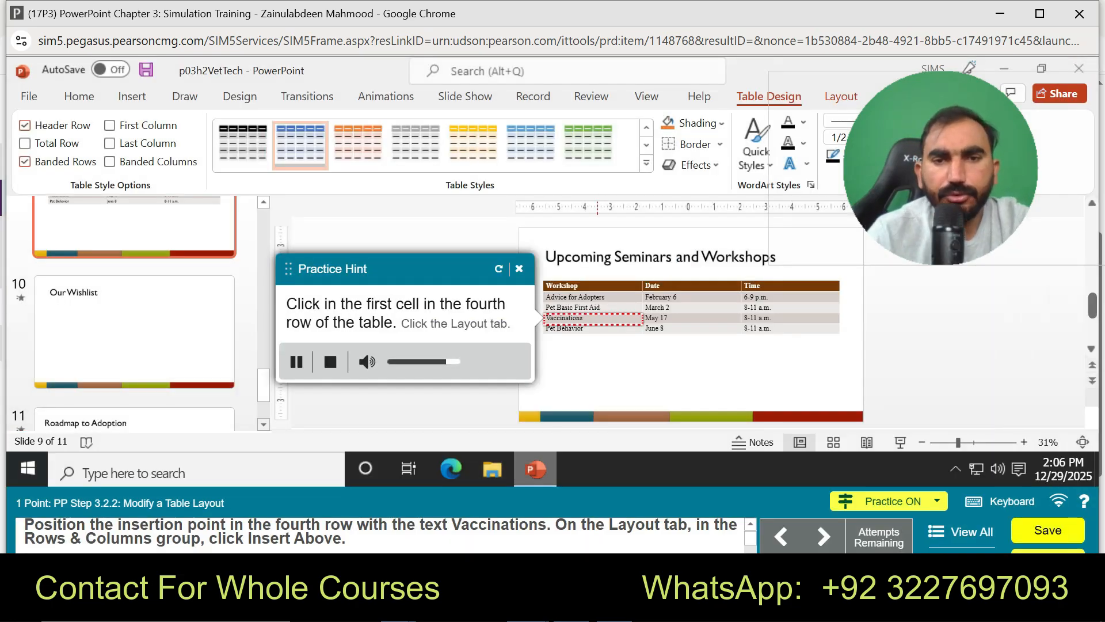
left_click(590, 318)
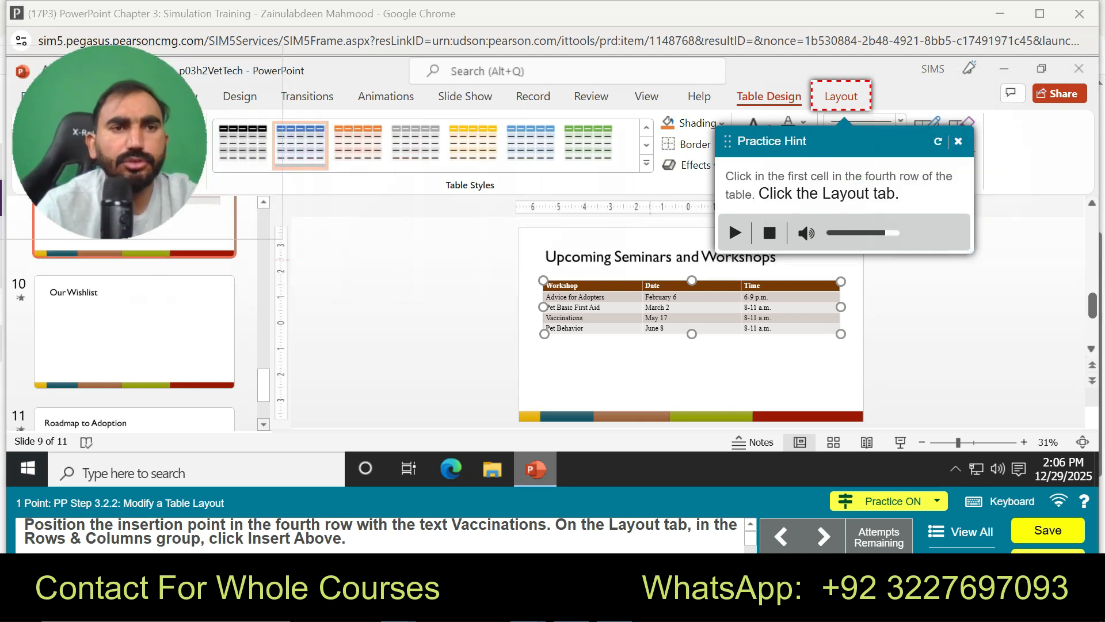
left_click(841, 96)
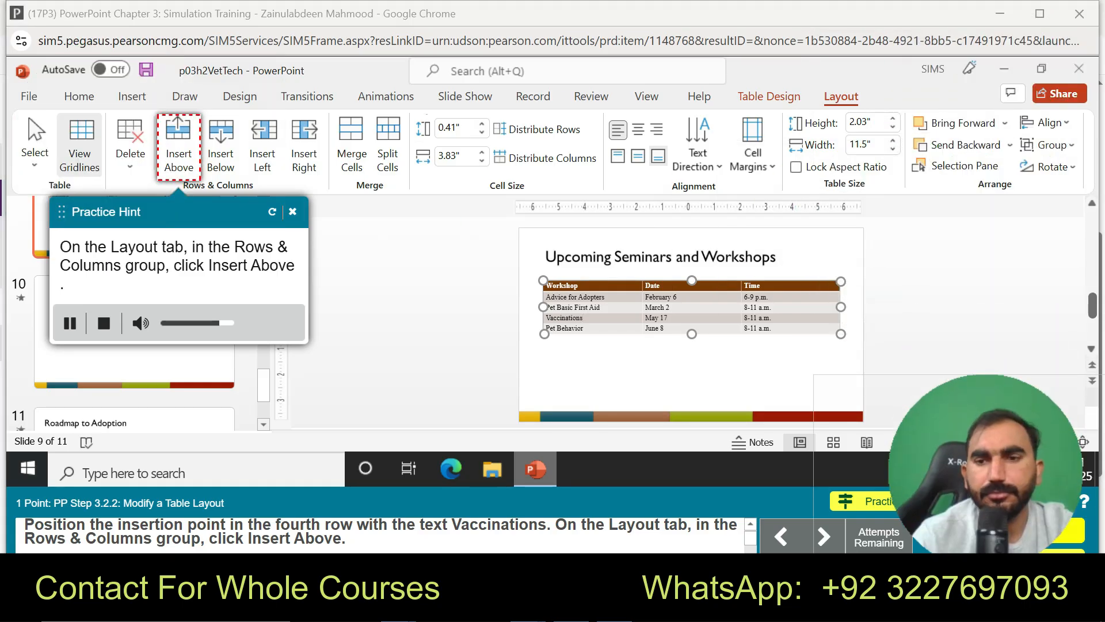
left_click(179, 144)
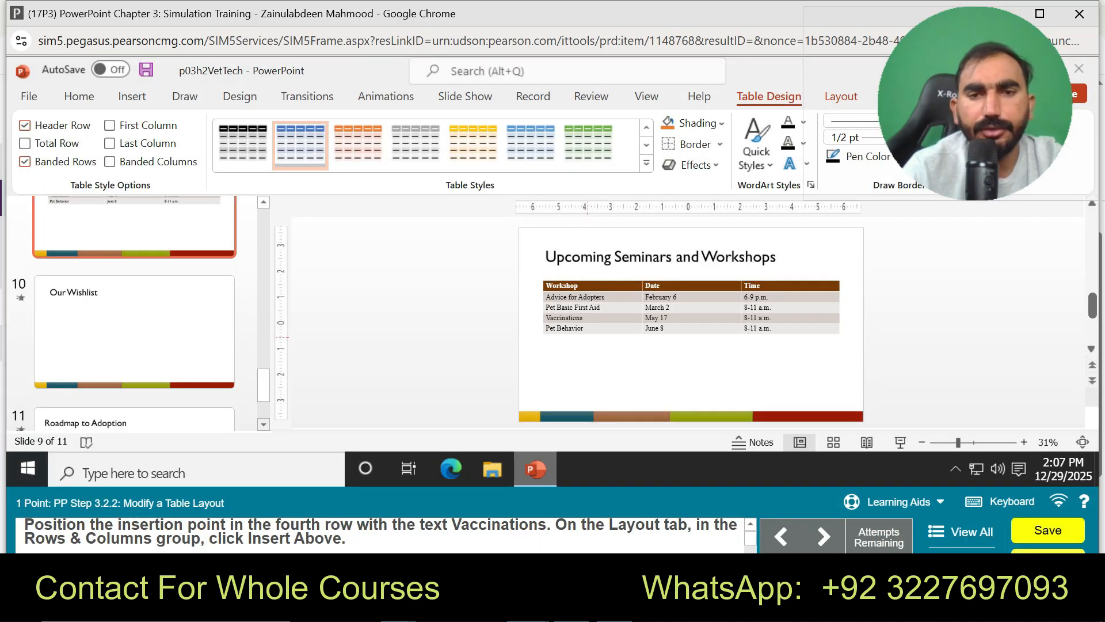
Step: Insert a new table row above the Vaccinations row
left_click(554, 318)
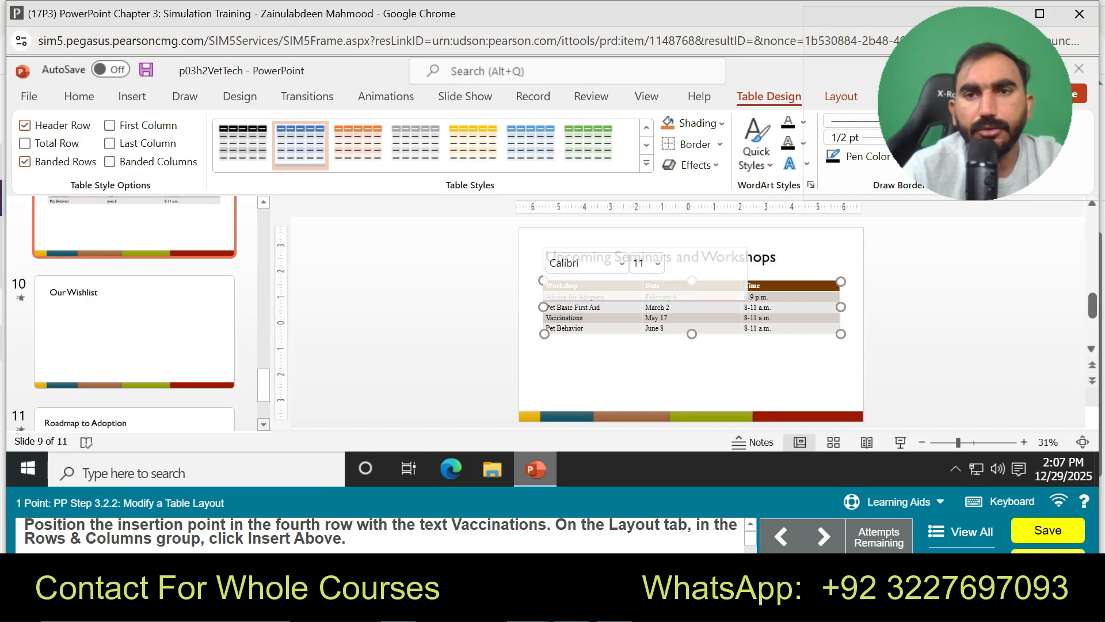
left_click_drag(961, 109, 994, 225)
left_click(841, 97)
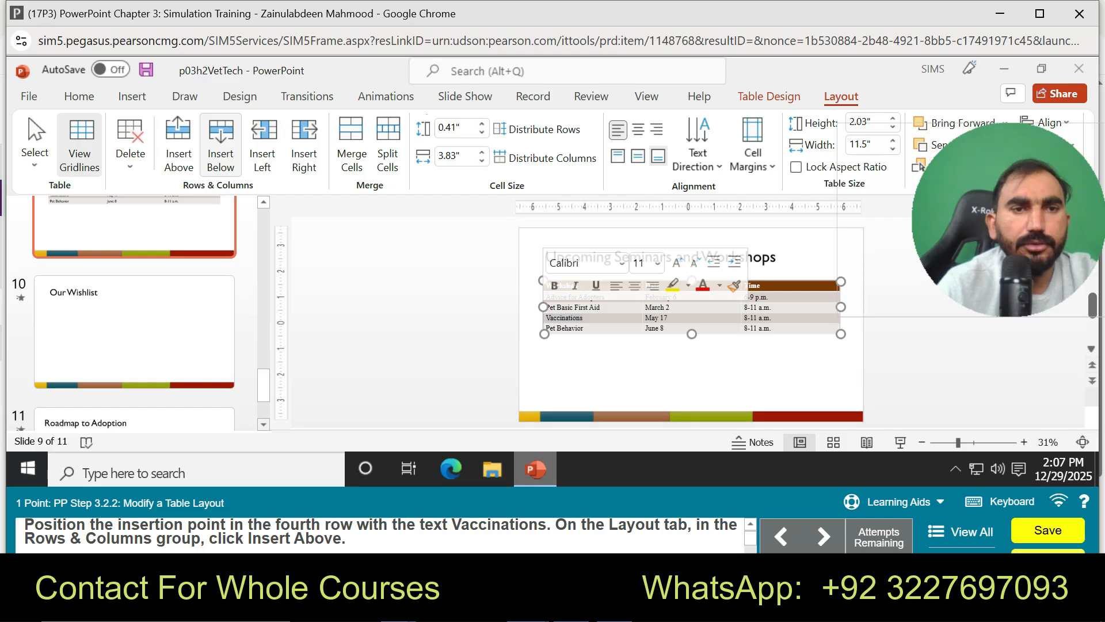
left_click(178, 144)
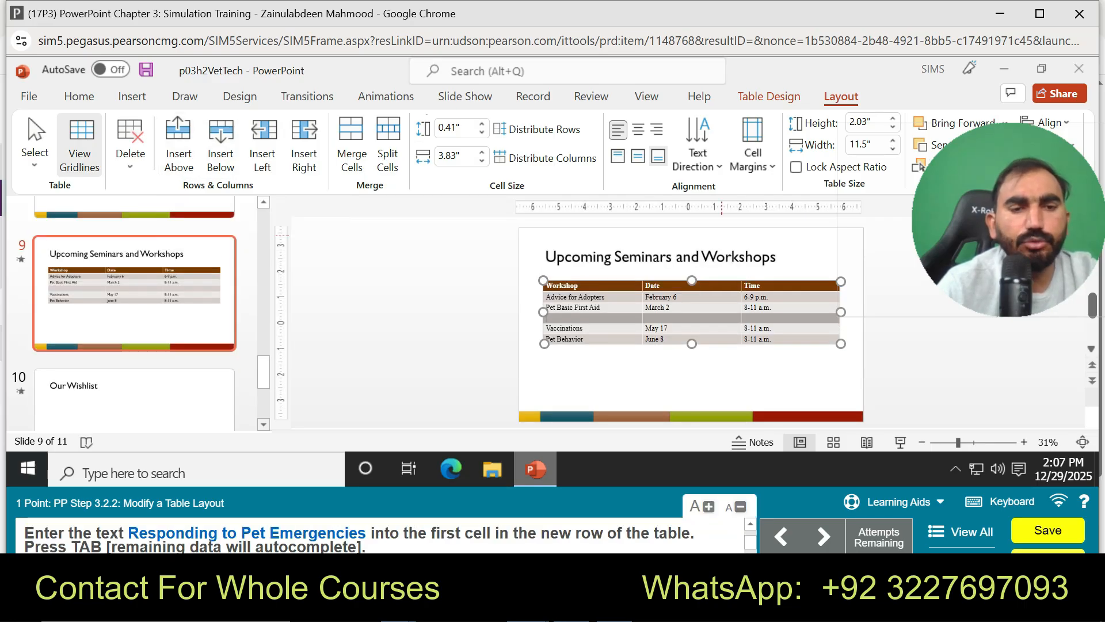
Step: Enter Responding to Pet Emergencies in the first cell of the new row and move on to its next cell
left_click_drag(550, 286, 557, 316)
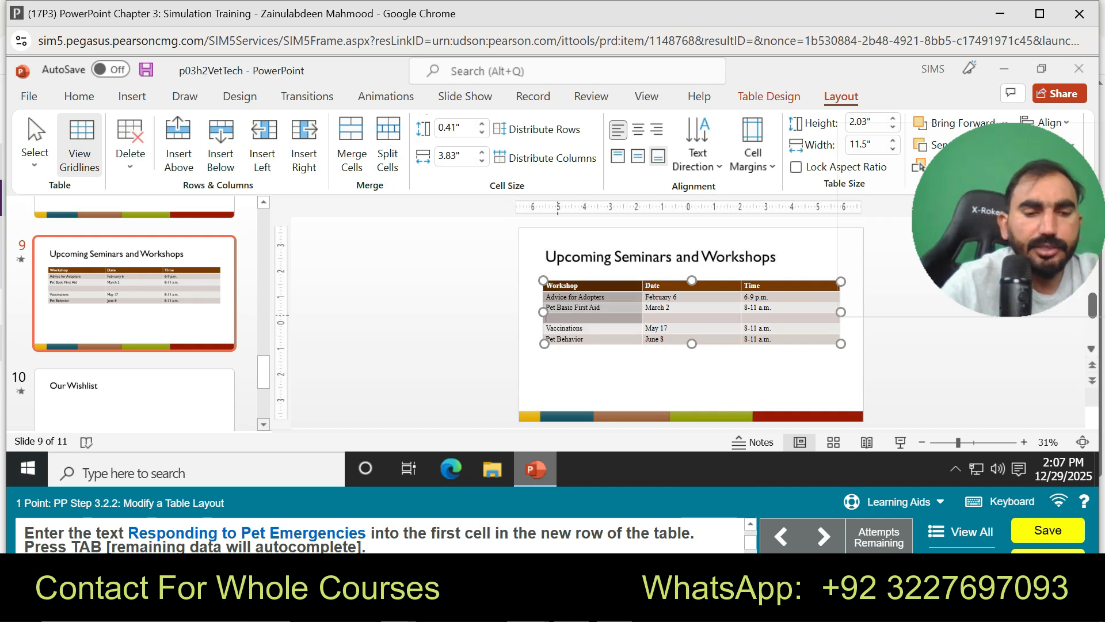
type("Res")
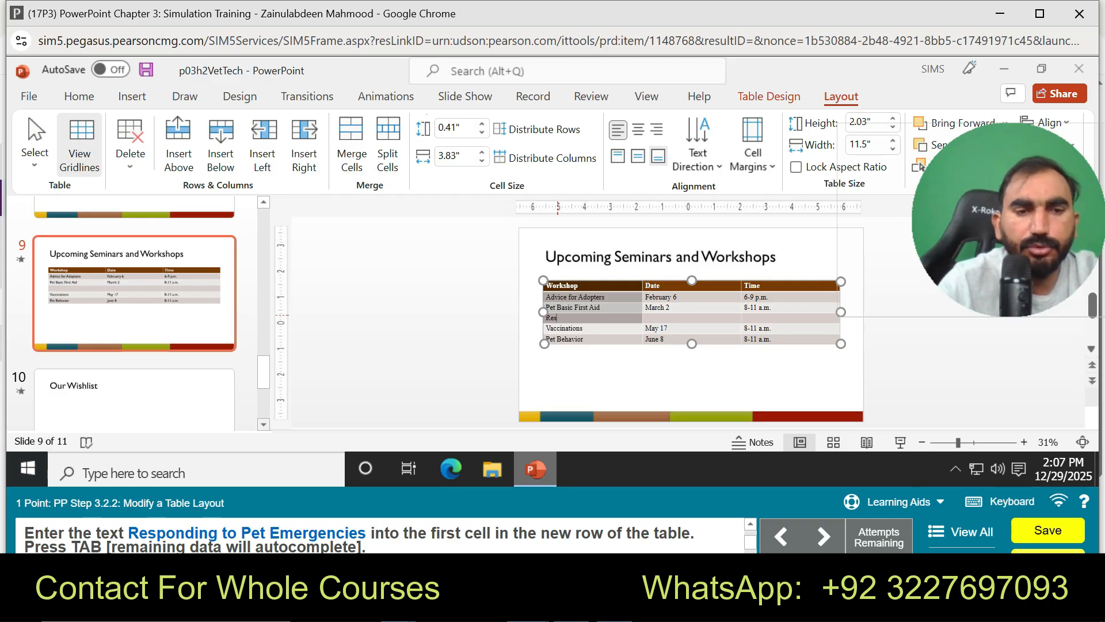
type("pondi")
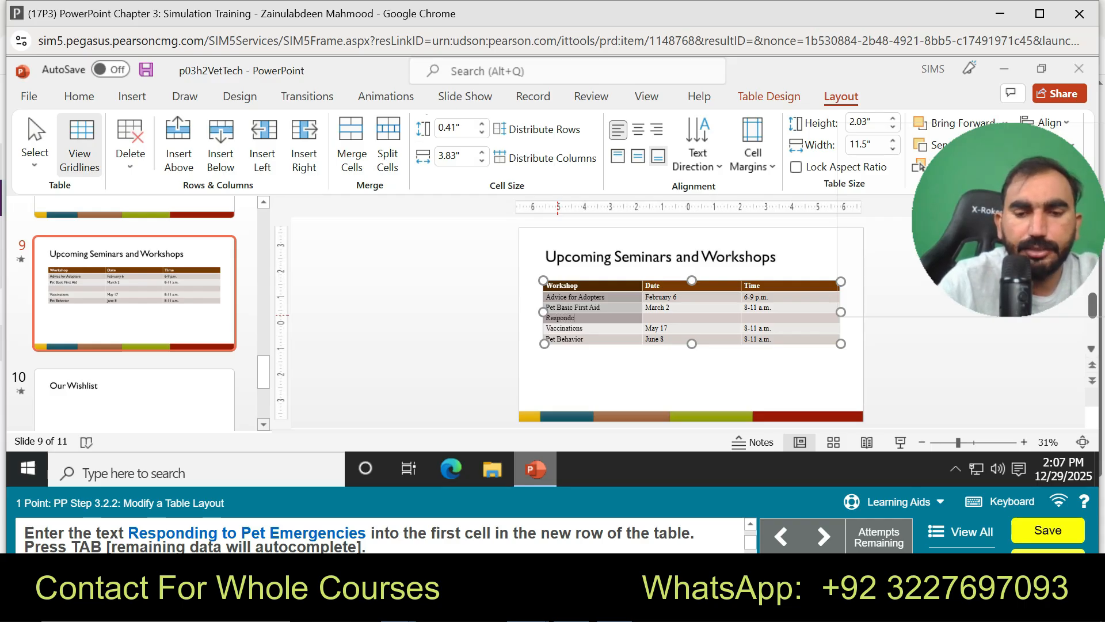
key("BackSpace")
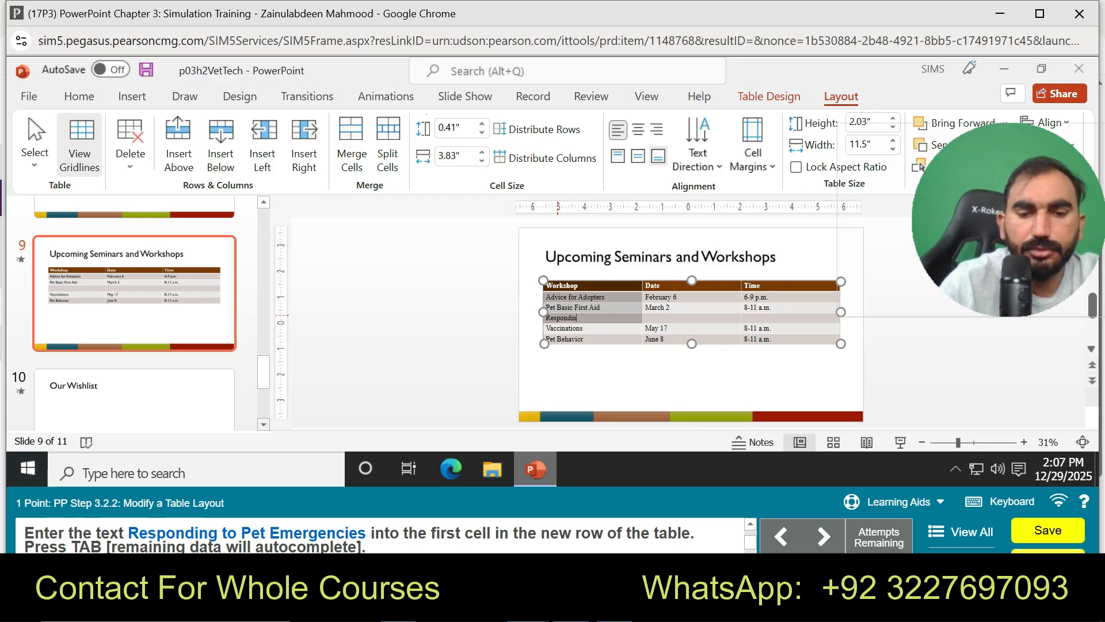
type("ing to")
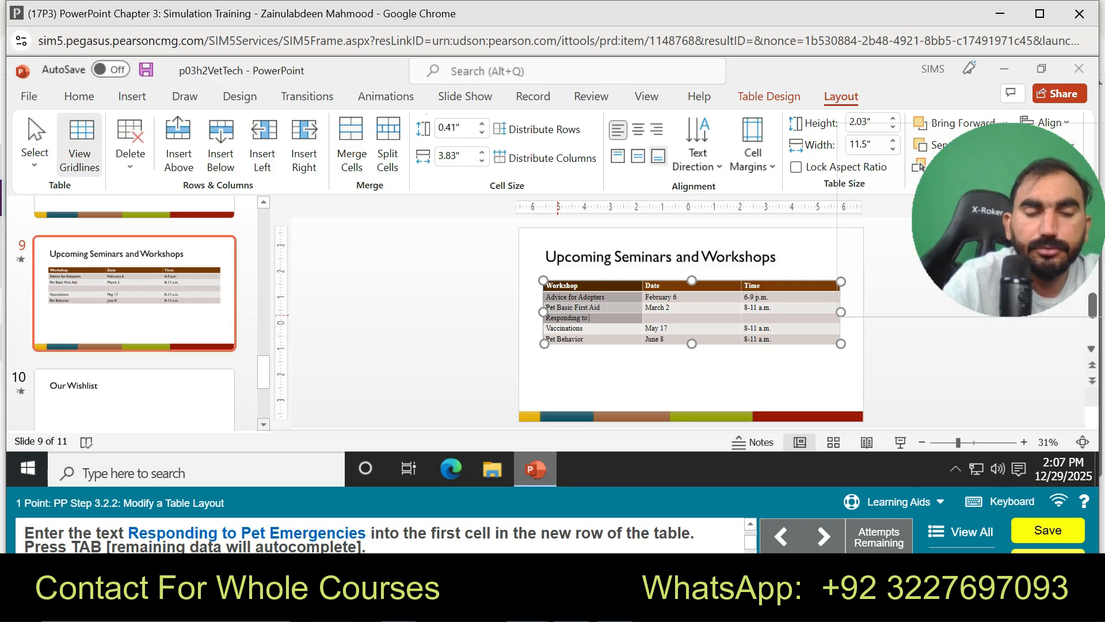
type(" Pet")
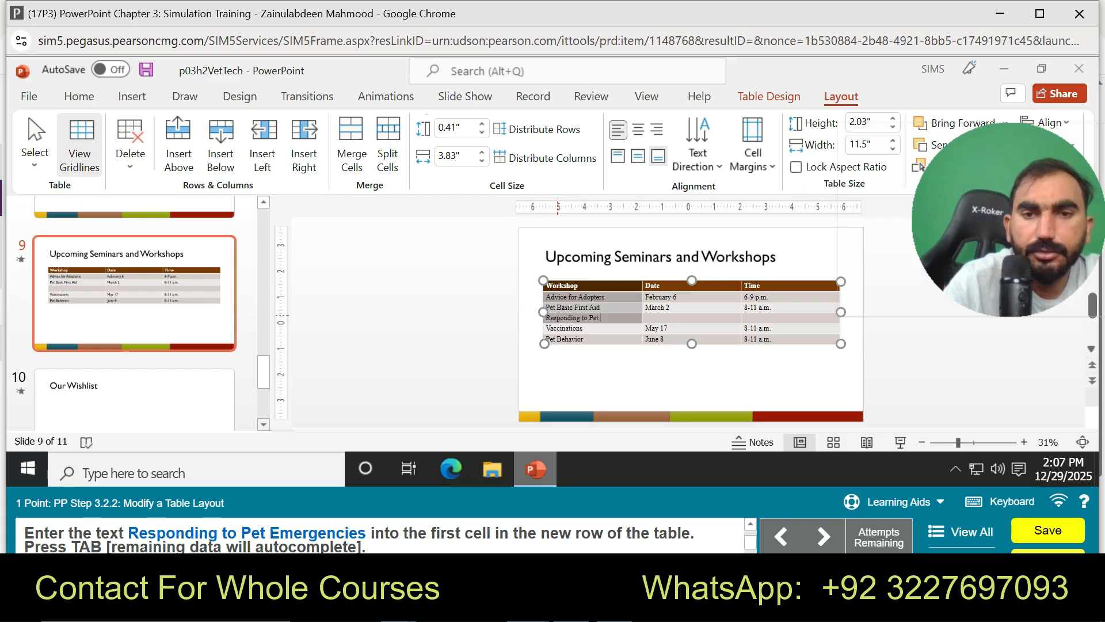
type("r Emerg")
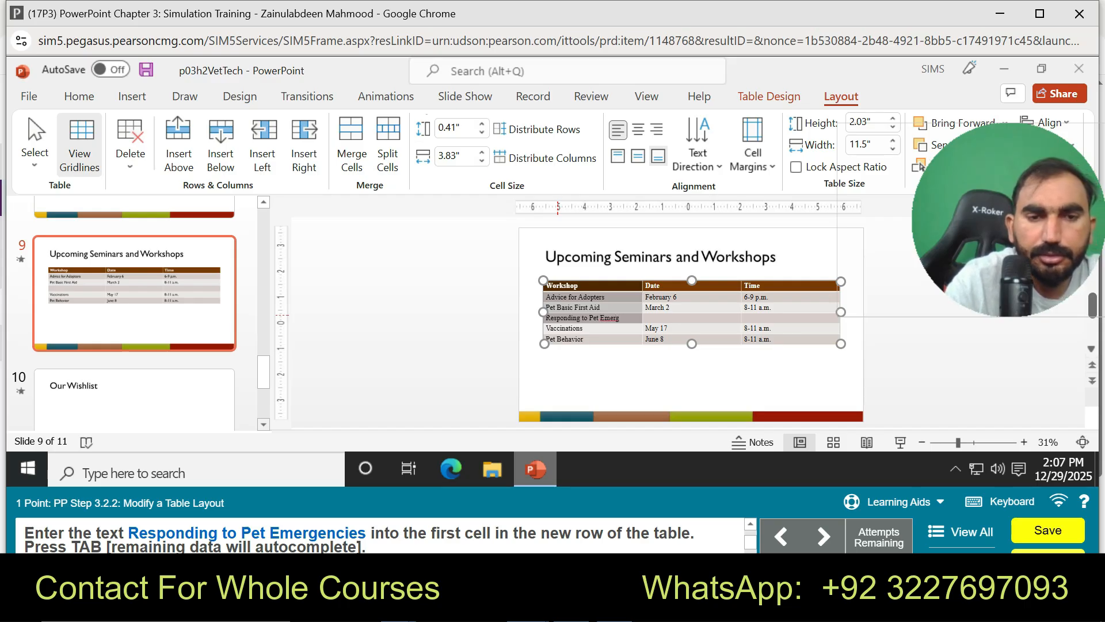
type("encies")
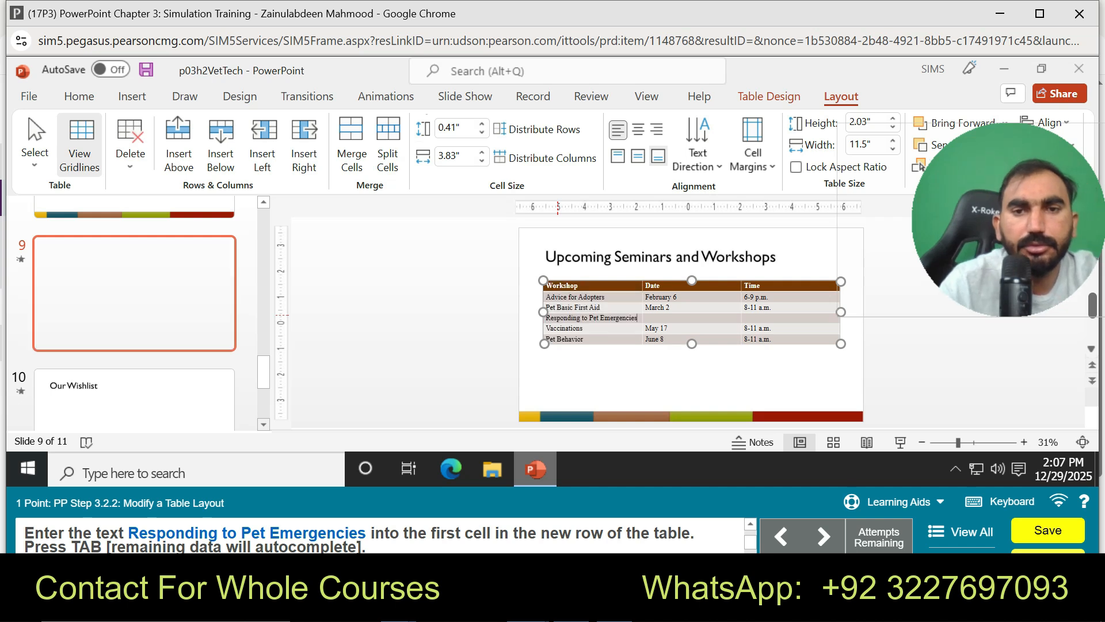
key("Tab")
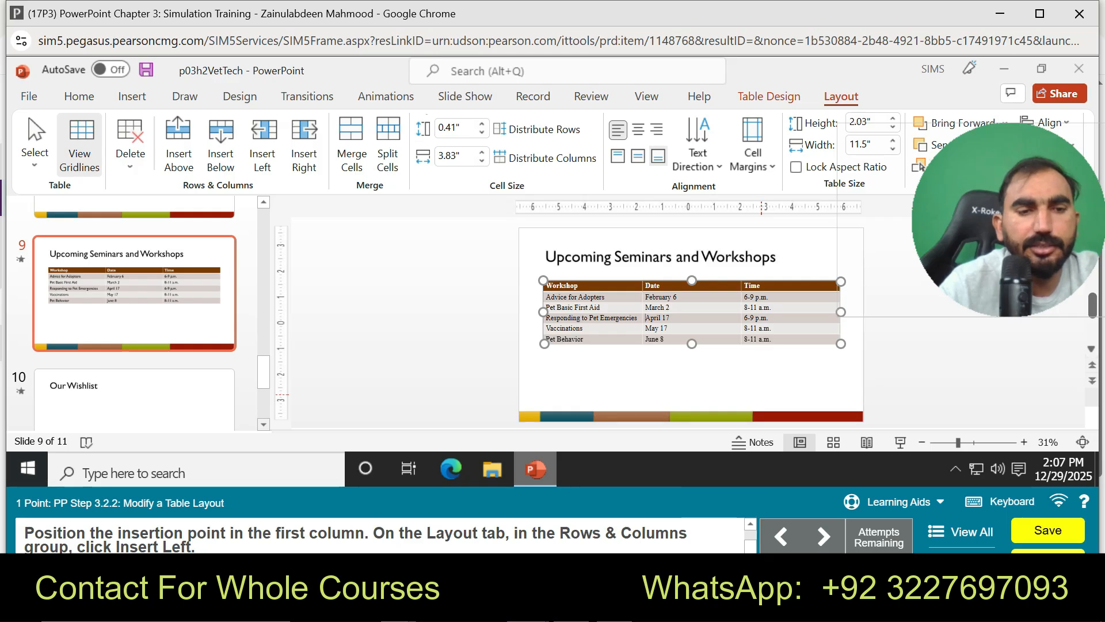
Step: Rehearse inserting a column to the left of the Workshop column with the Practice mode hints
left_click(898, 501)
left_click(889, 464)
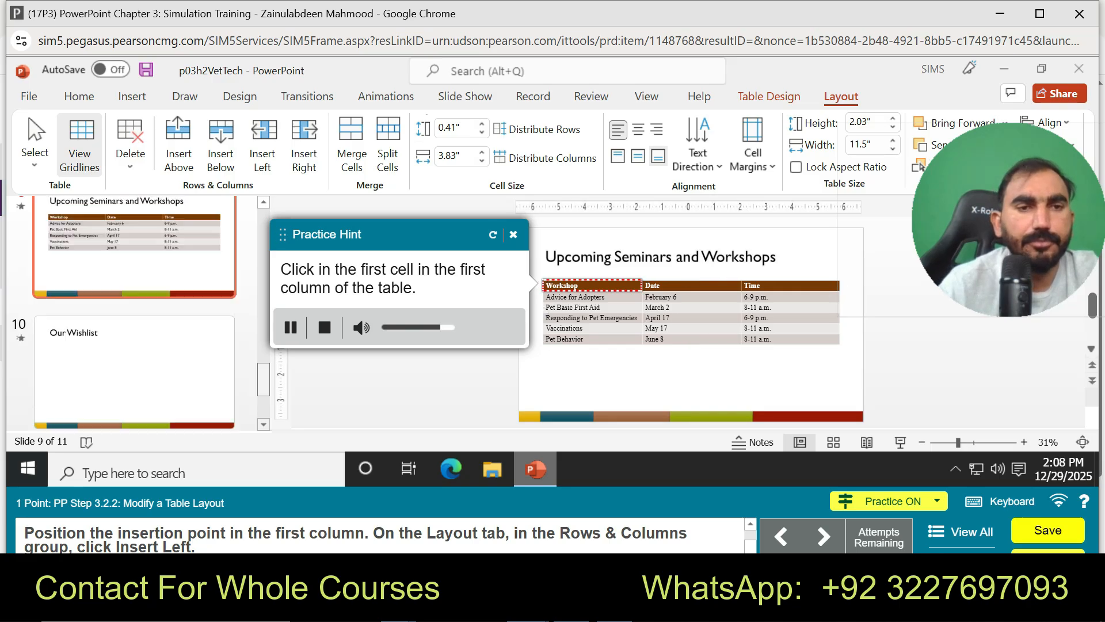
left_click(589, 286)
left_click(263, 145)
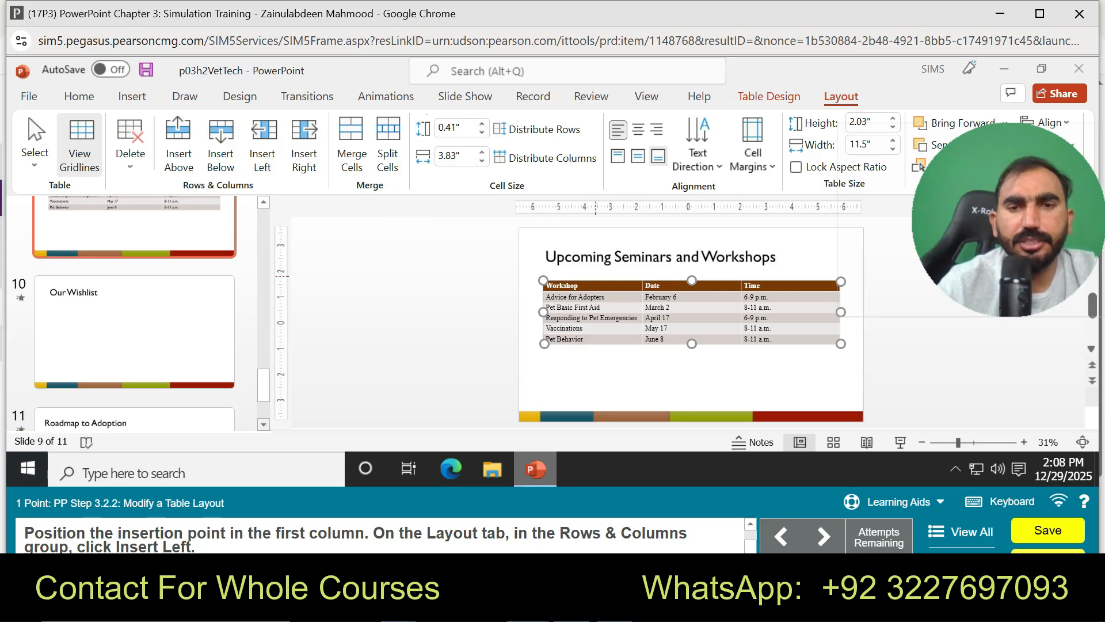
Step: Insert a new column to the left of the Workshop column in the table
left_click(589, 283)
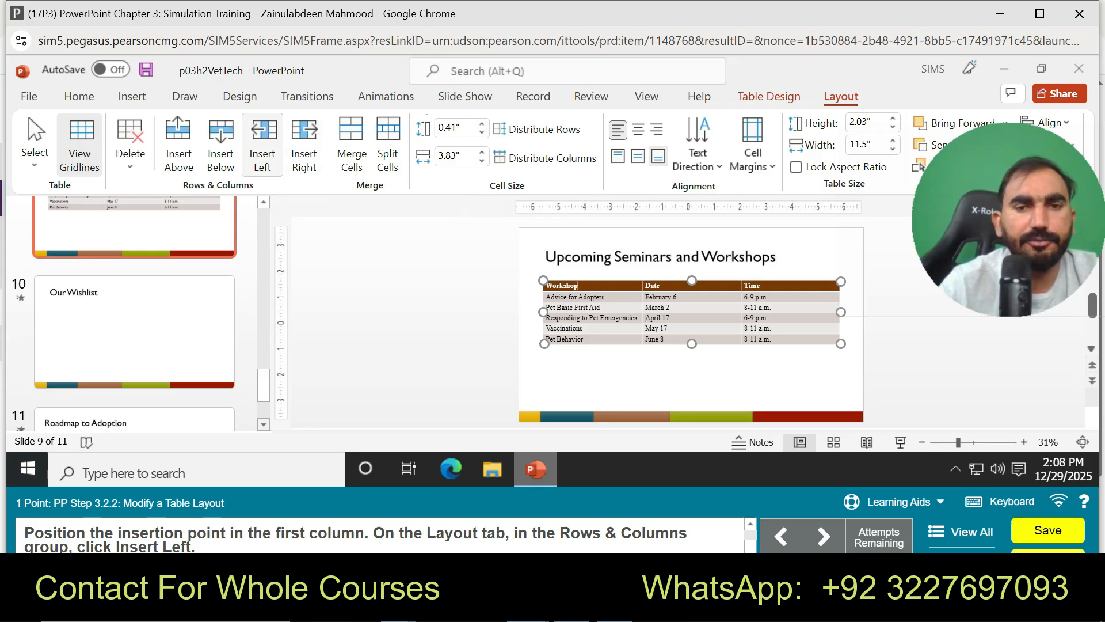
left_click(263, 142)
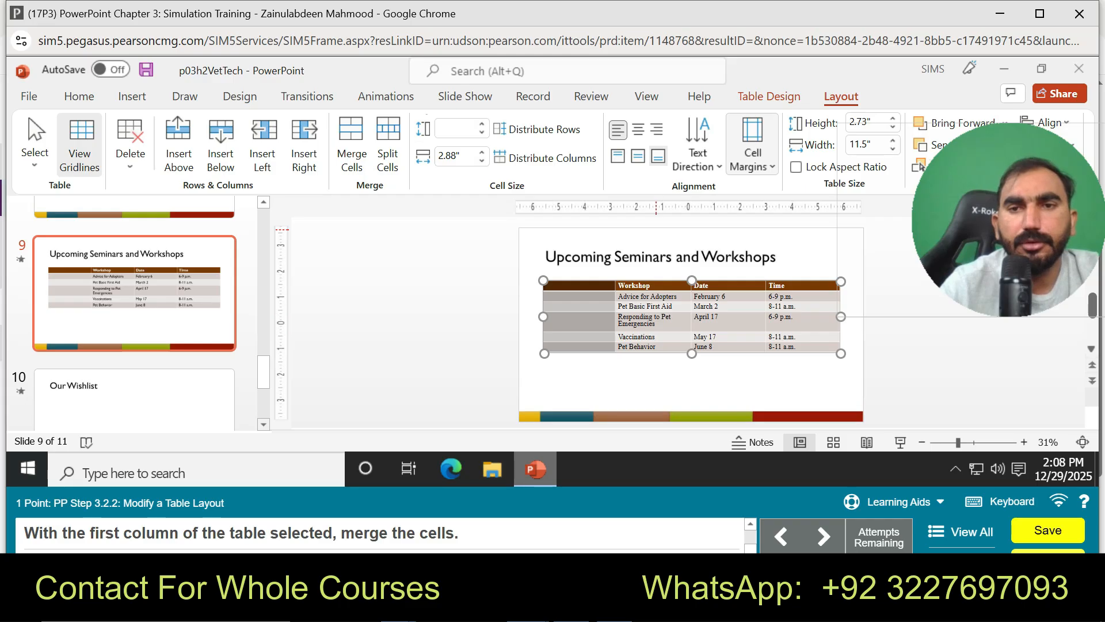
left_click(752, 152)
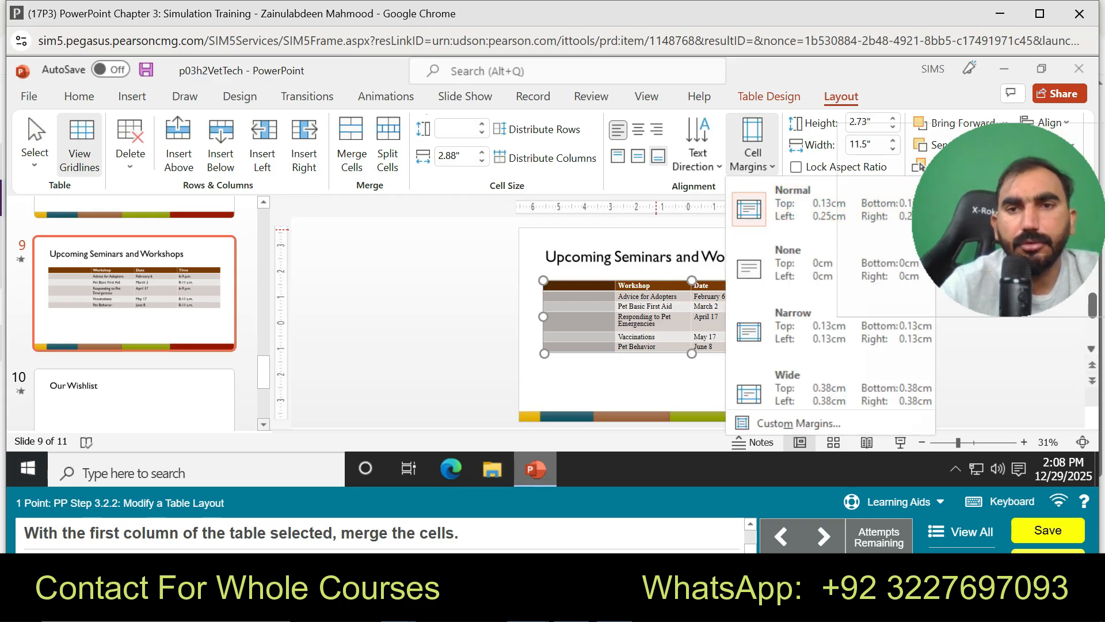
left_click(753, 152)
left_click(752, 152)
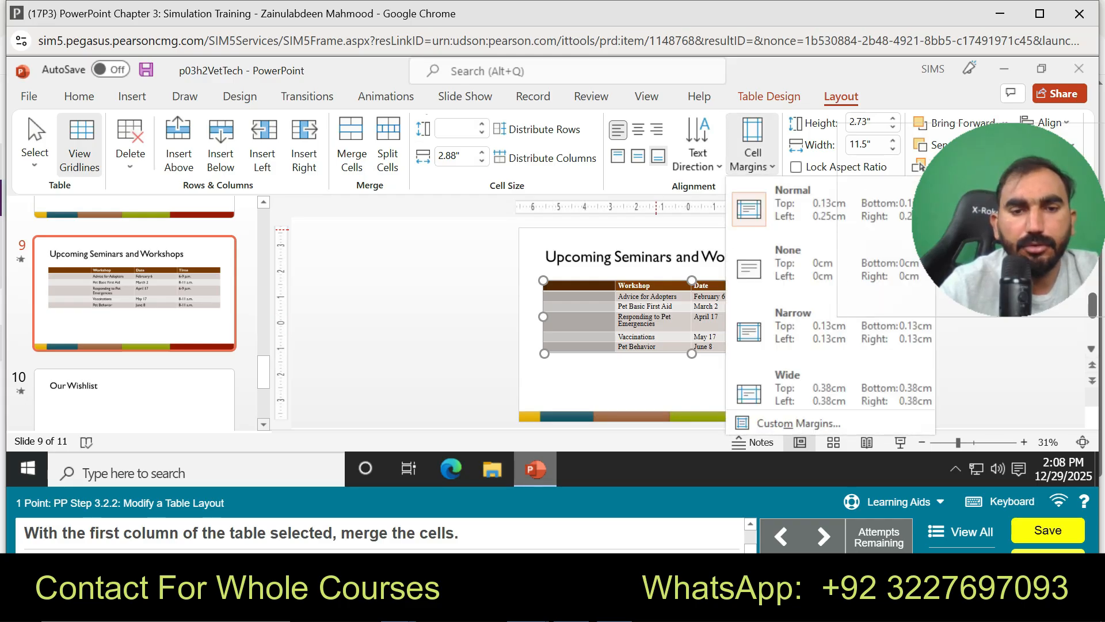
left_click(752, 152)
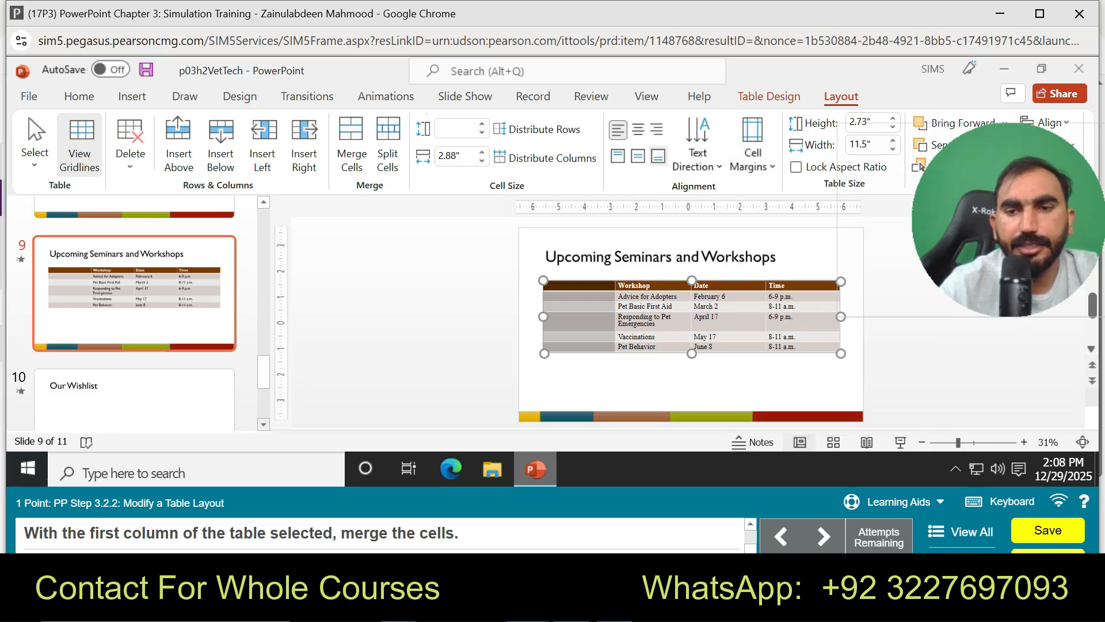
Step: Merge all cells of the selected empty first column after rehearsing the merge with the Practice mode hint
left_click(894, 502)
left_click(886, 469)
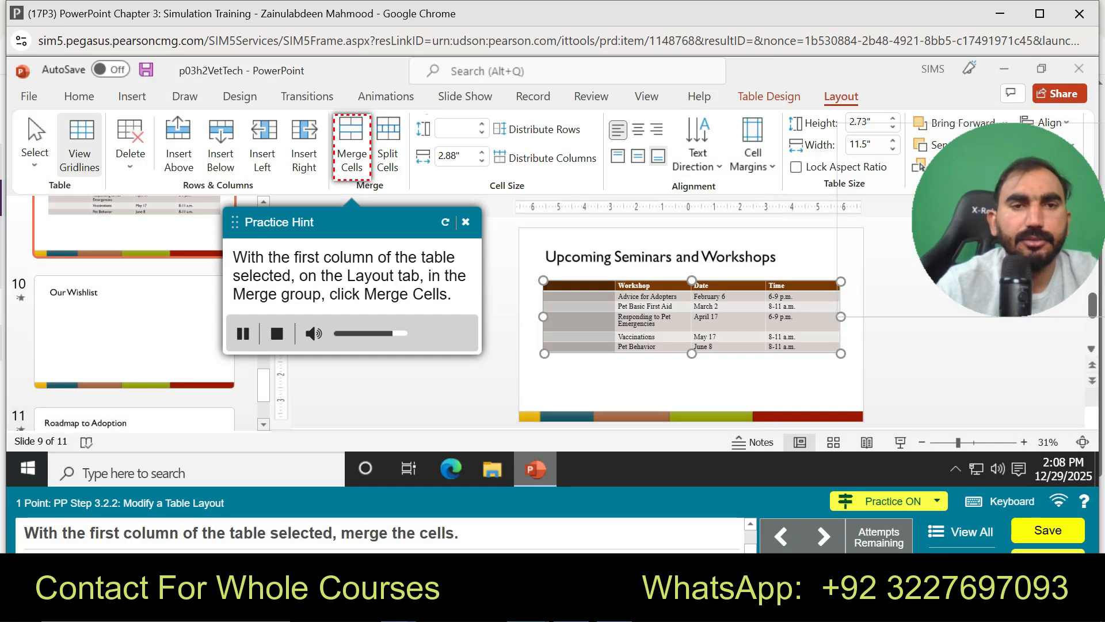
left_click(351, 144)
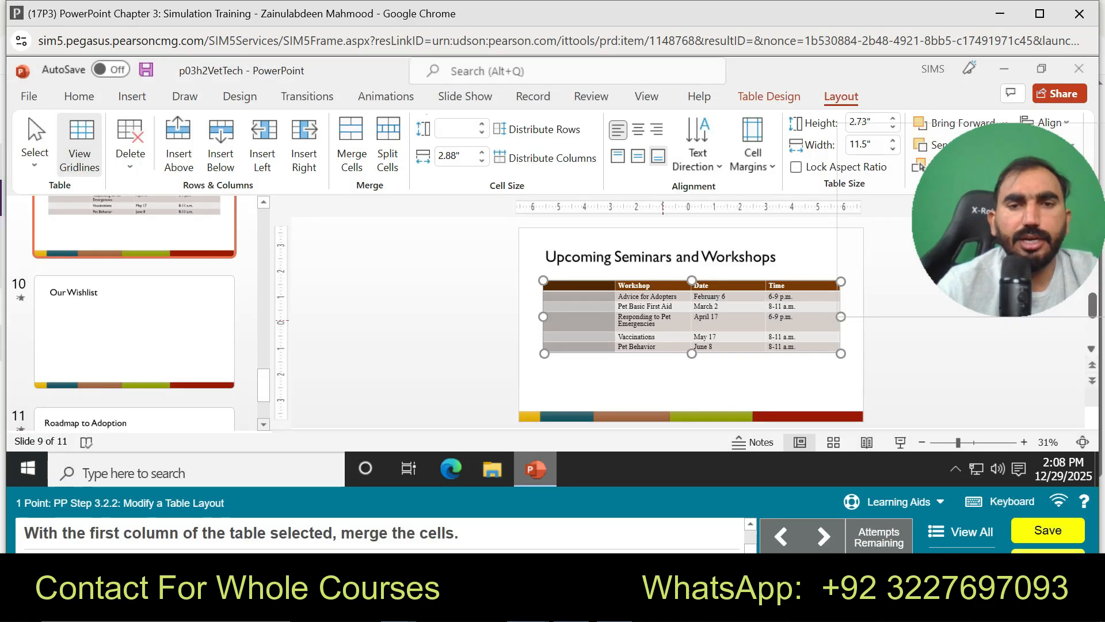
left_click(352, 145)
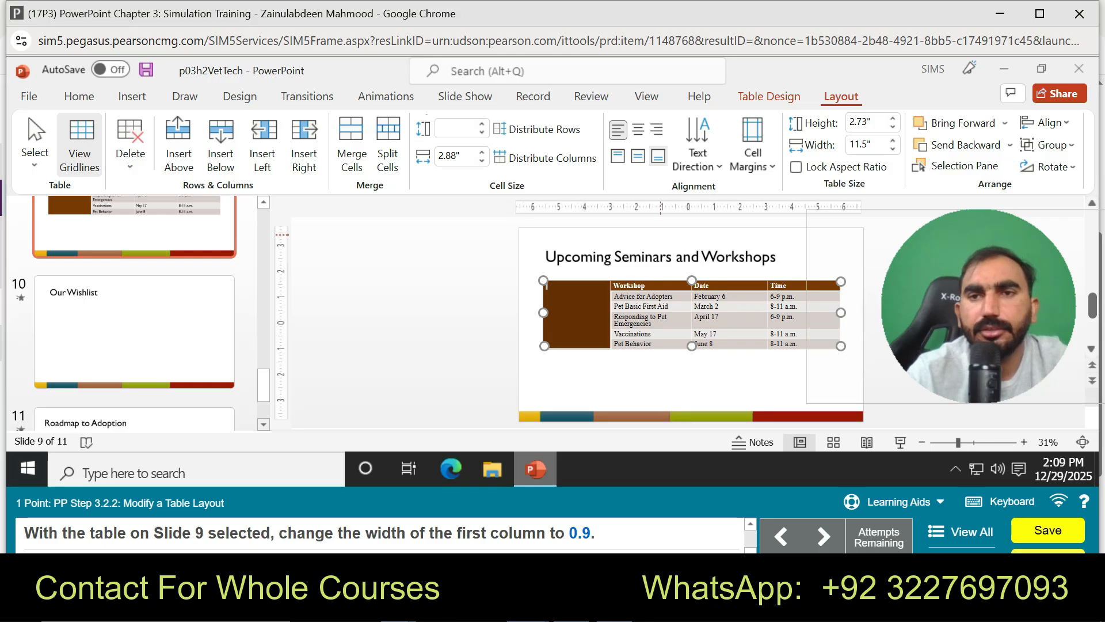
Step: Try to set the first column's width to 0.9 through the table's overall width setting
left_click(862, 146)
key("BackSpace")
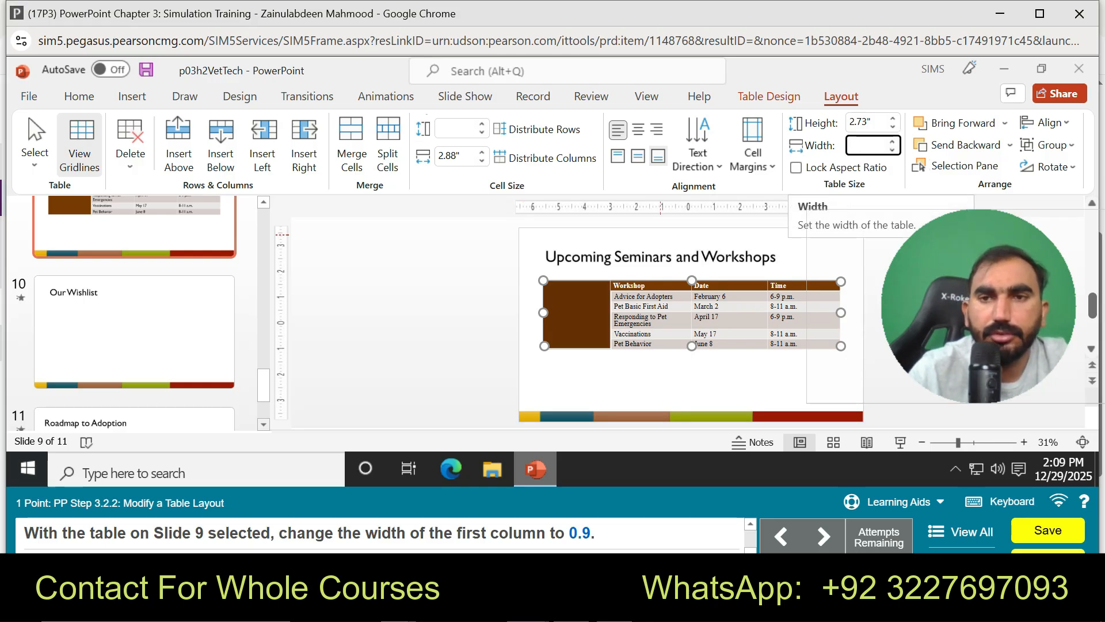
type("0")
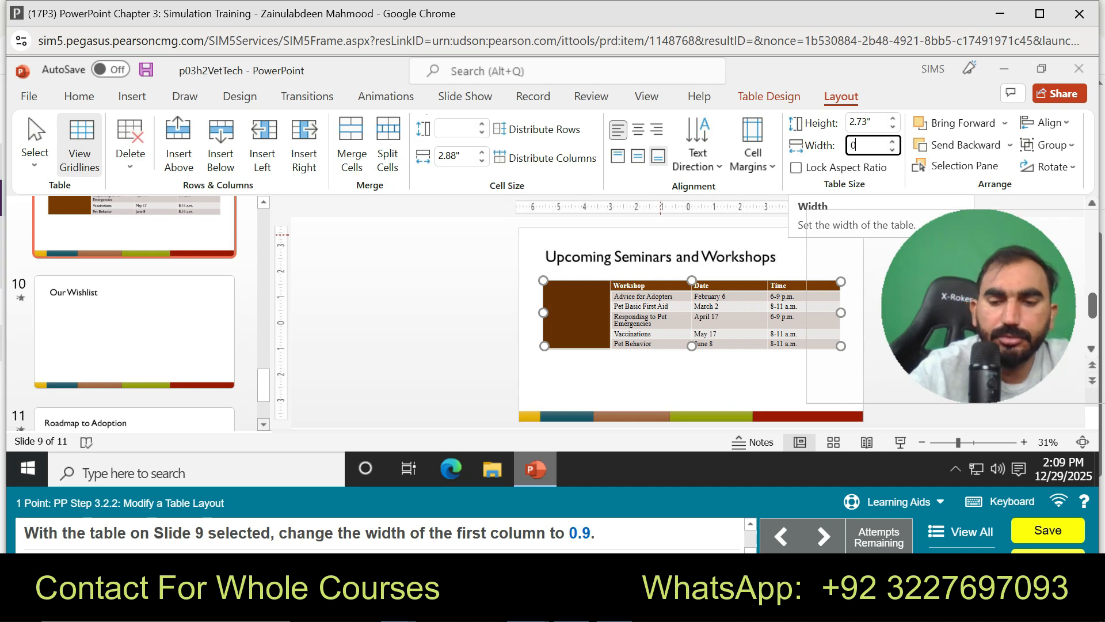
type(".9")
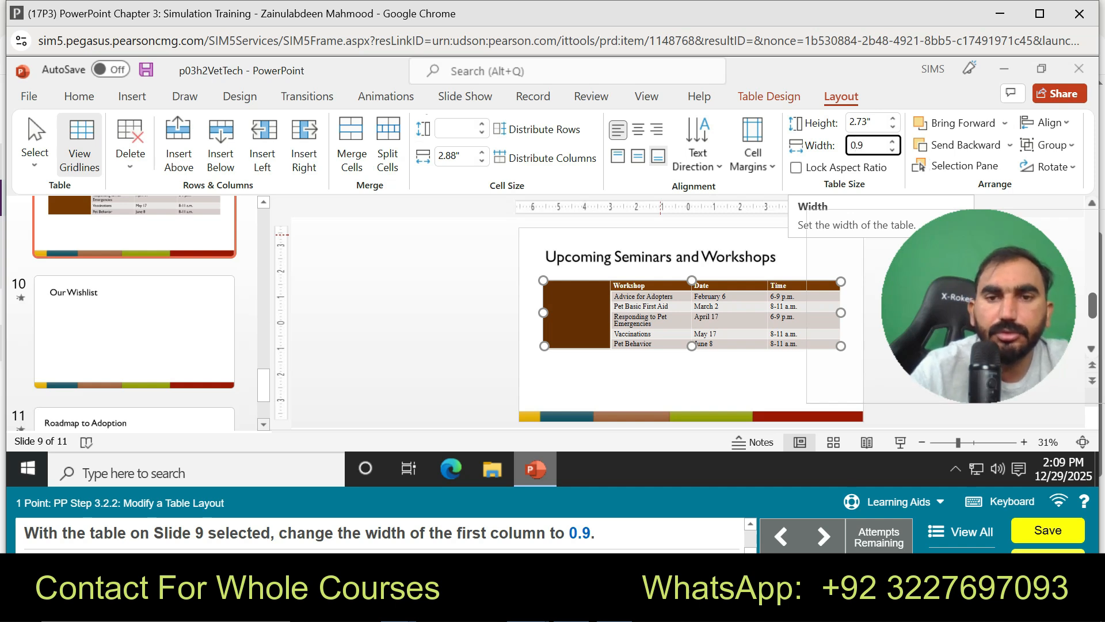
key("Return")
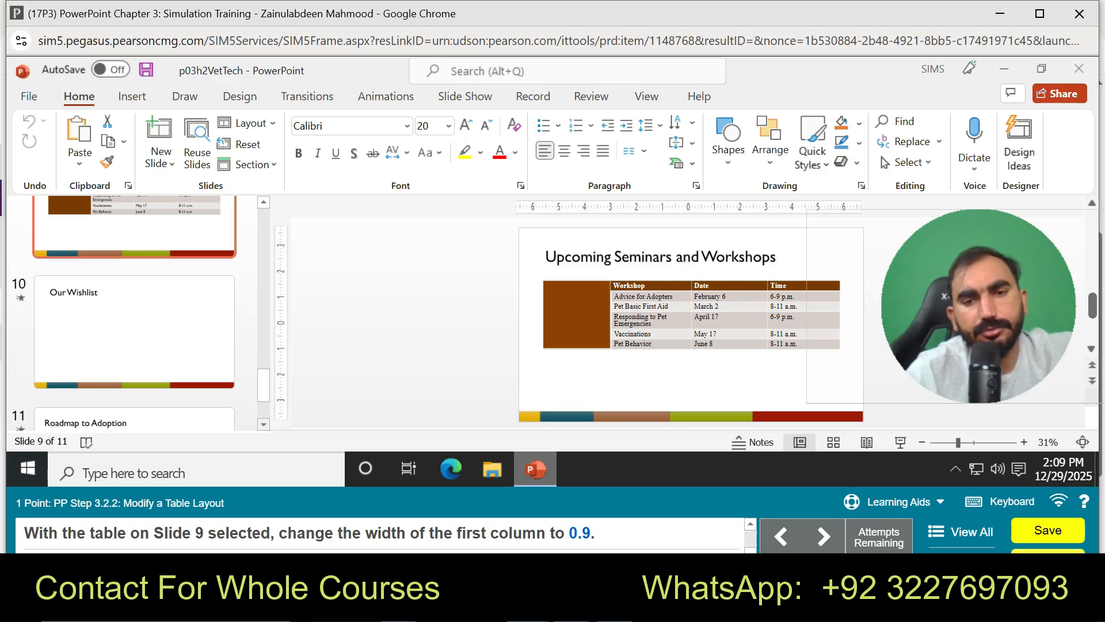
Step: Move on to the table formatting task and apply Light Style 2 - Accent 4 from the Light group to the Slide 9 table
left_click(824, 536)
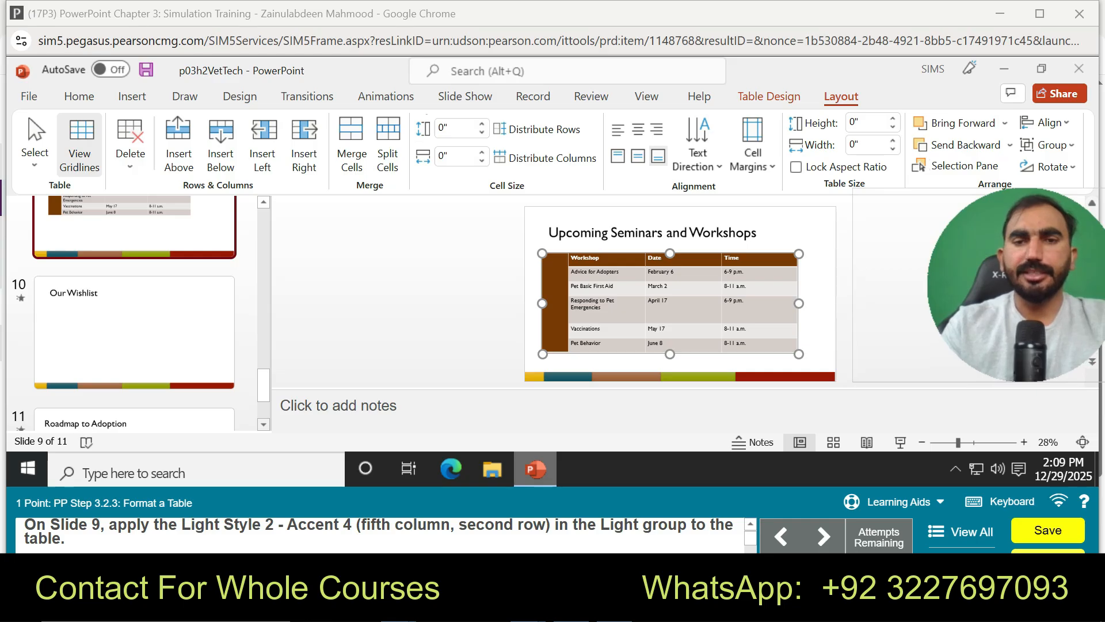
left_click(769, 96)
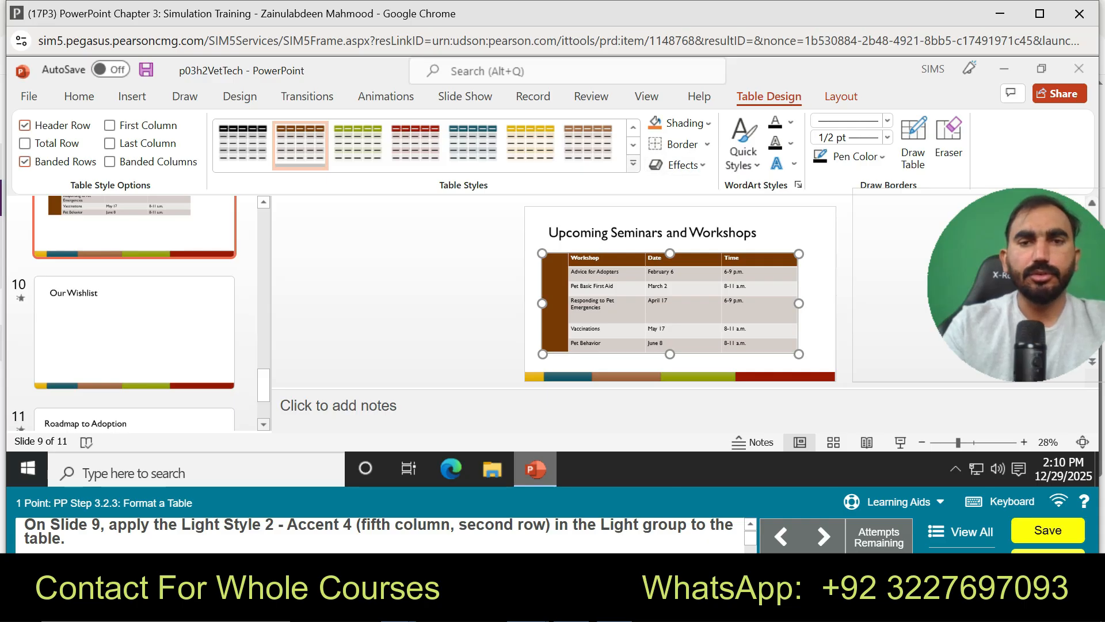
left_click(633, 164)
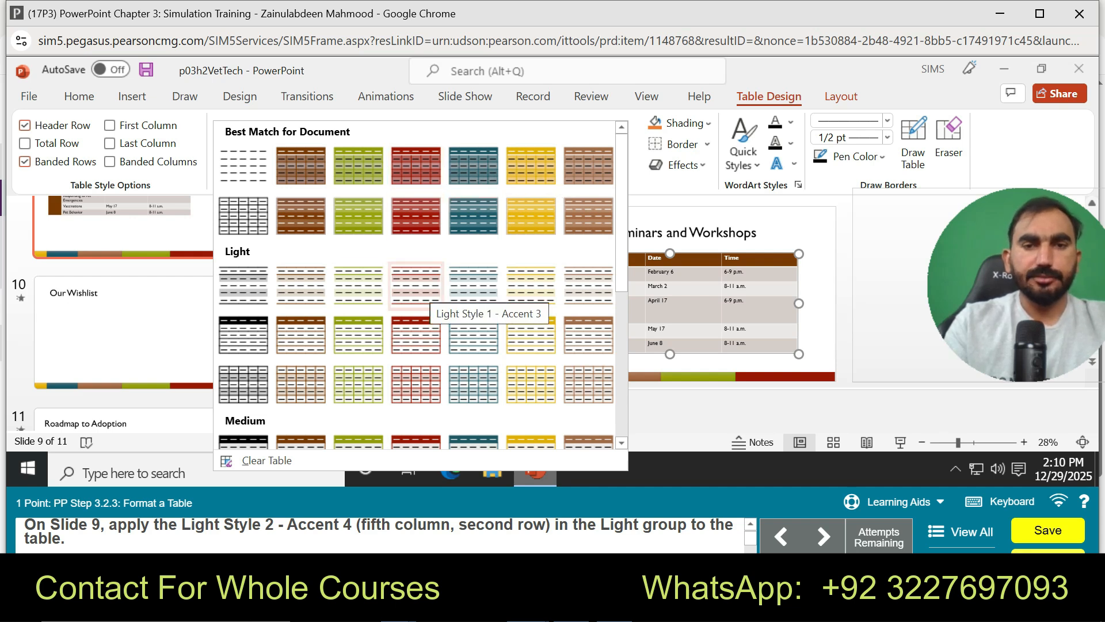
left_click(481, 285)
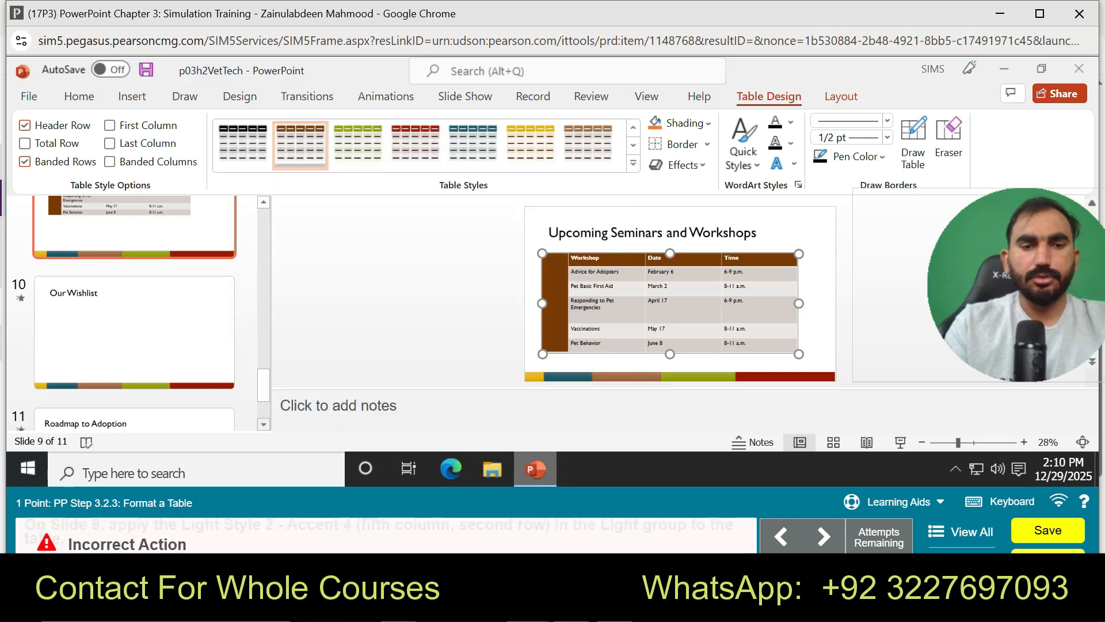
left_click(633, 163)
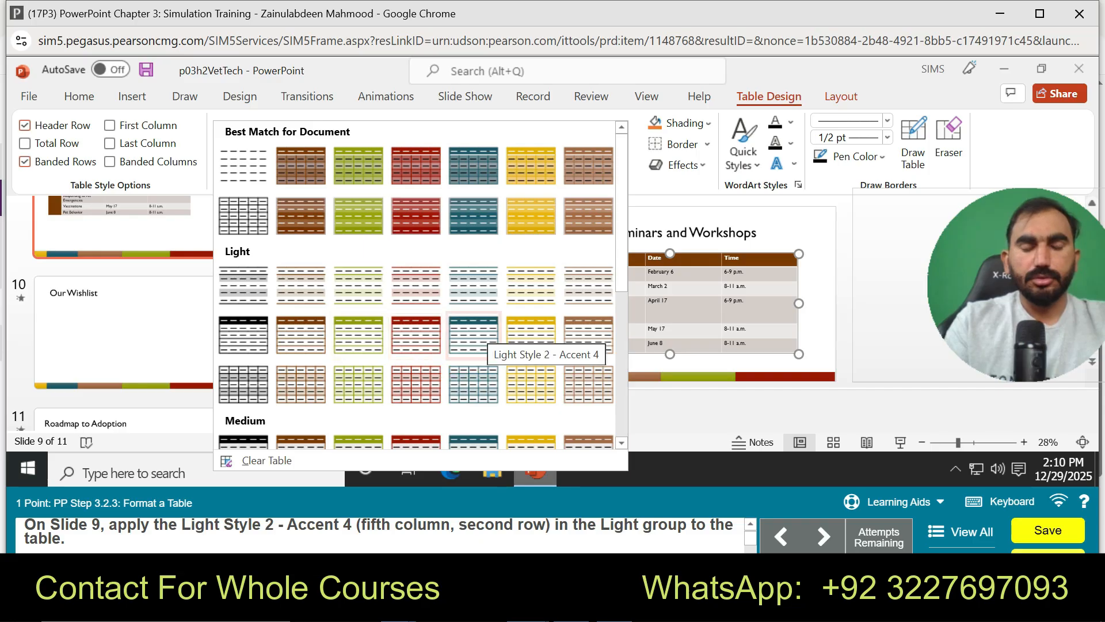
left_click(476, 336)
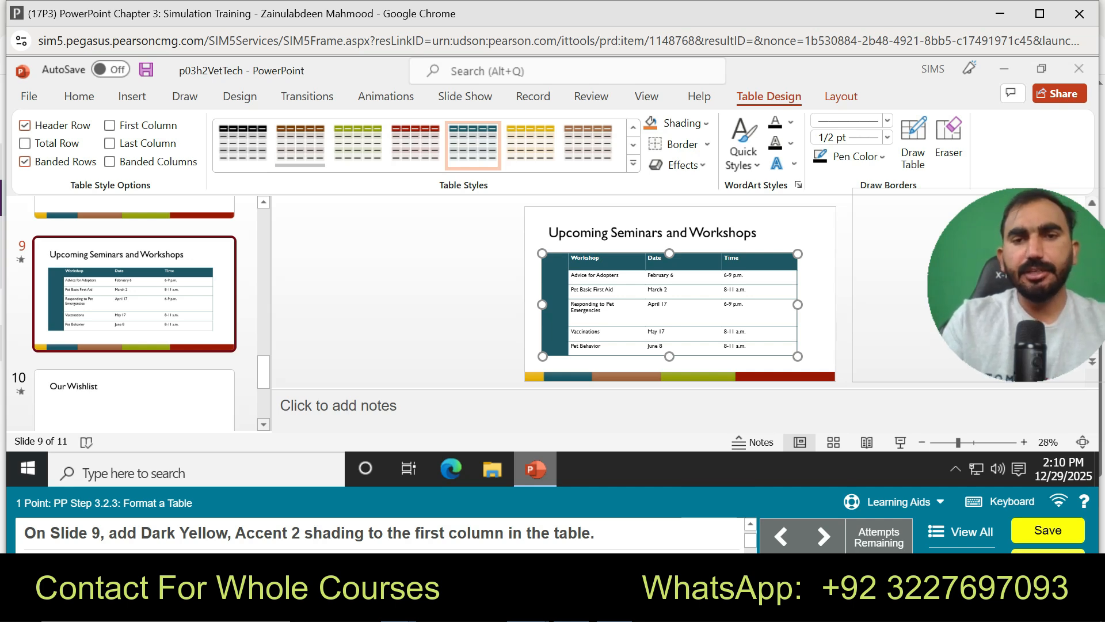
Step: Shade the table's first column with Dark Yellow, Accent 2 after rehearsing the change with the Practice mode hints
left_click(892, 501)
left_click(893, 464)
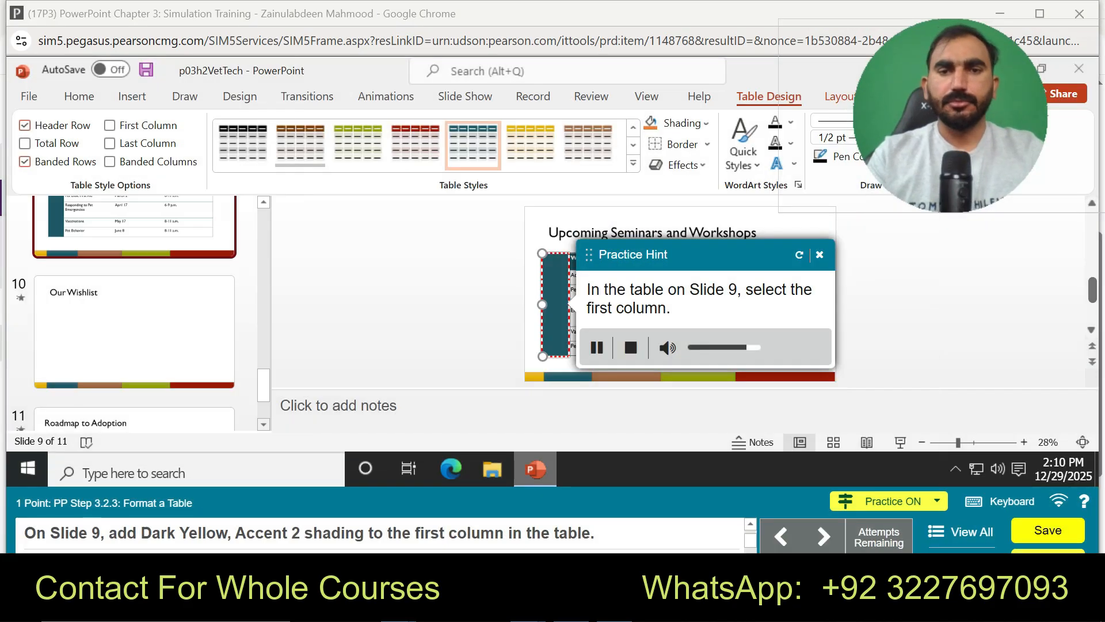
left_click(556, 305)
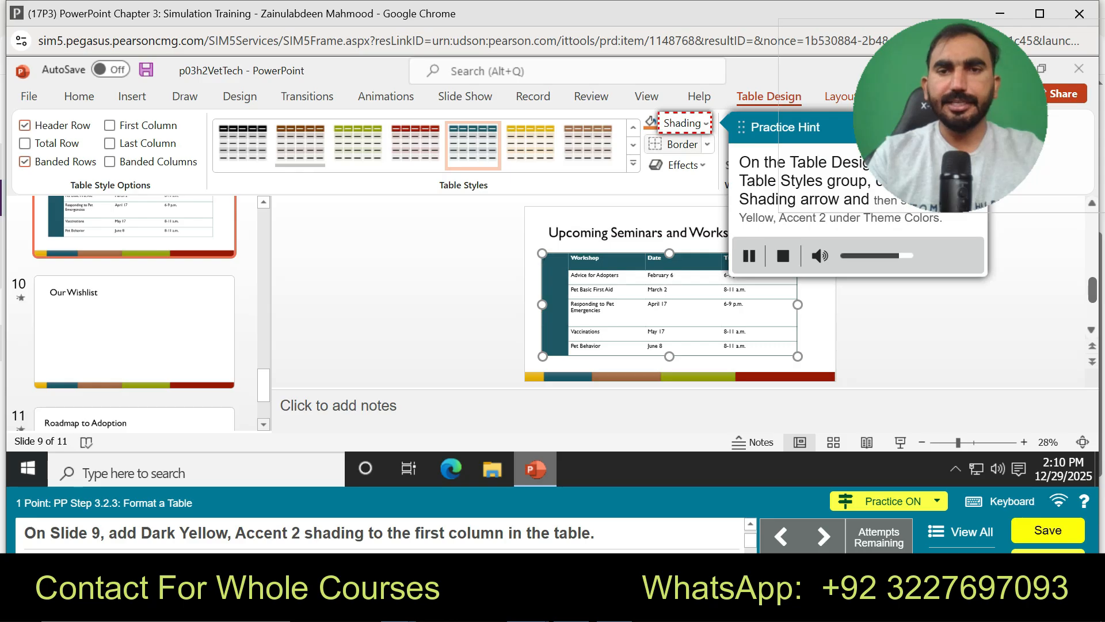
left_click(686, 123)
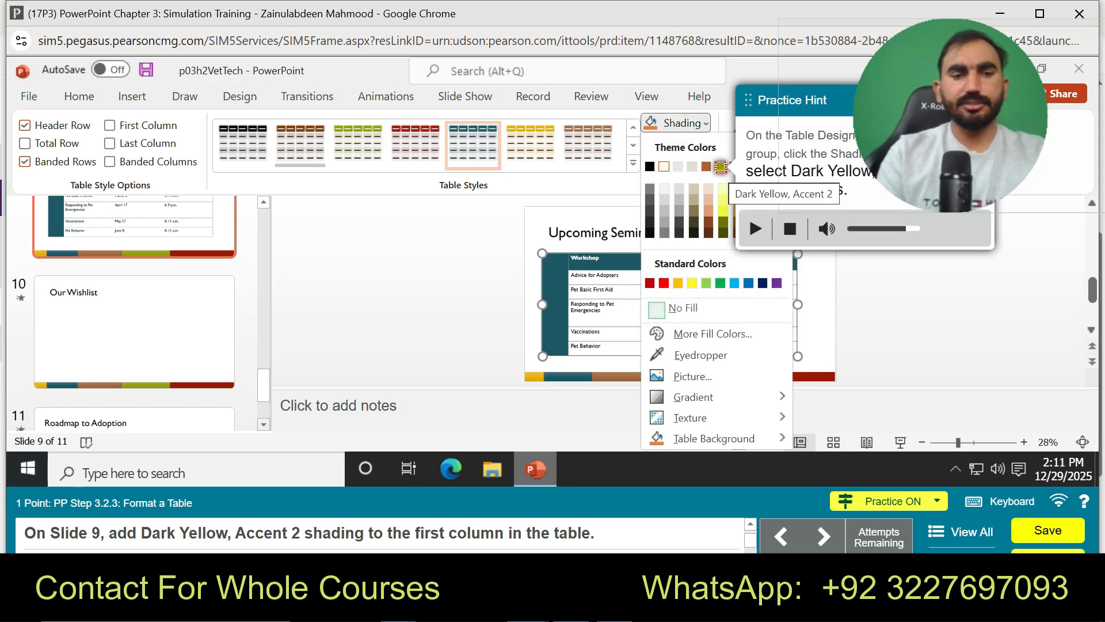
left_click(720, 167)
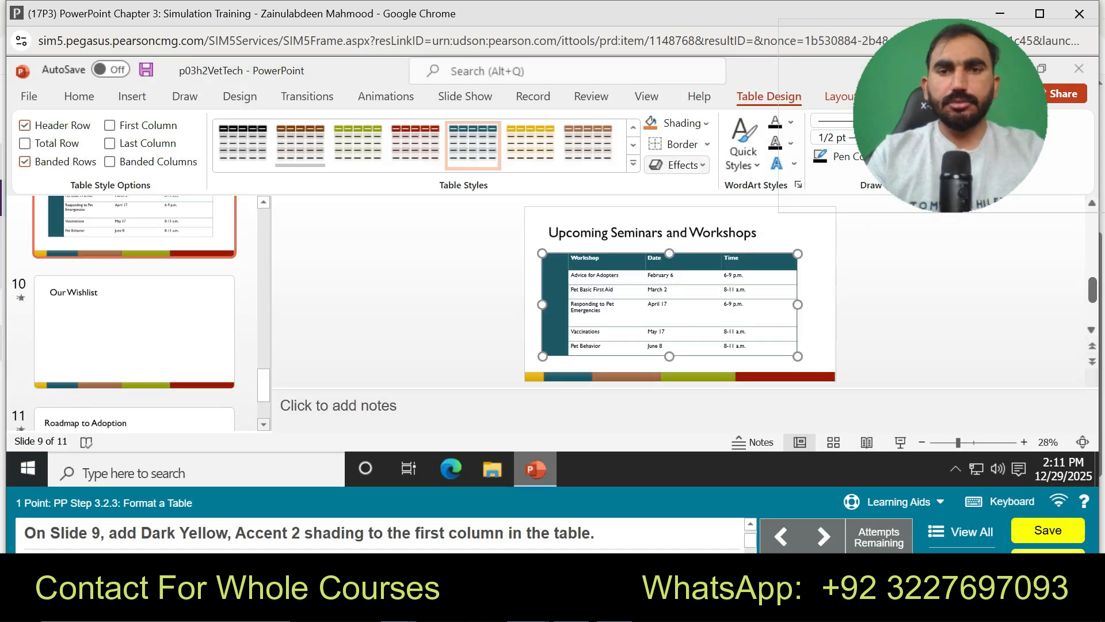
left_click(705, 123)
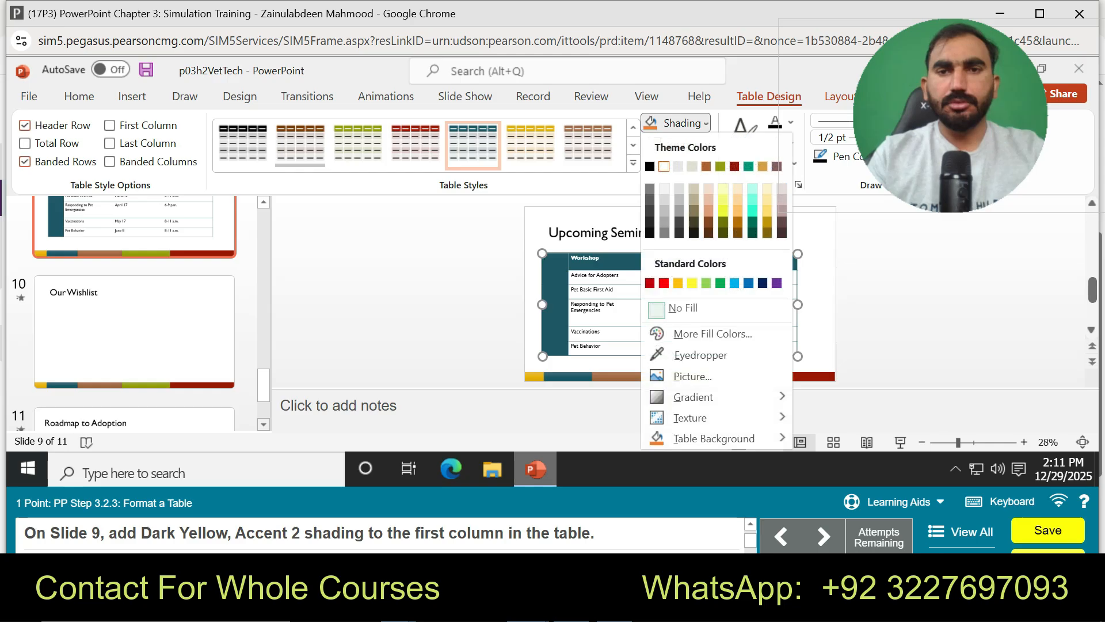
left_click(720, 166)
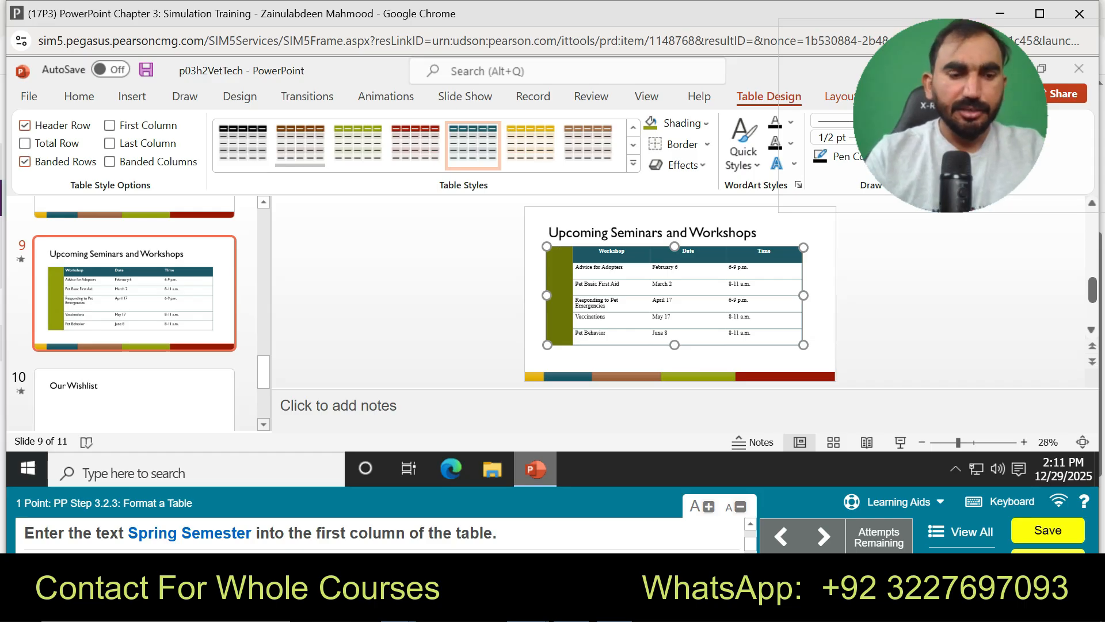
Step: Try to enter spring Semester in the table's first column, moving out of the cell and back into it
type("spr")
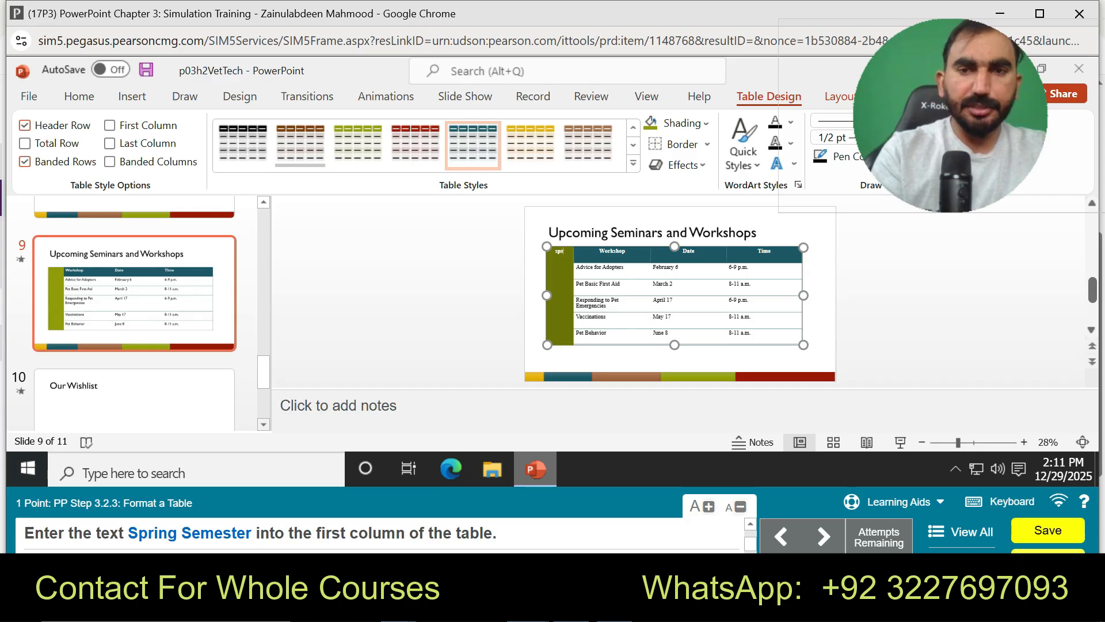
type("in")
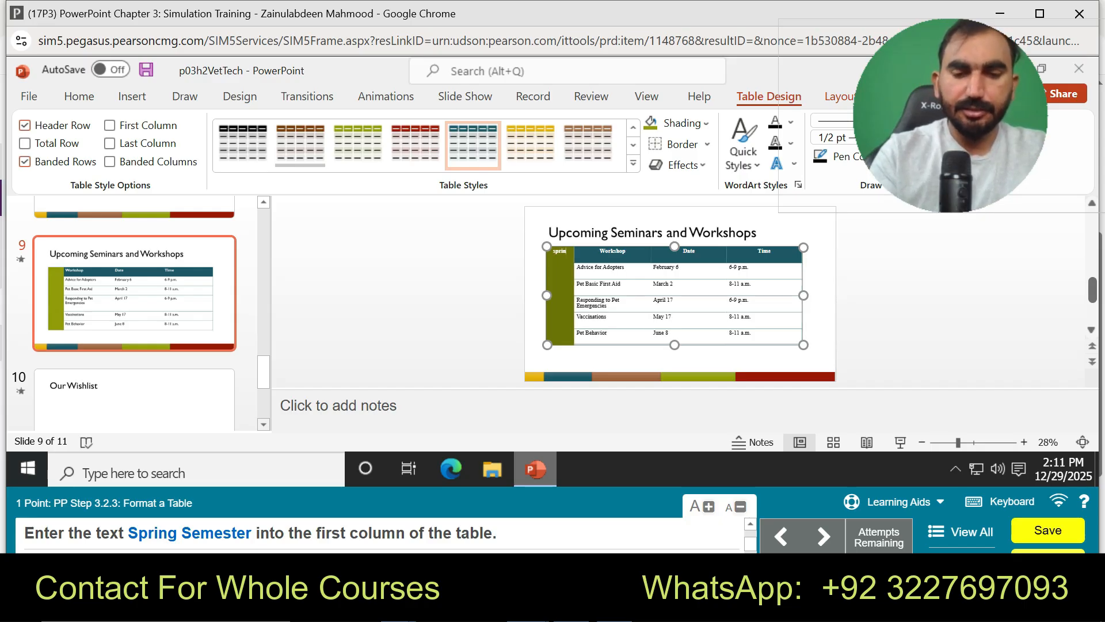
type("g s")
key("BackSpace")
key("BackSpace")
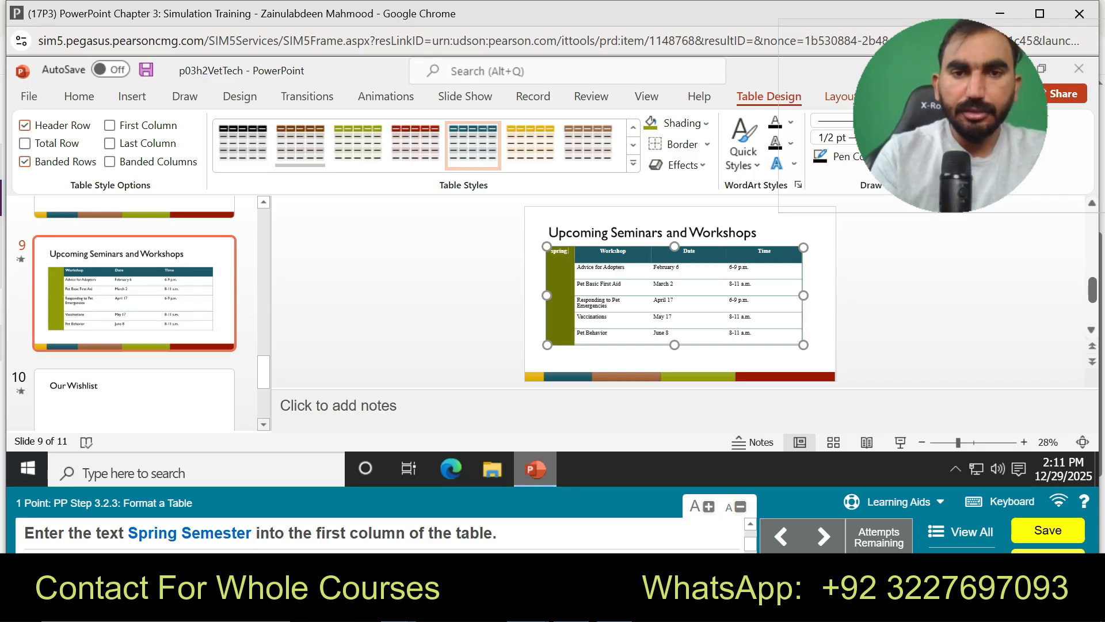
type("S")
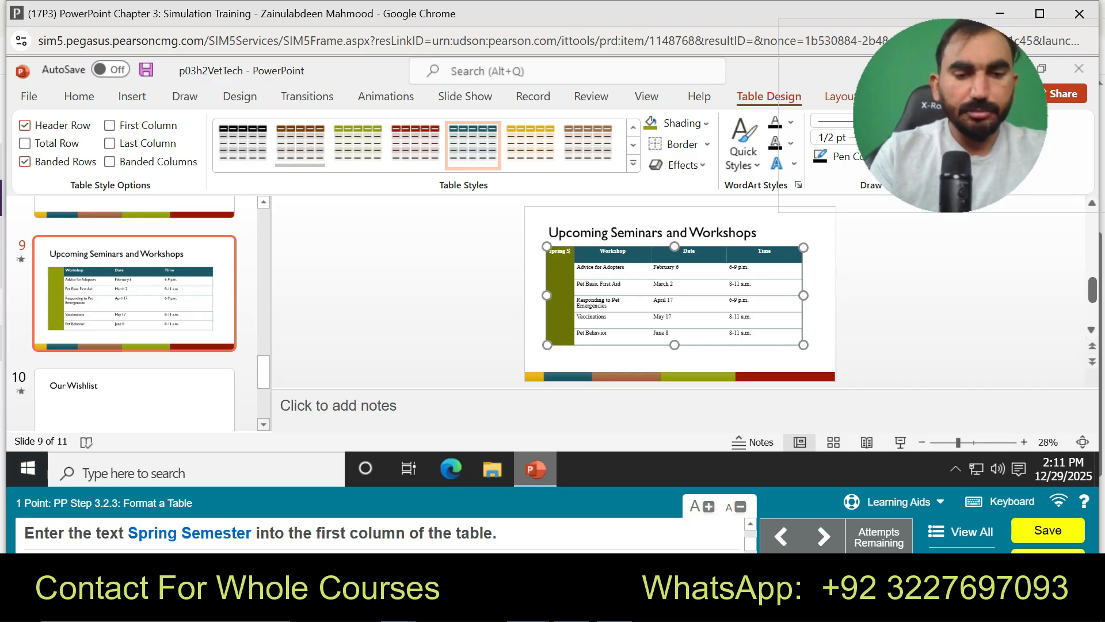
type("em")
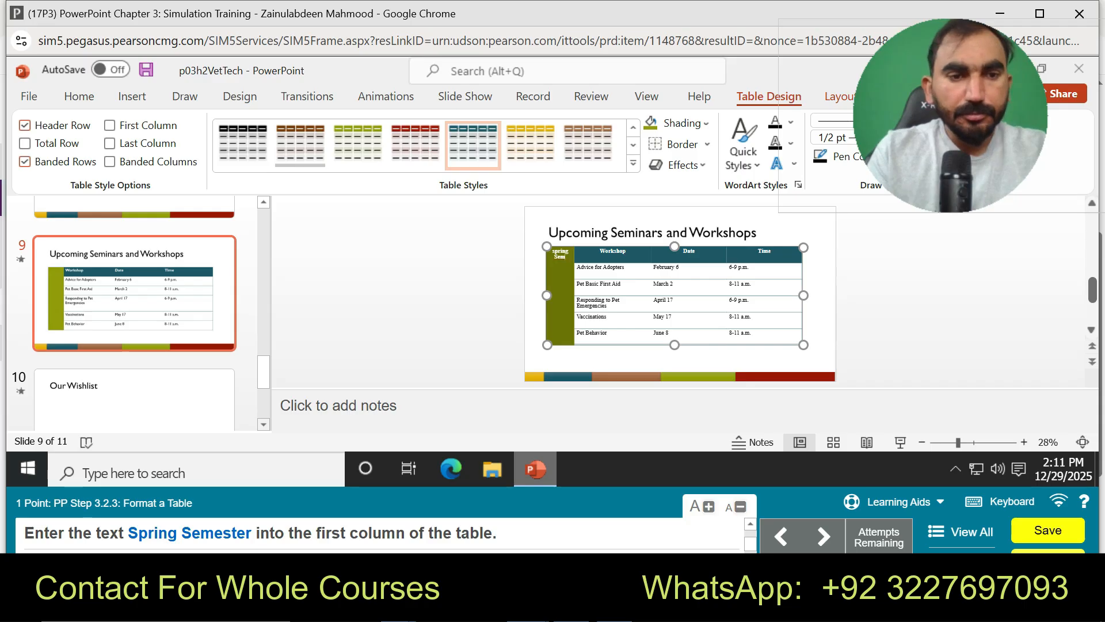
type("ester")
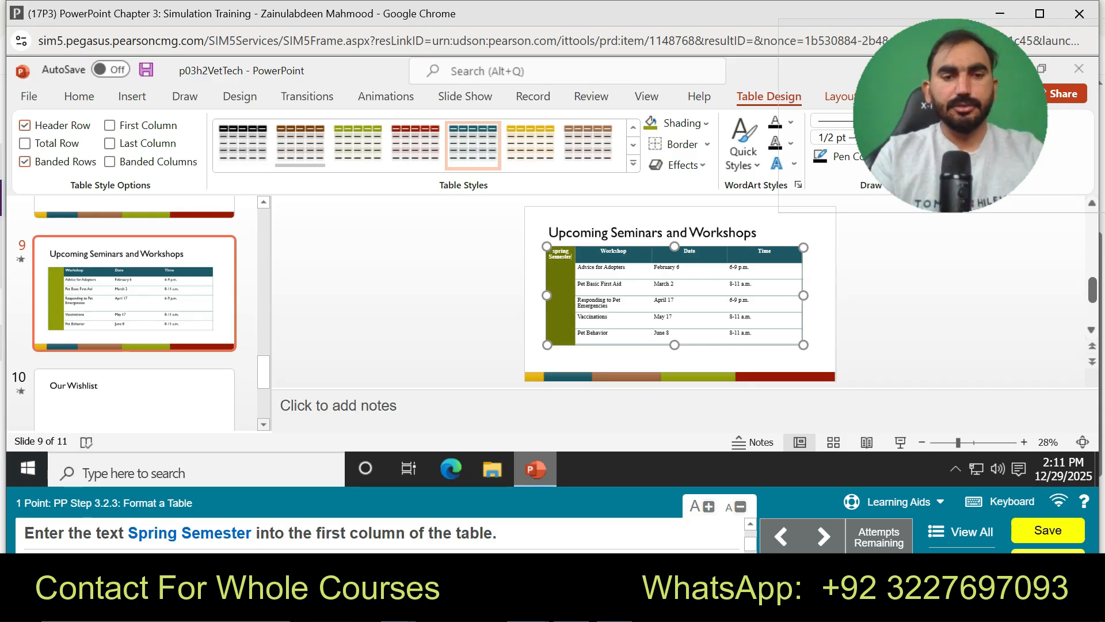
key("Tab")
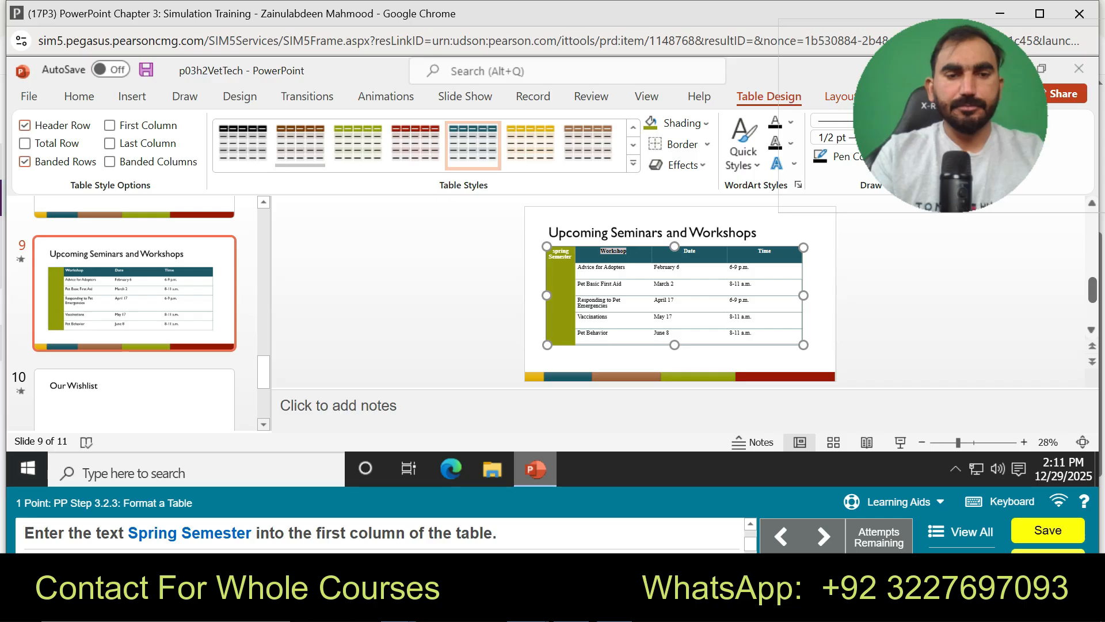
left_click(555, 251)
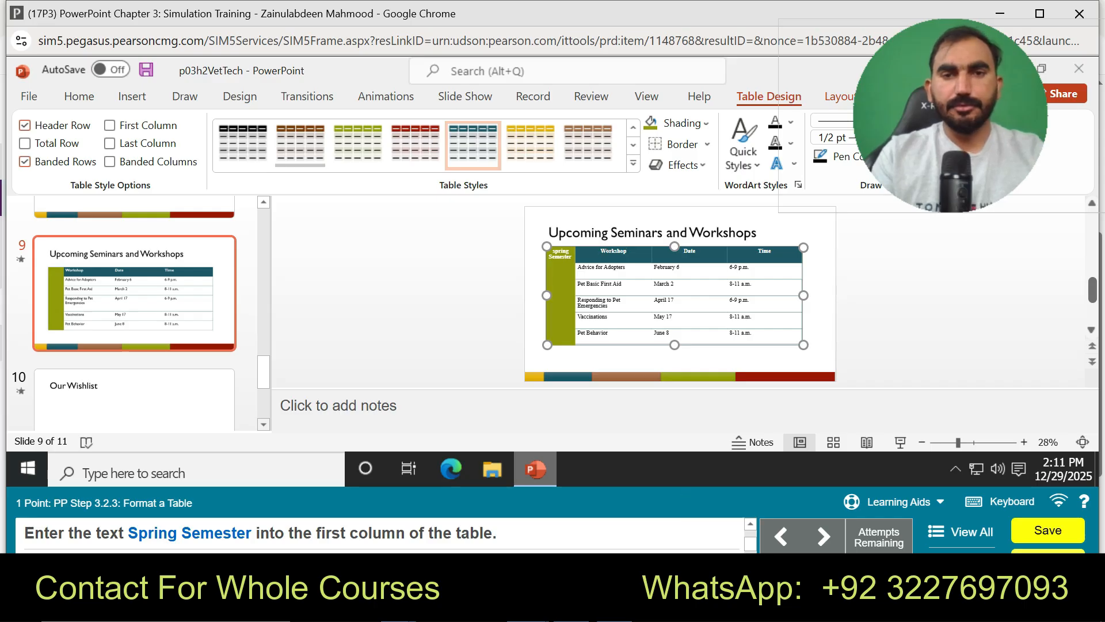
Step: Read the Practice mode hint for entering text in the table's first column, and close it
left_click(892, 501)
left_click(895, 464)
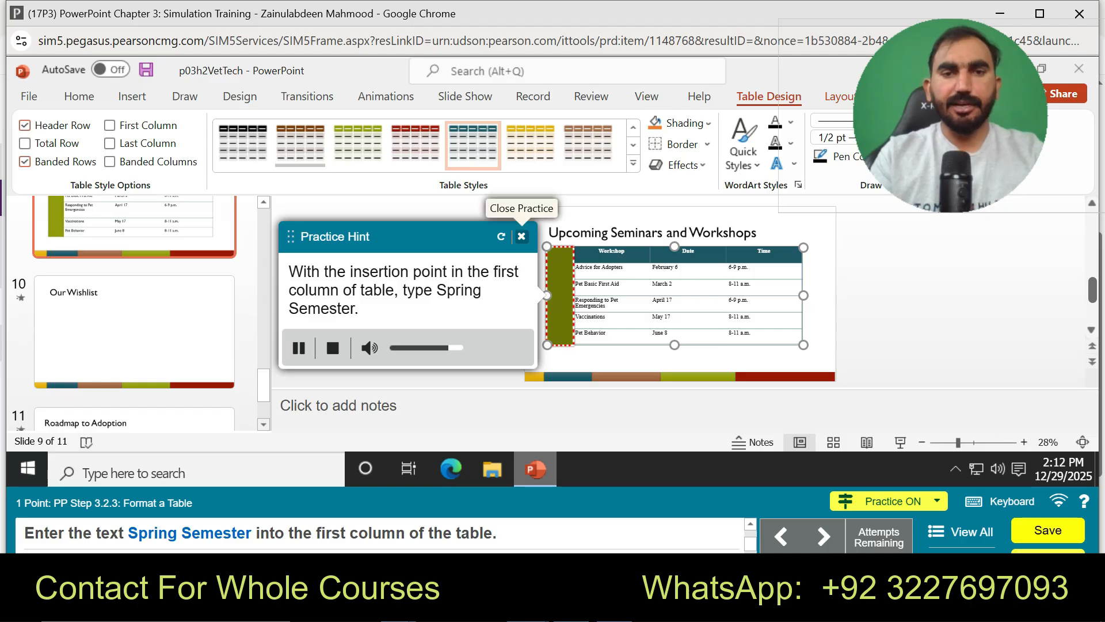
left_click(521, 236)
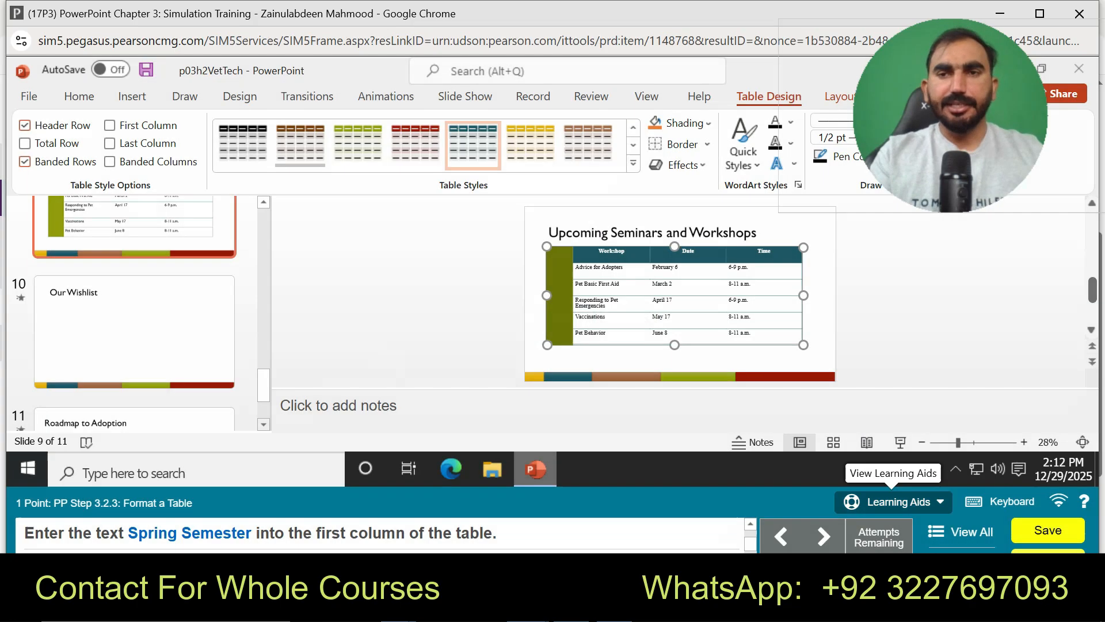